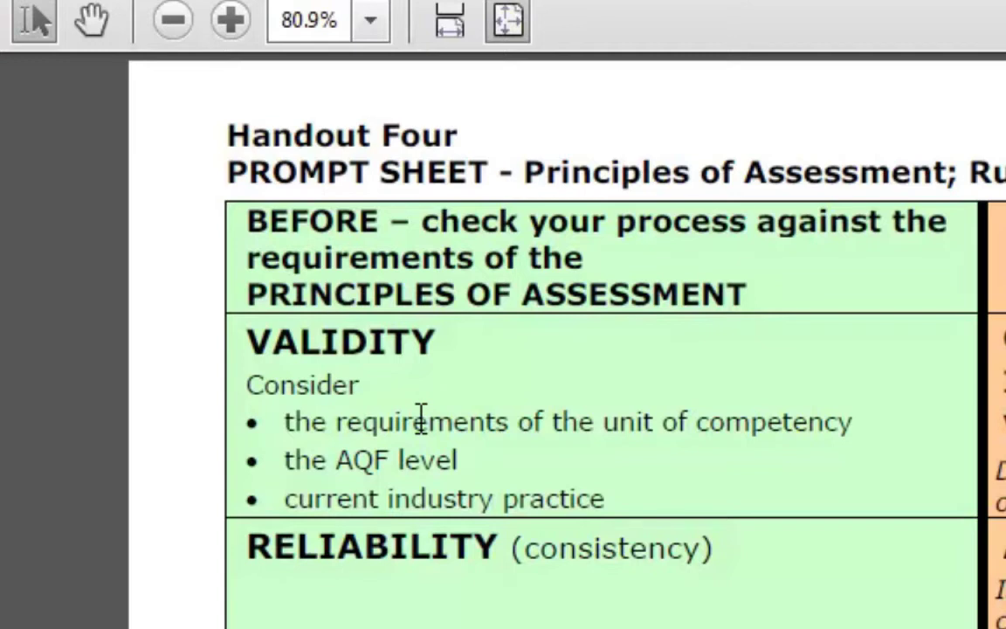
Show the open Internet Explorer tab thumbnails from the taskbar
left_click(421, 417)
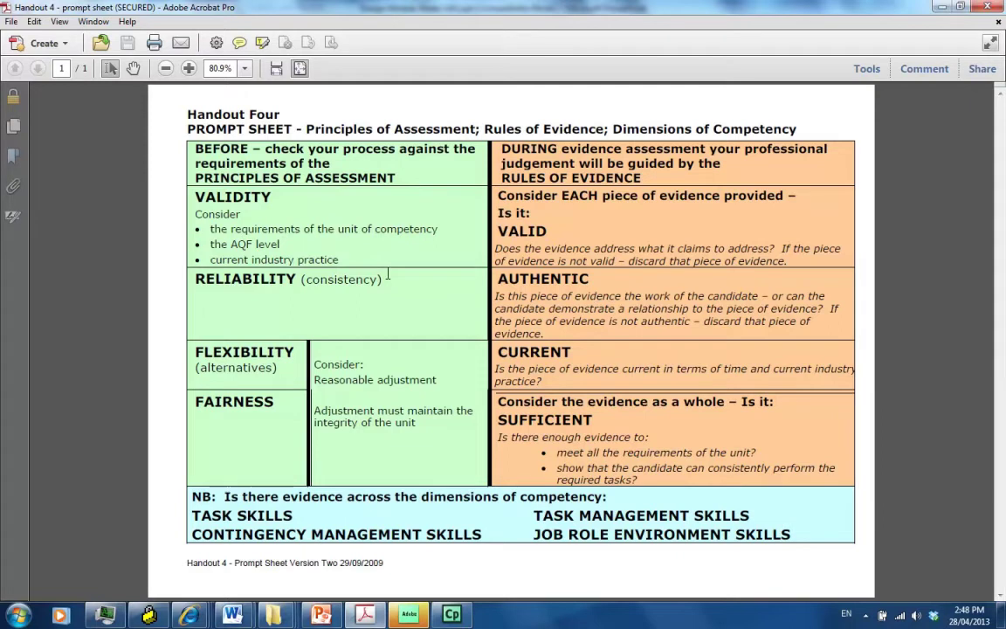
Load the training.gov.au site in a new browser tab
left_click(190, 616)
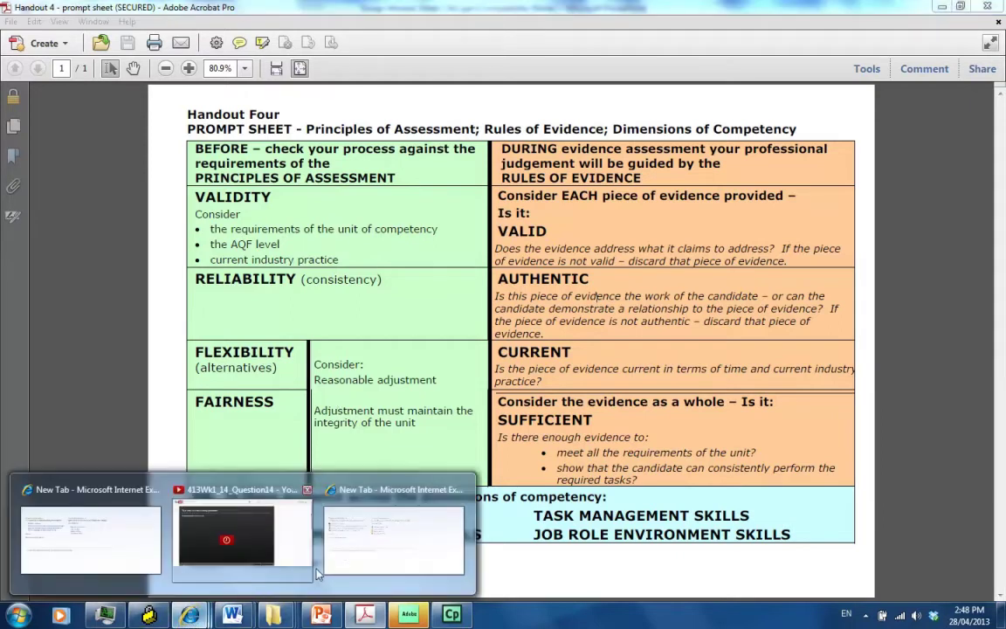
left_click(337, 542)
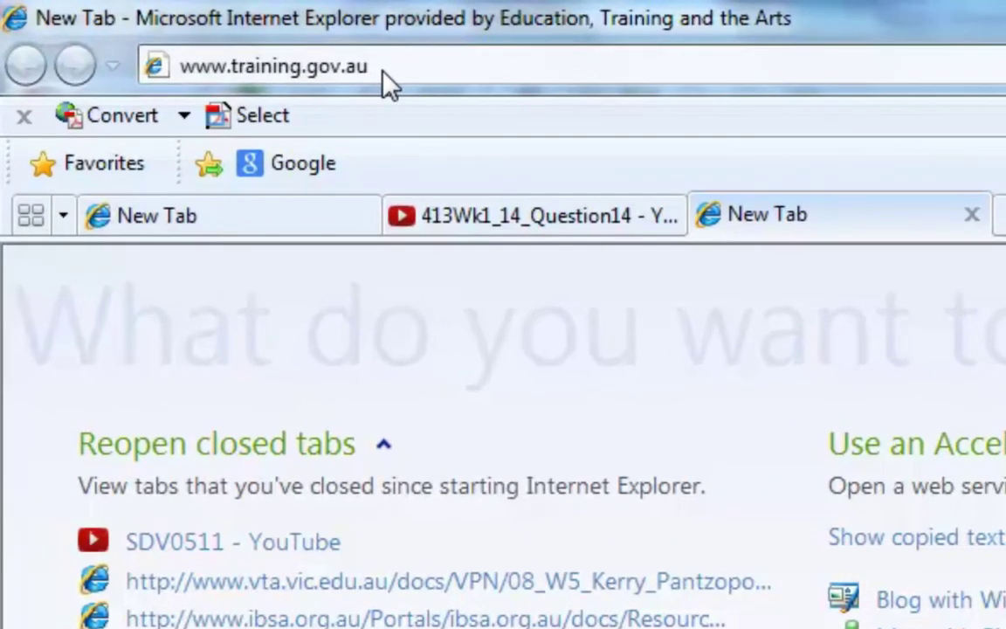
left_click(386, 69)
left_click(386, 70)
key("Return")
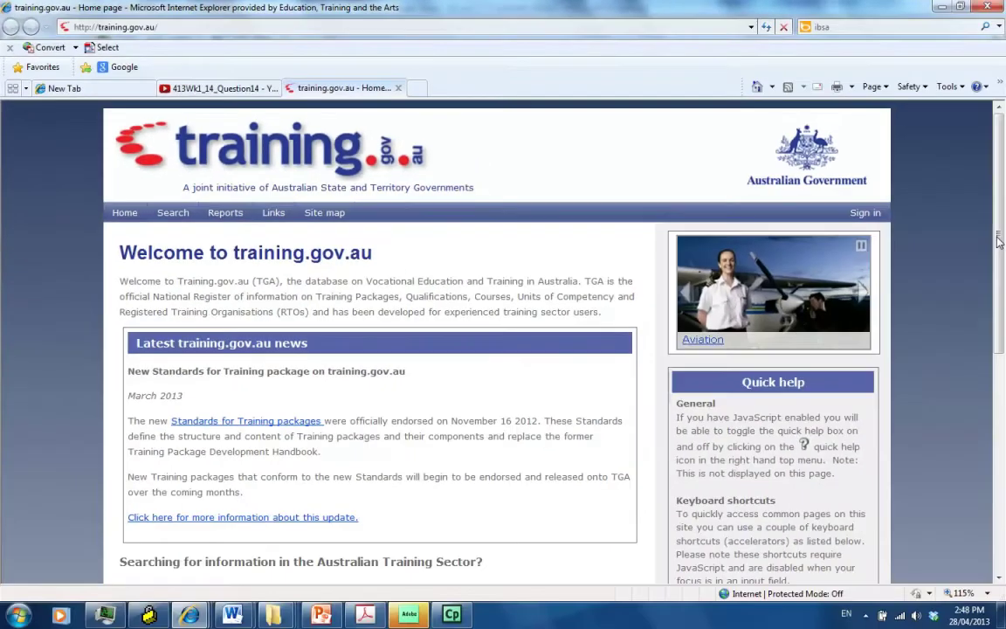
scroll(1005, 458, "down", 5)
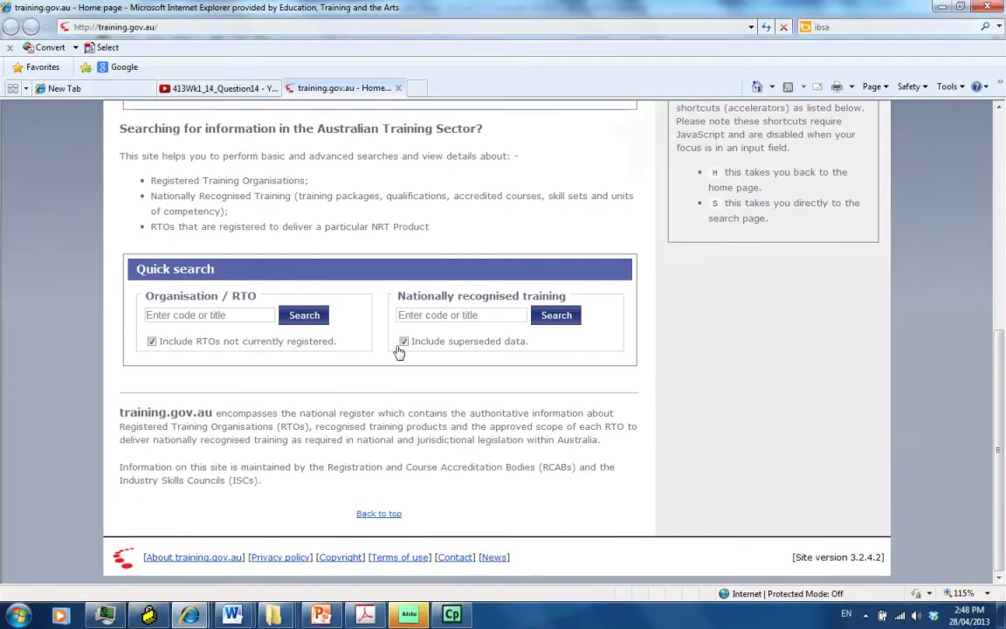
Exclude superseded data and search nationally recognised training for bsbcmm401a
left_click(404, 343)
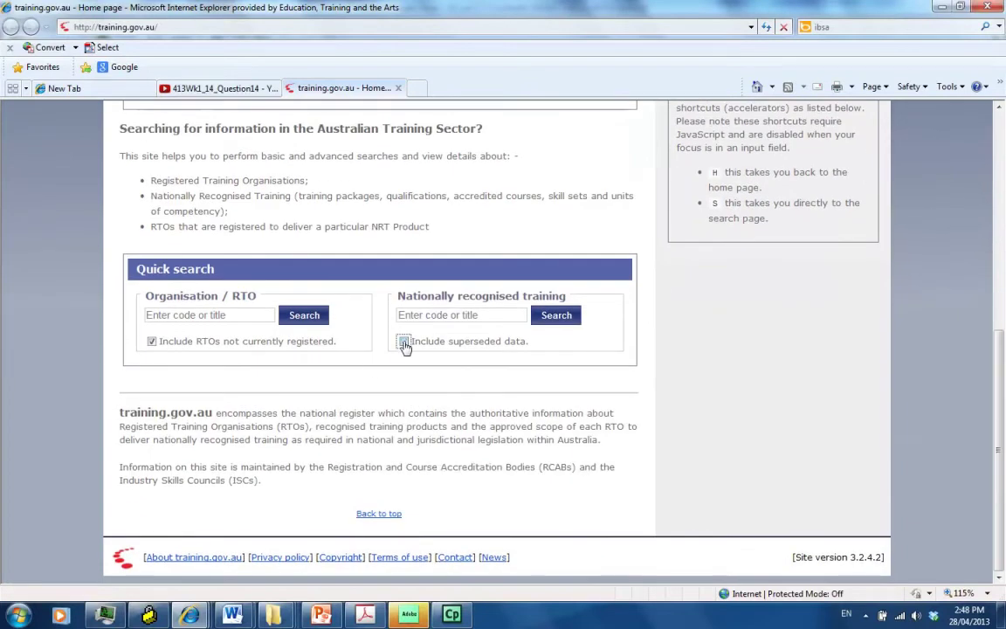
left_click(445, 317)
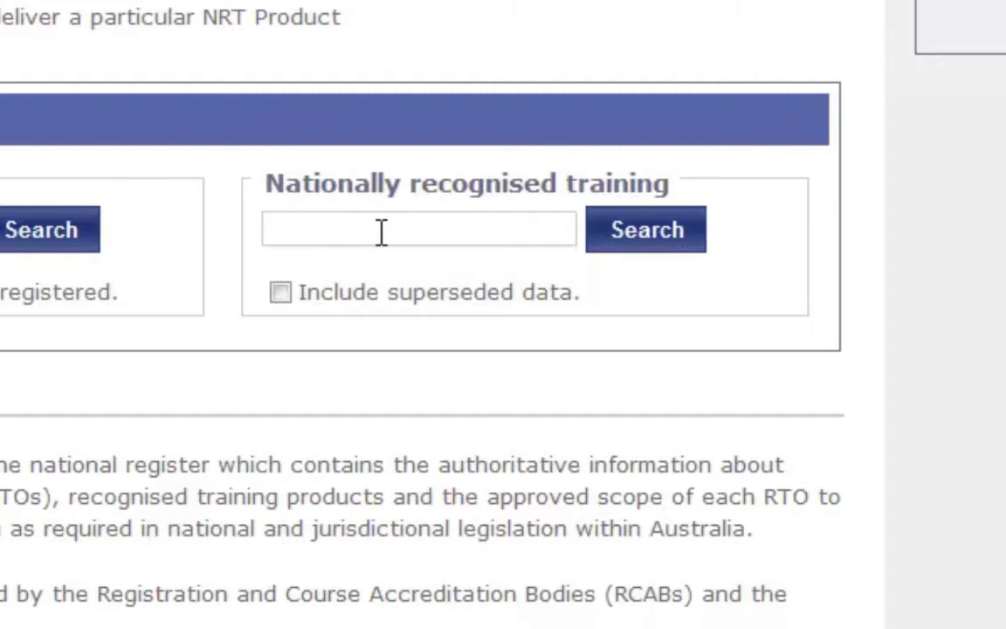
type("bsbcmm")
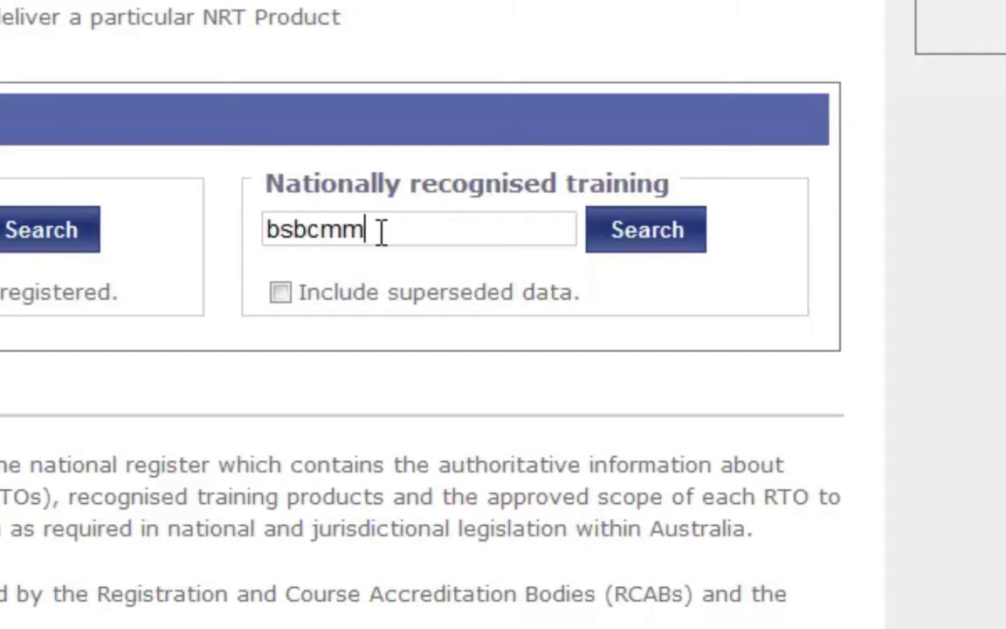
type("401a")
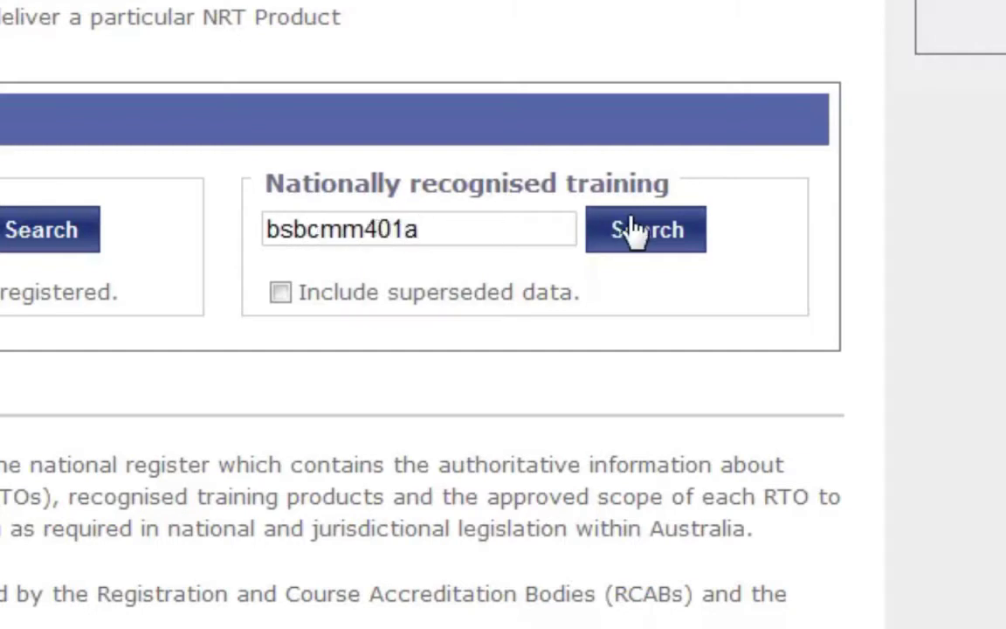
left_click(634, 232)
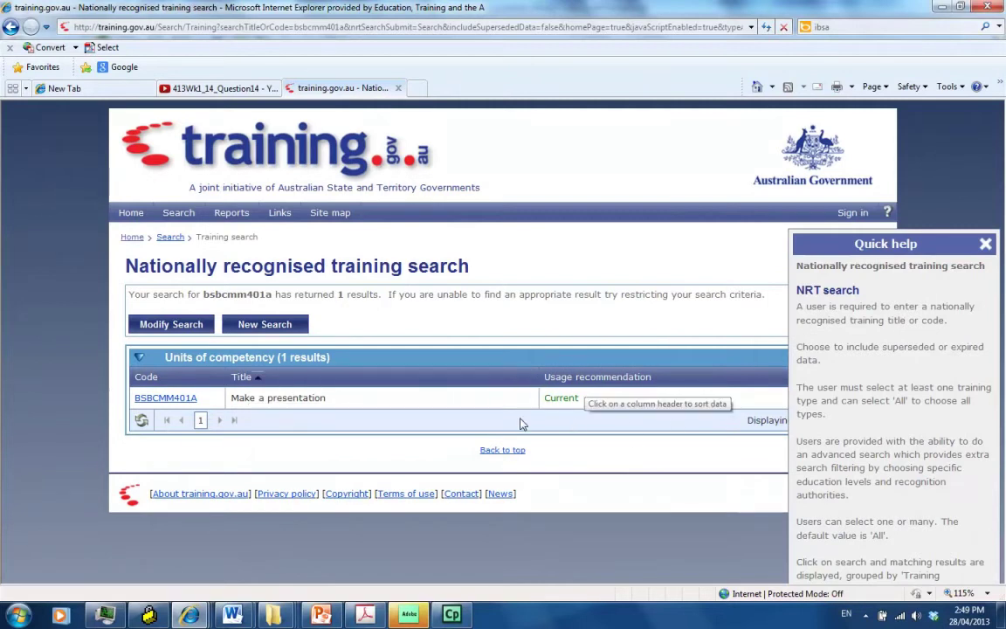
Open the BSBCMM401A Make a presentation unit details, close Quick help and scroll to the downloads
left_click(186, 401)
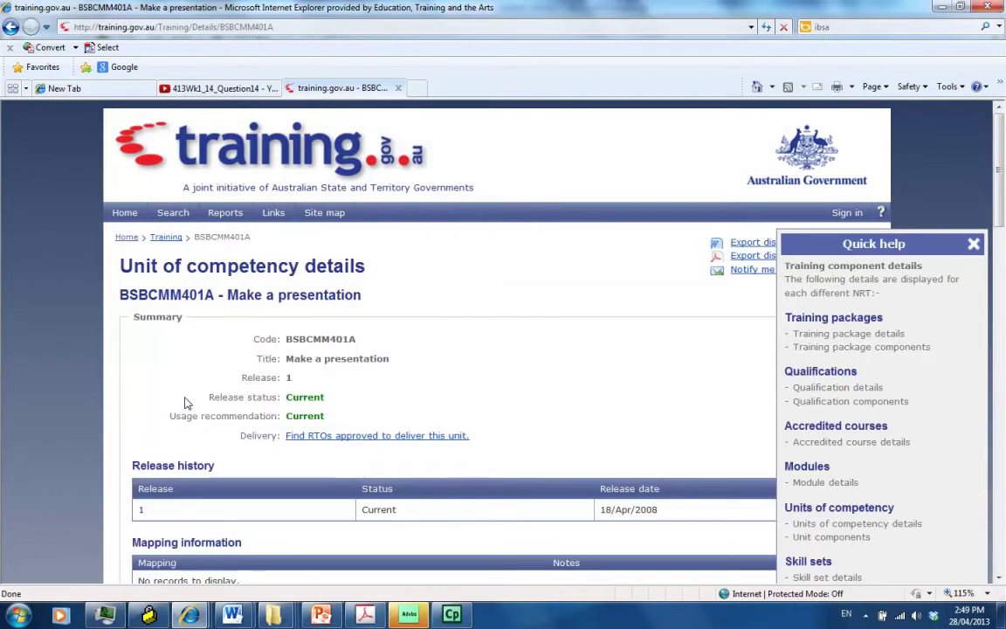
left_click(974, 244)
scroll(1002, 257, "down", 3)
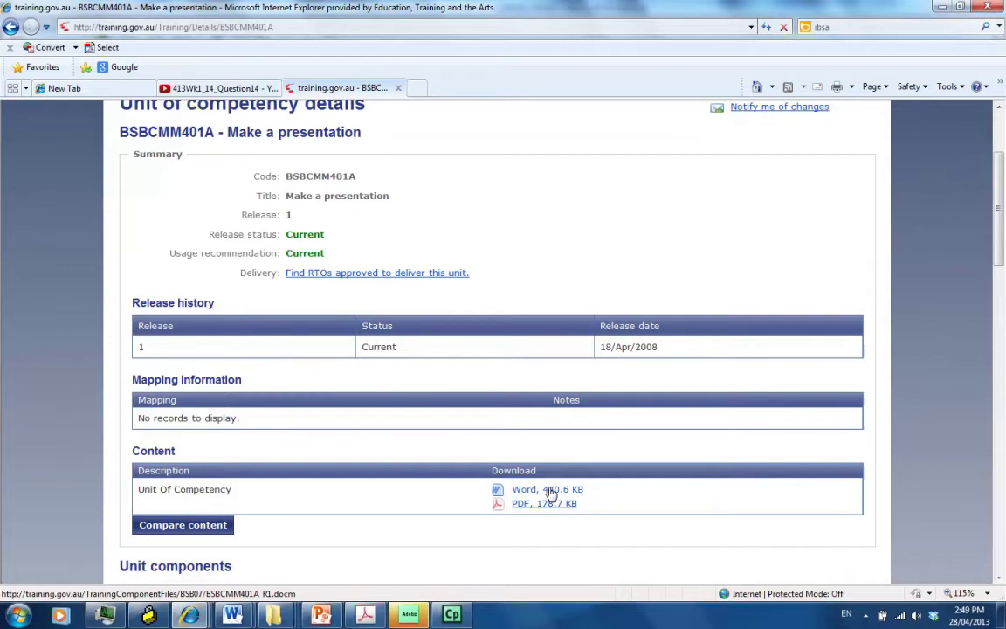
Download the BSBCMM401A Word document, open it in Word and maximise the window
left_click(552, 495)
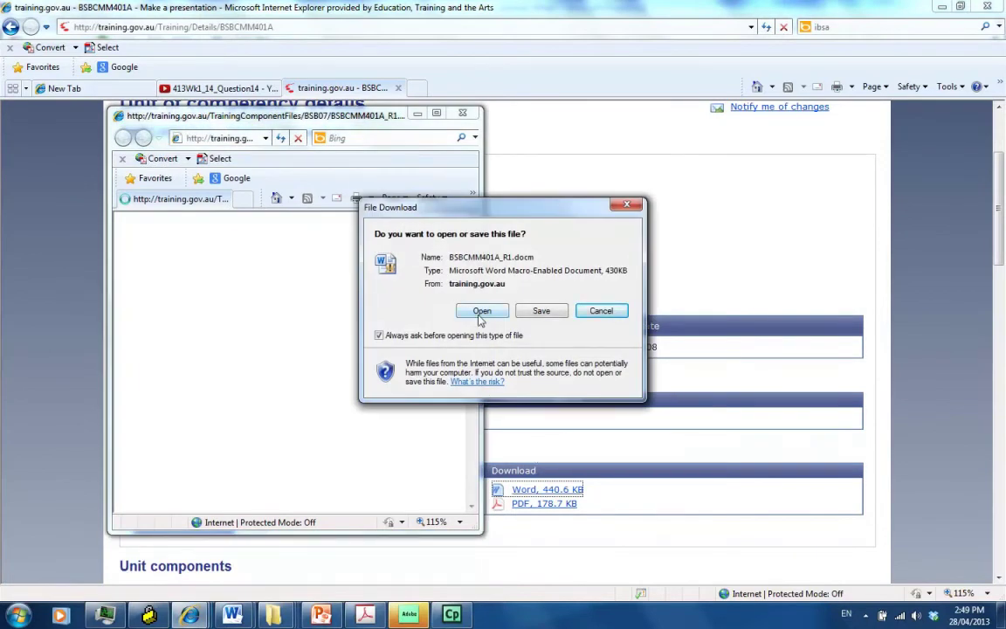
left_click(481, 312)
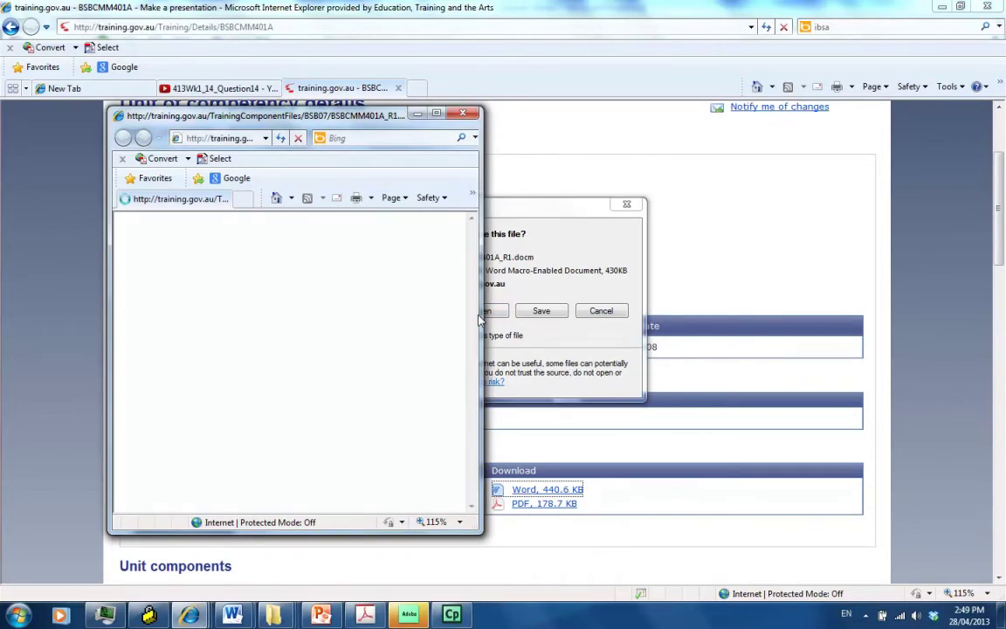
left_click(438, 113)
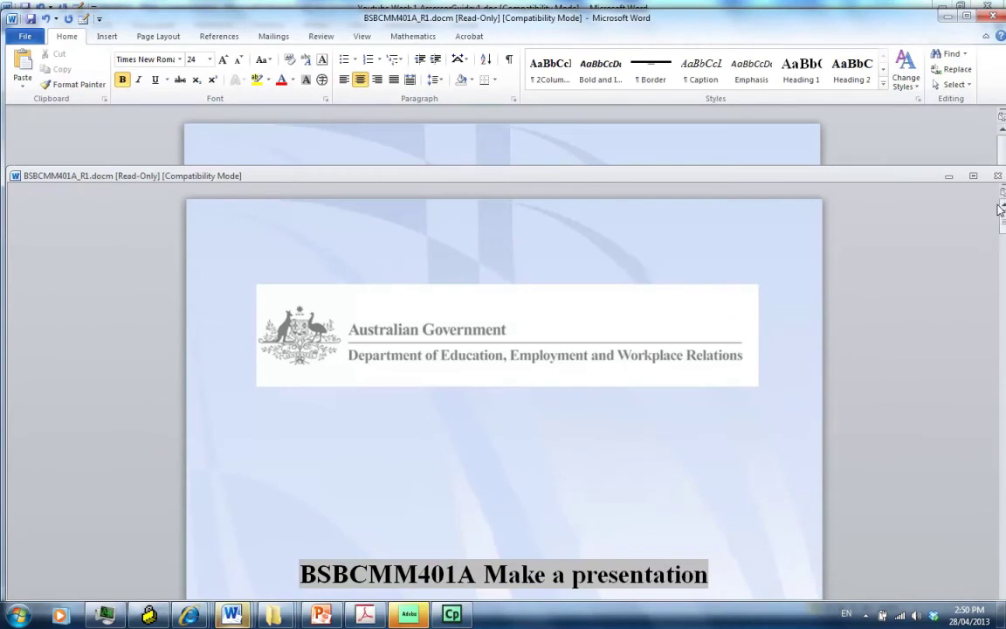
Scroll through the unit document, then select 'presentation' in the Unit Descriptor
left_click_drag(1002, 212, 1004, 324)
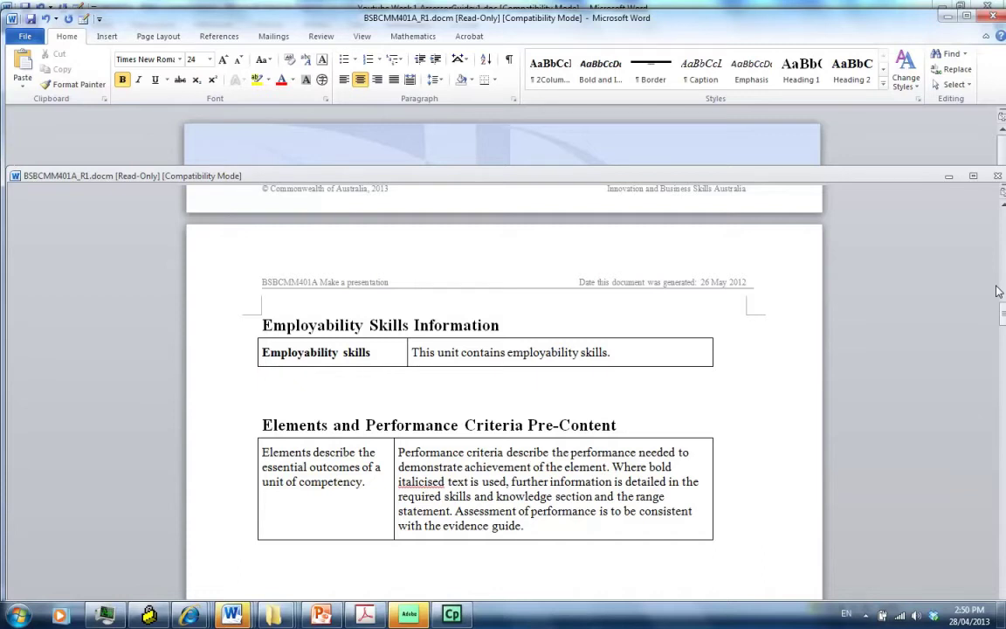
left_click_drag(1002, 311, 1002, 316)
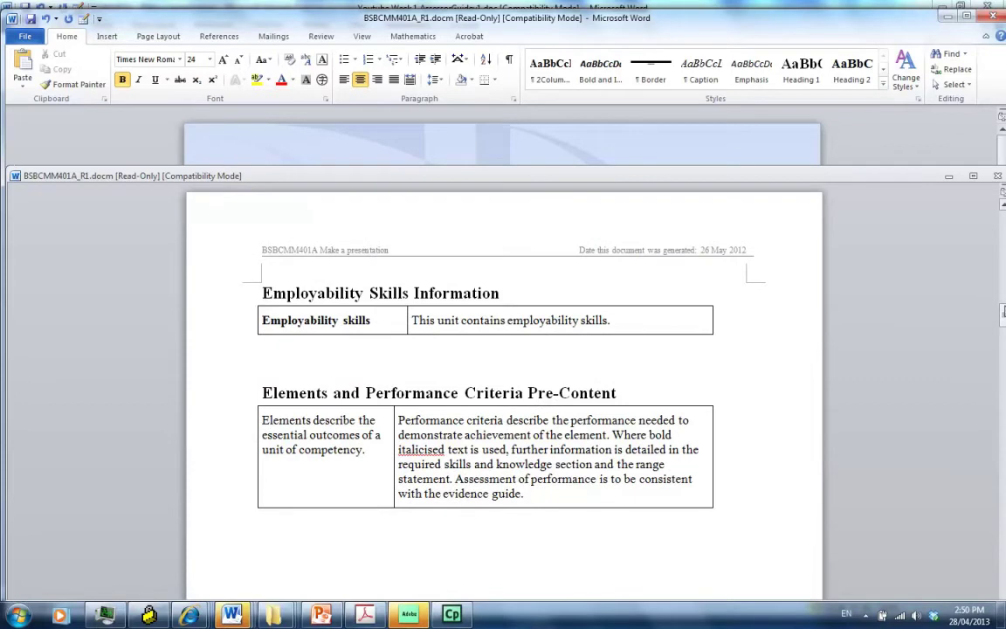
left_click_drag(1002, 312, 1003, 272)
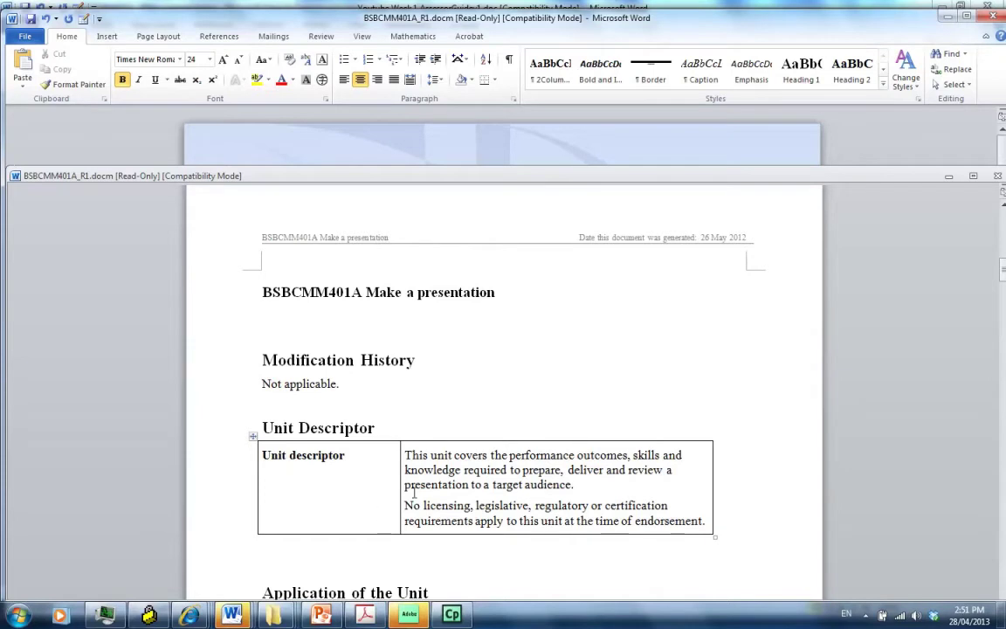
left_click_drag(405, 486, 473, 490)
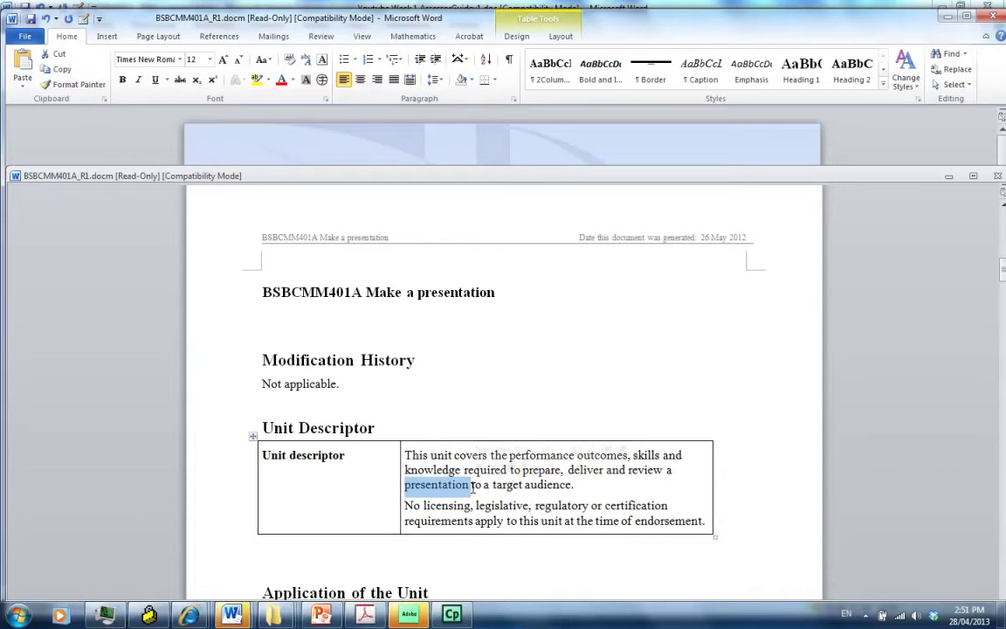
Highlight 'presentation' in yellow and scroll to the Elements and Performance Criteria table
left_click(257, 79)
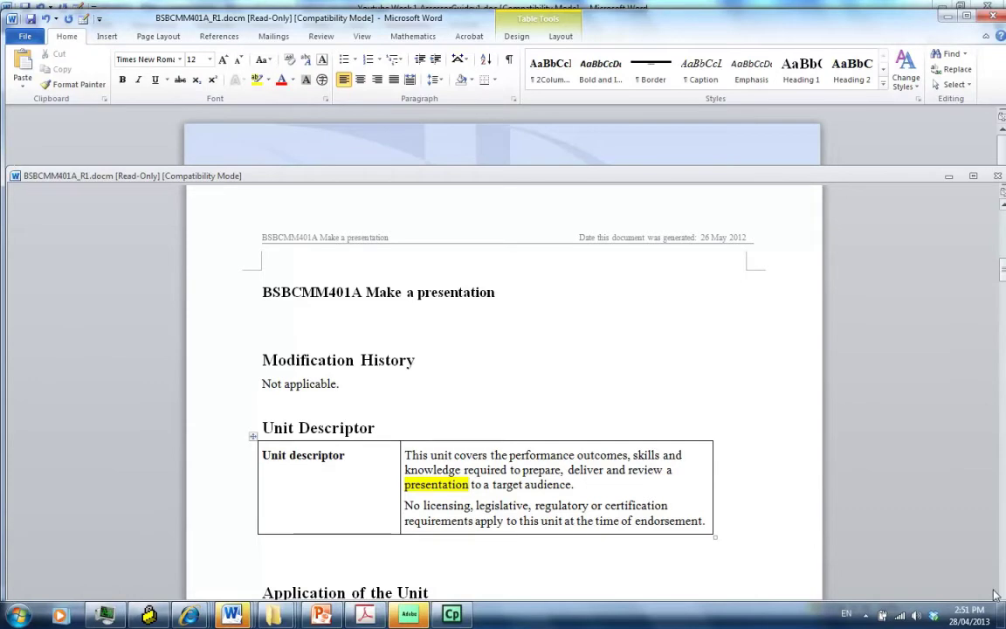
scroll(1003, 594, "down", 15)
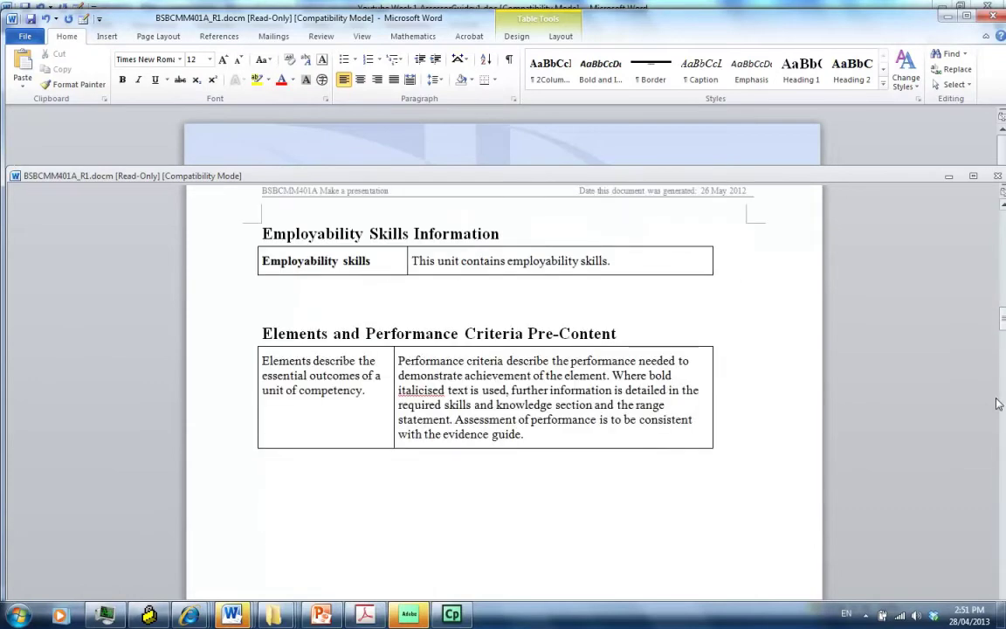
scroll(1003, 278, "up", 15)
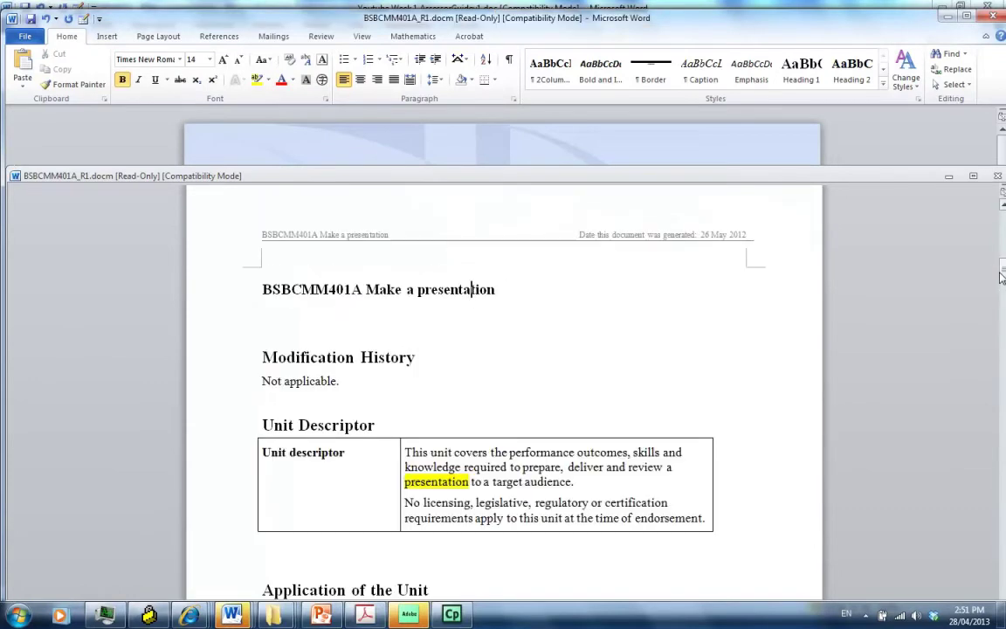
scroll(1002, 276, "down", 15)
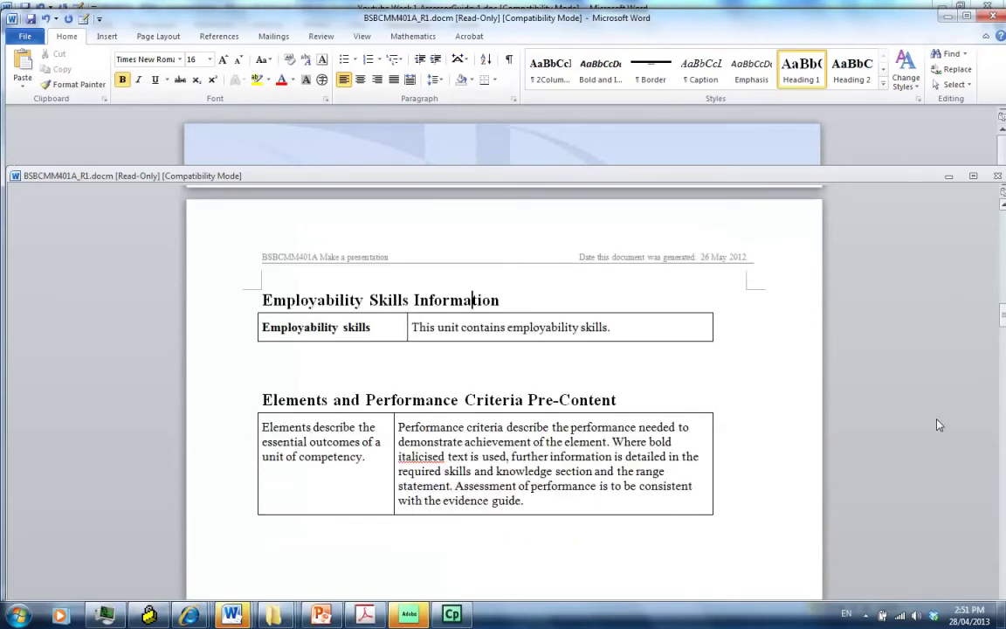
scroll(977, 442, "down", 10)
scroll(977, 442, "down", 8)
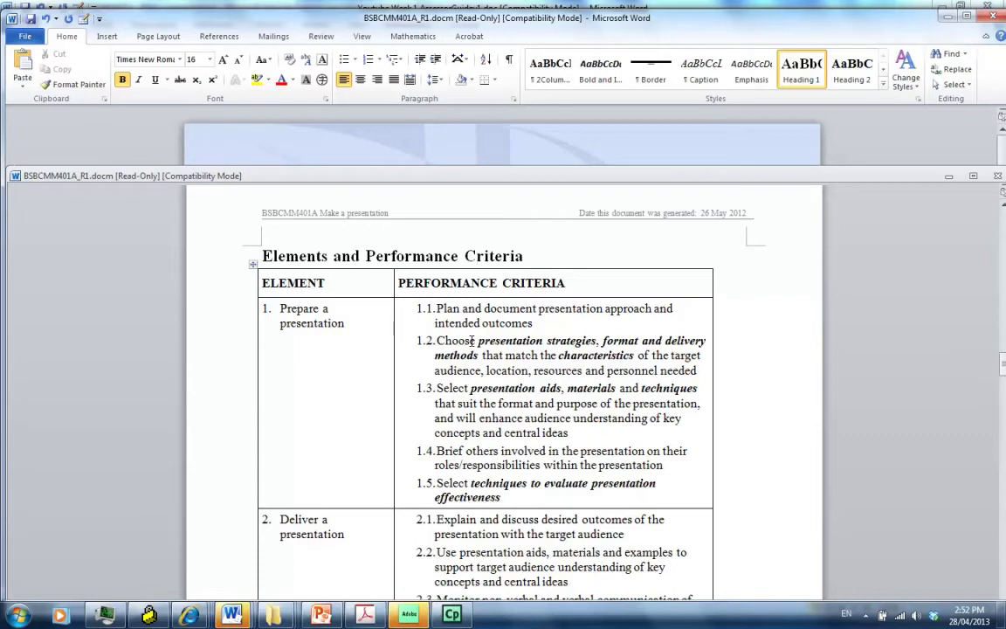
Insert a continuous section break before the Elements heading and make that section landscape
left_click(633, 286)
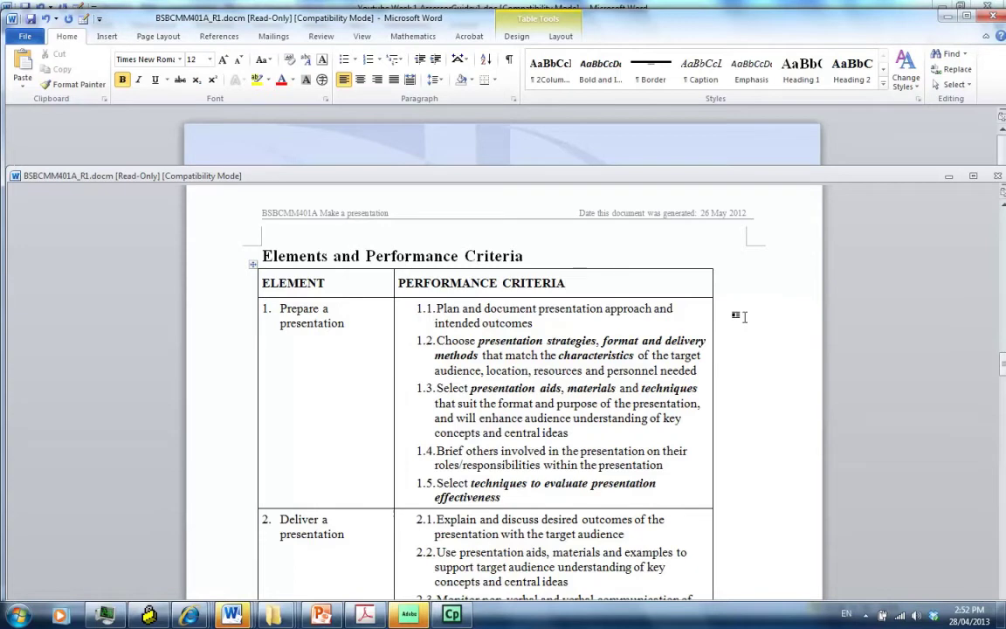
left_click(261, 256)
left_click(261, 256)
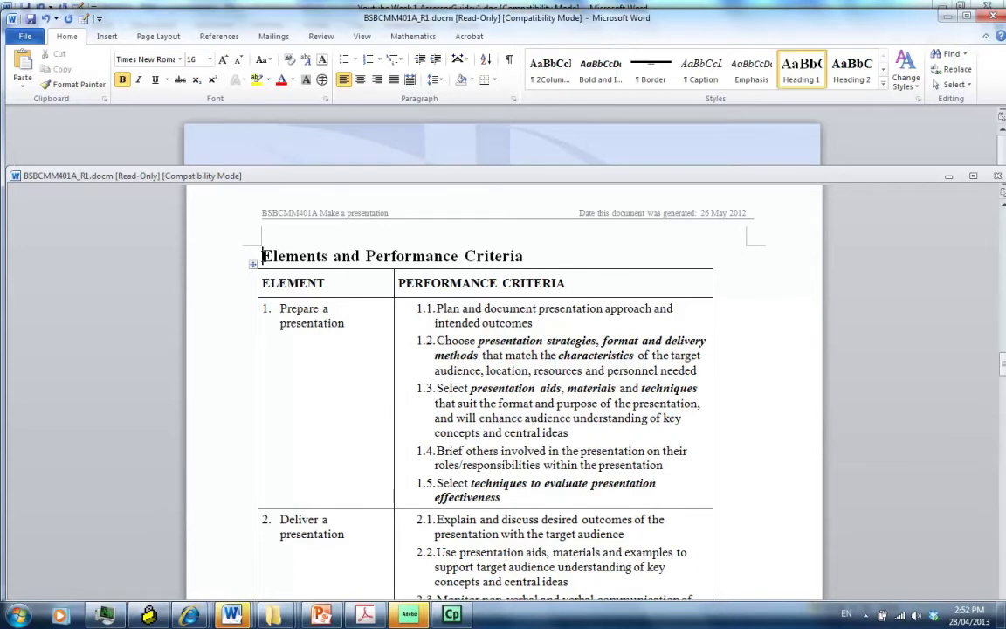
left_click(155, 39)
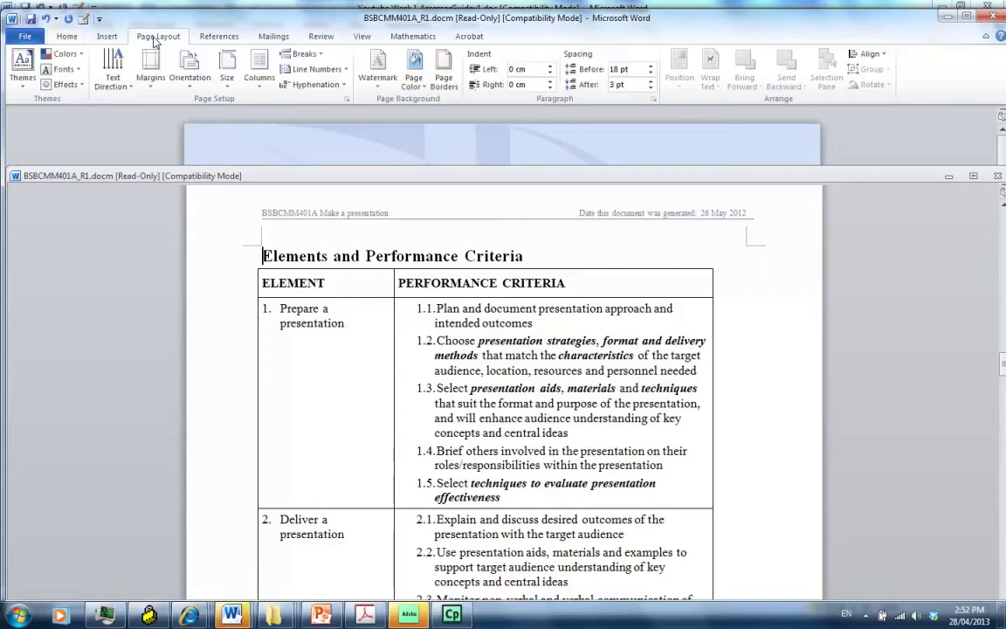
left_click(303, 54)
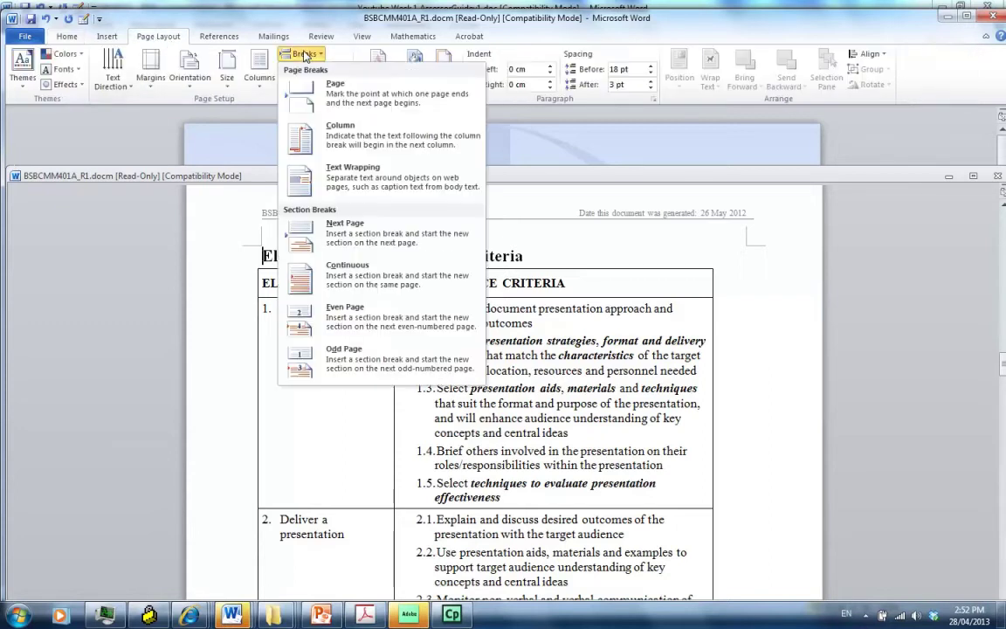
left_click(321, 278)
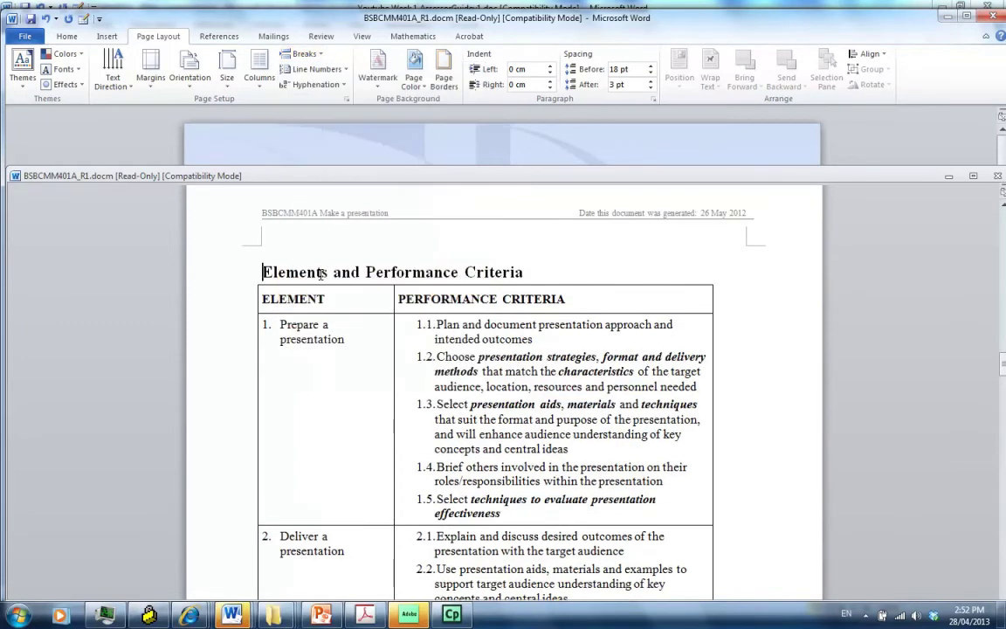
left_click(185, 68)
left_click(196, 138)
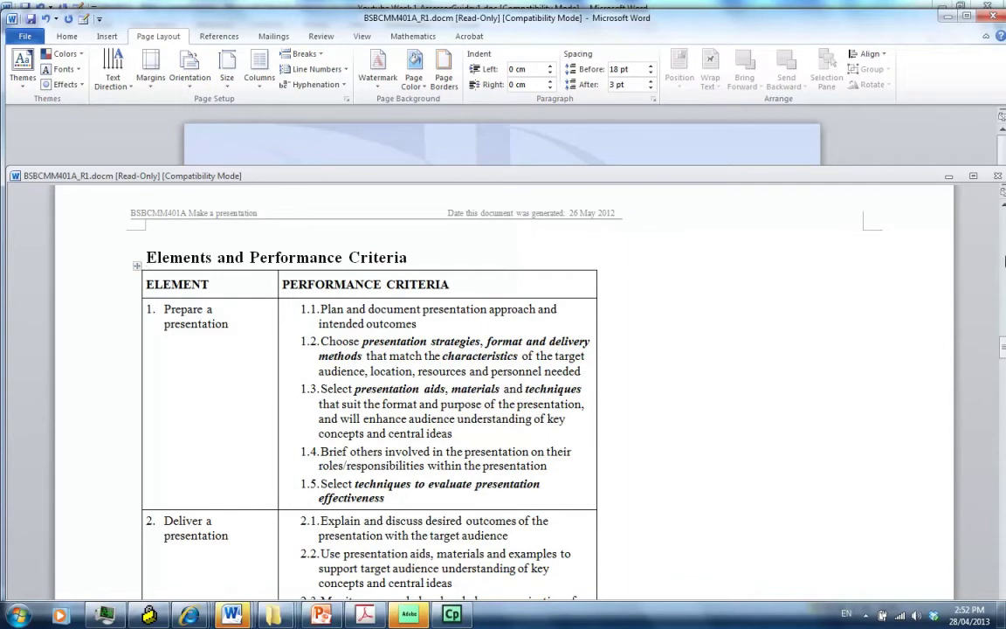
Insert a continuous section break before Evidence Guide and return that section to portrait
key("Page_Down")
key("Page_Down")
key("Page_Down")
key("Page_Down")
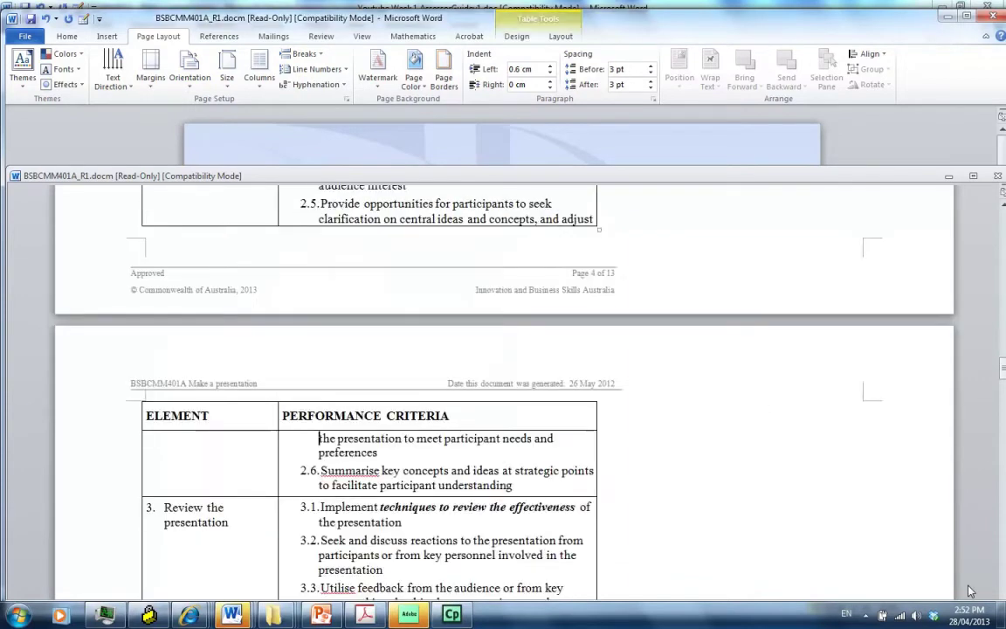
key("Page_Down")
key("Page_Down")
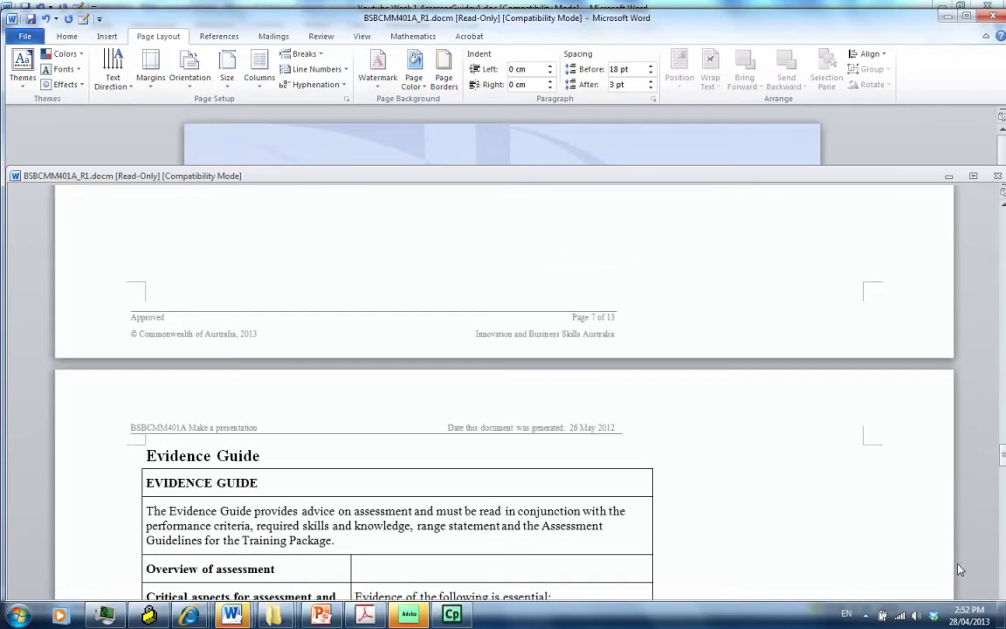
left_click(306, 54)
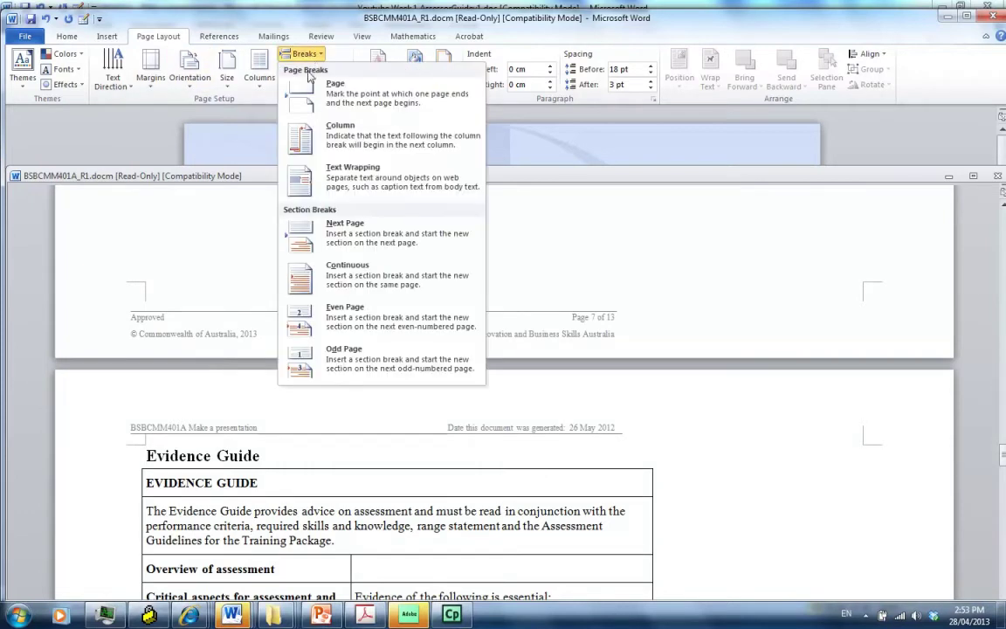
left_click(349, 270)
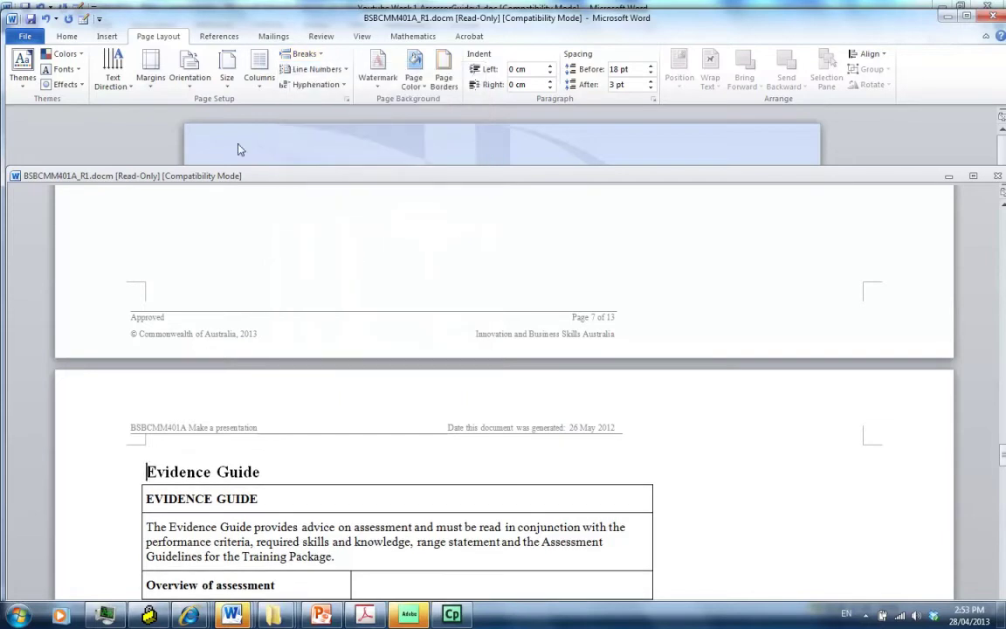
left_click(190, 66)
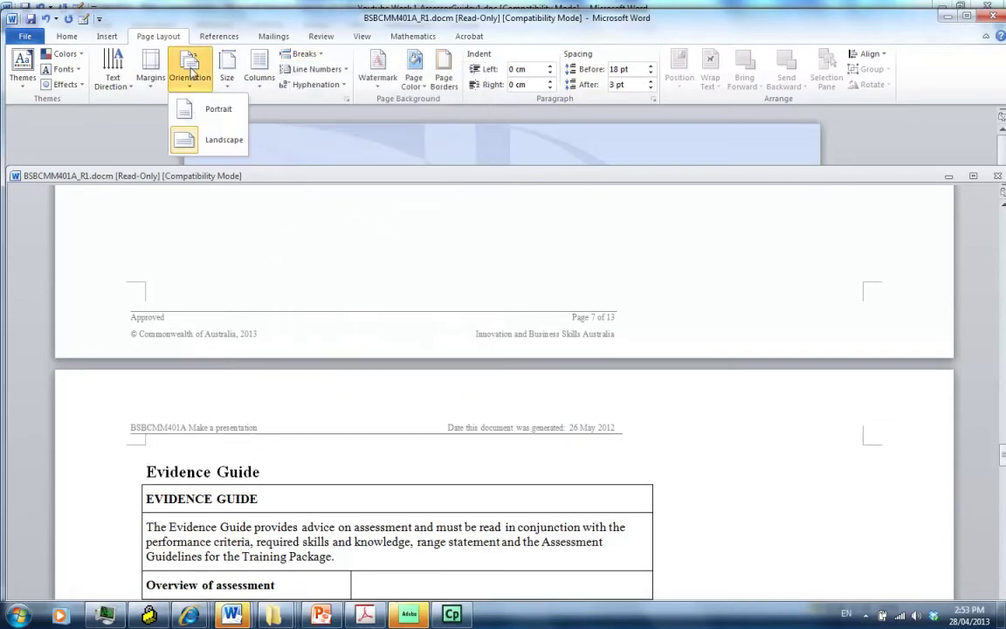
left_click(204, 109)
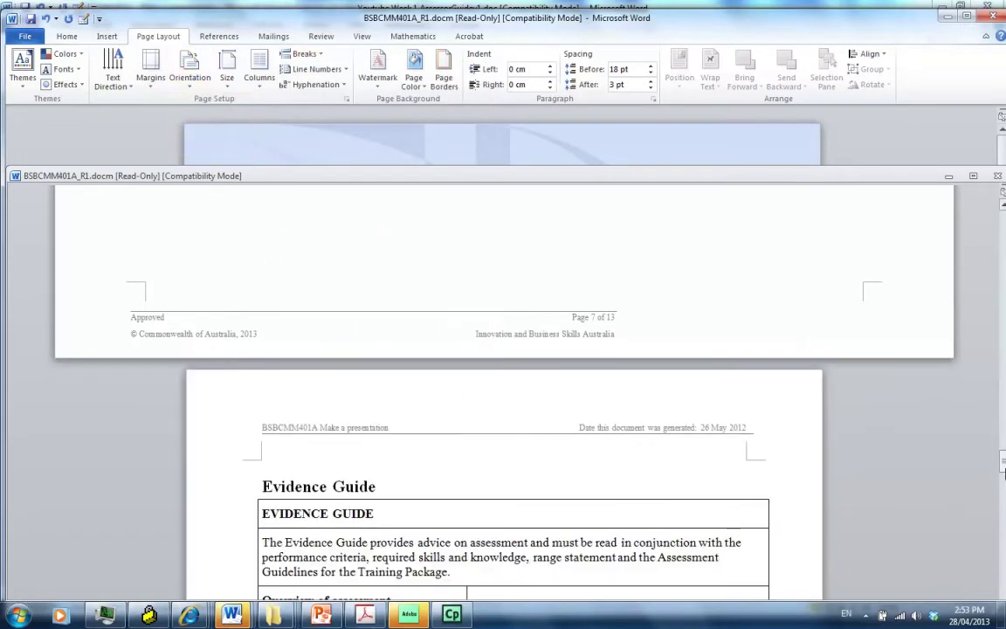
left_click_drag(1003, 460, 1003, 352)
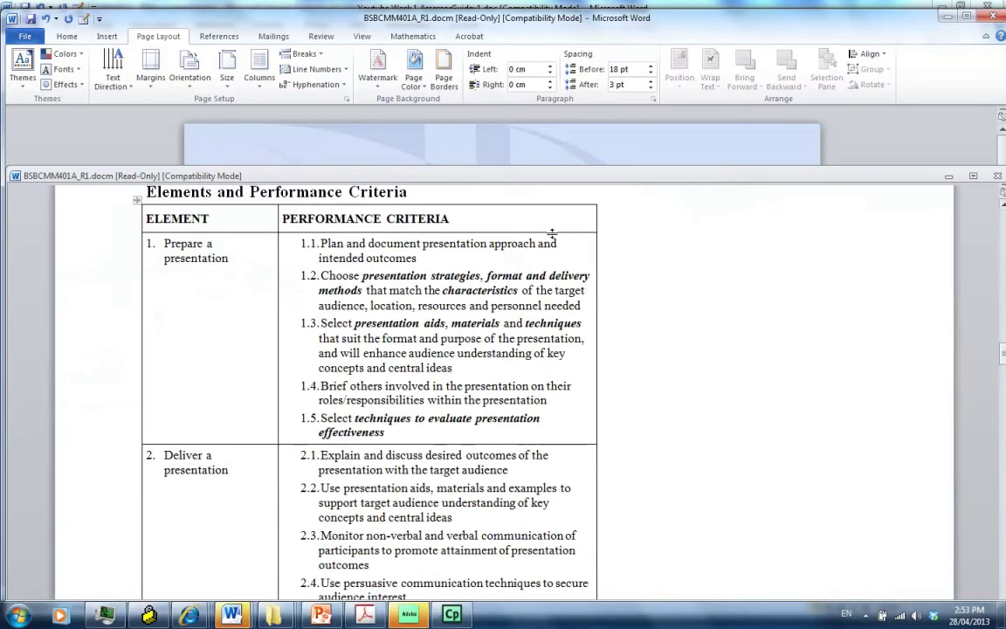
Add a column right of Performance Criteria and narrow it
left_click(470, 218)
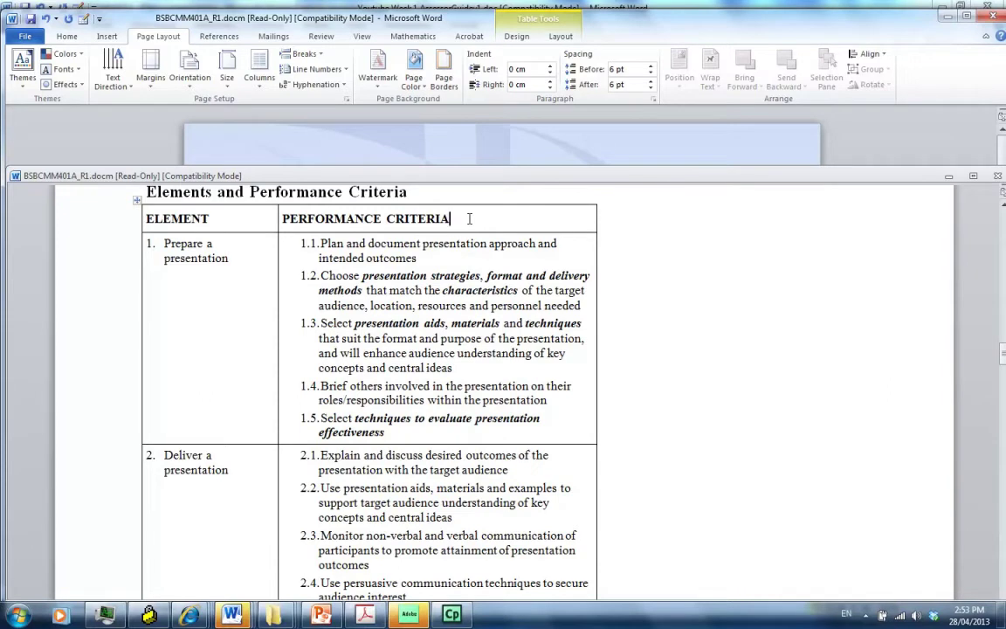
right_click(469, 219)
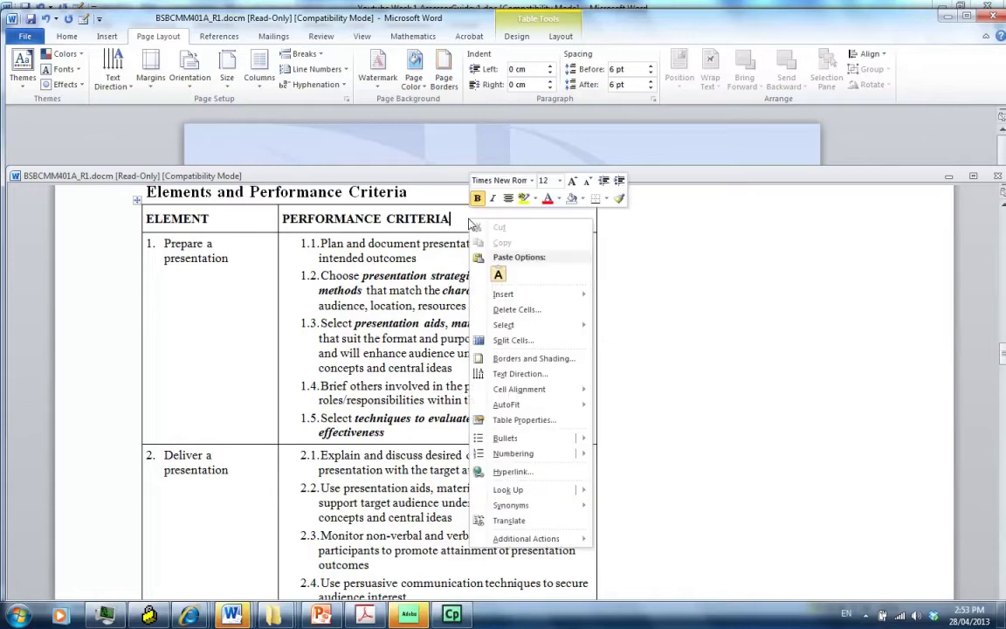
mouse_move(516, 294)
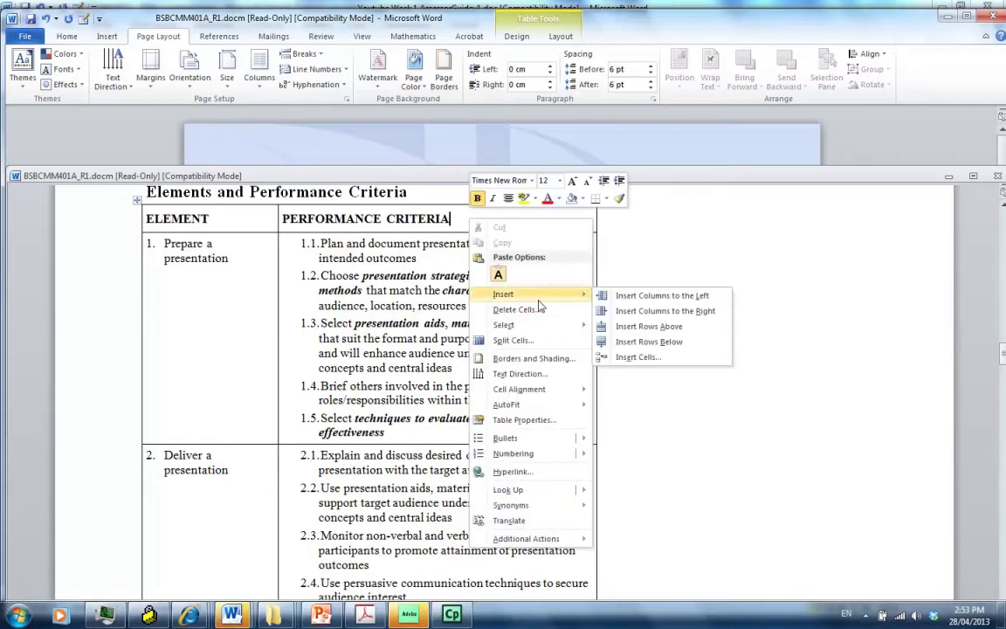
left_click(621, 311)
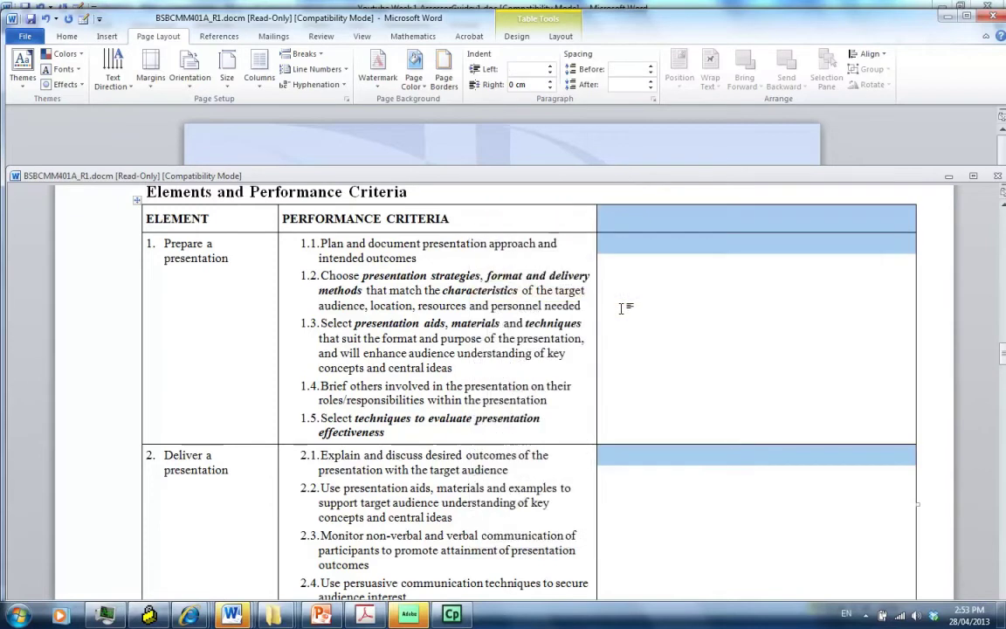
left_click_drag(916, 220, 773, 236)
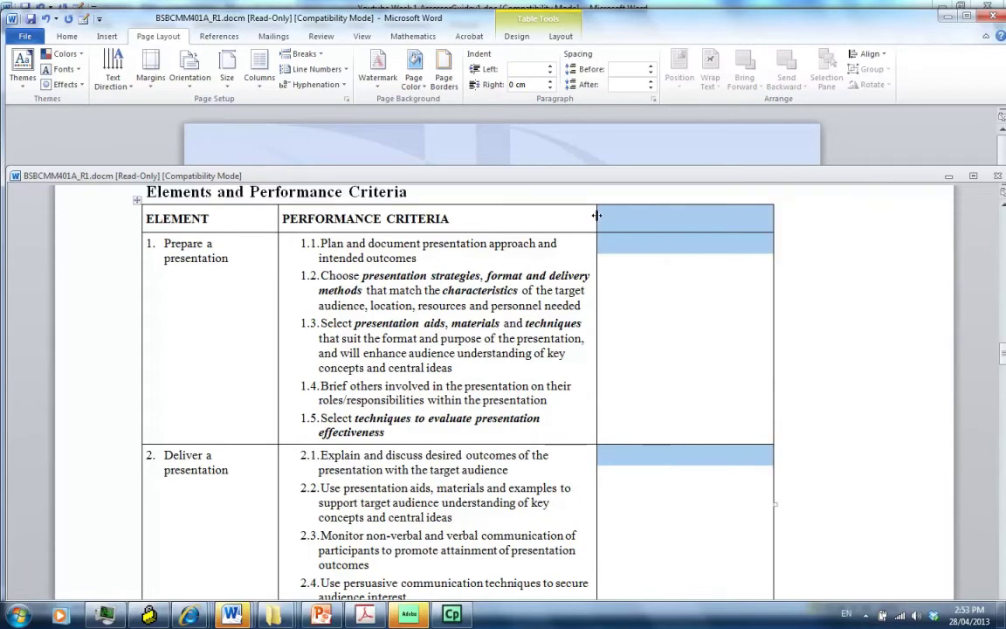
left_click_drag(643, 223, 727, 229)
Add a second and third column at the table's right edge
left_click(760, 218)
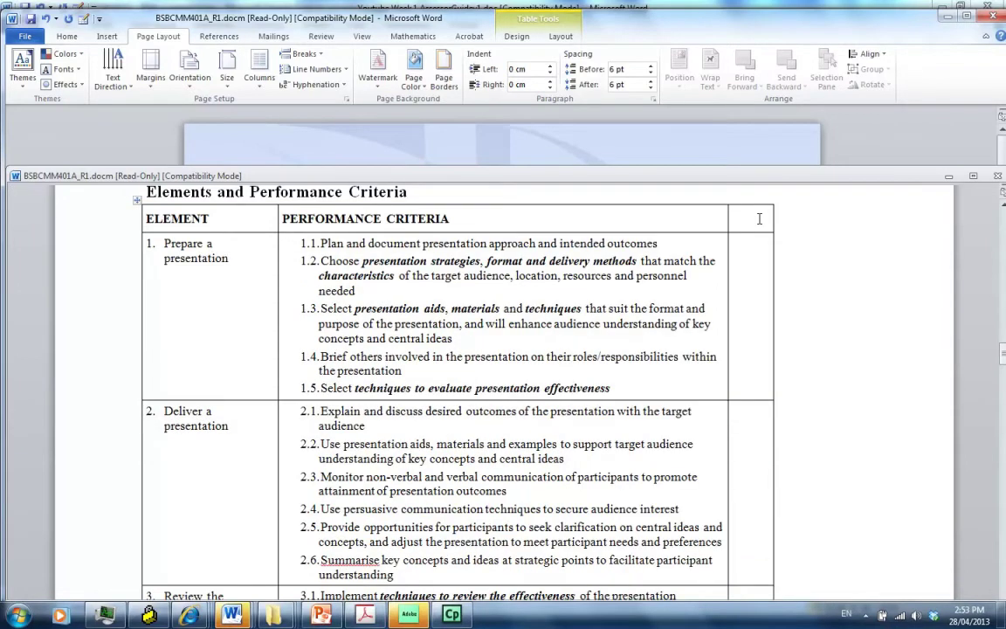
right_click(759, 218)
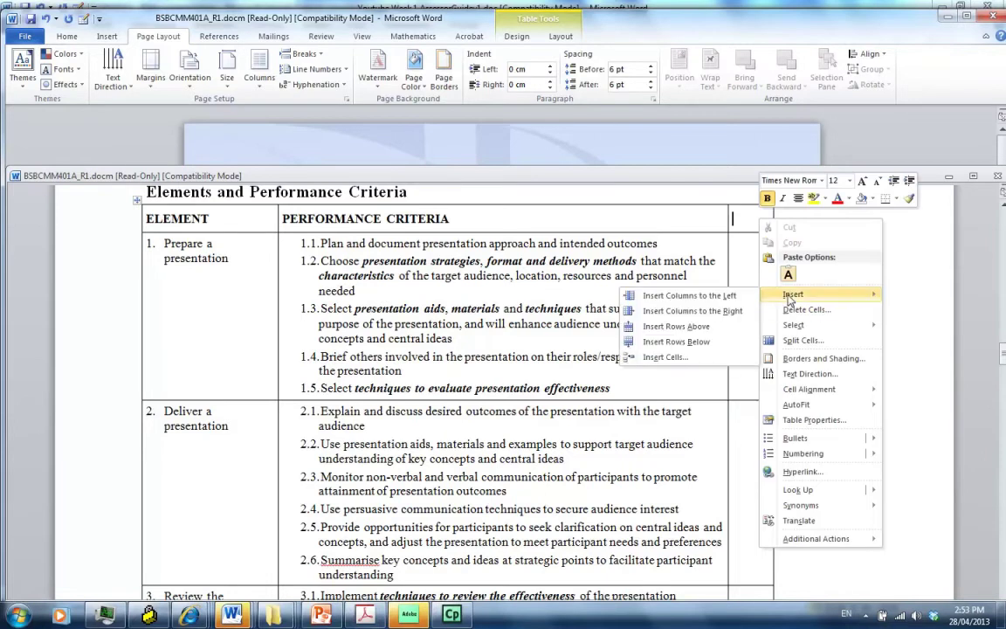
left_click(690, 312)
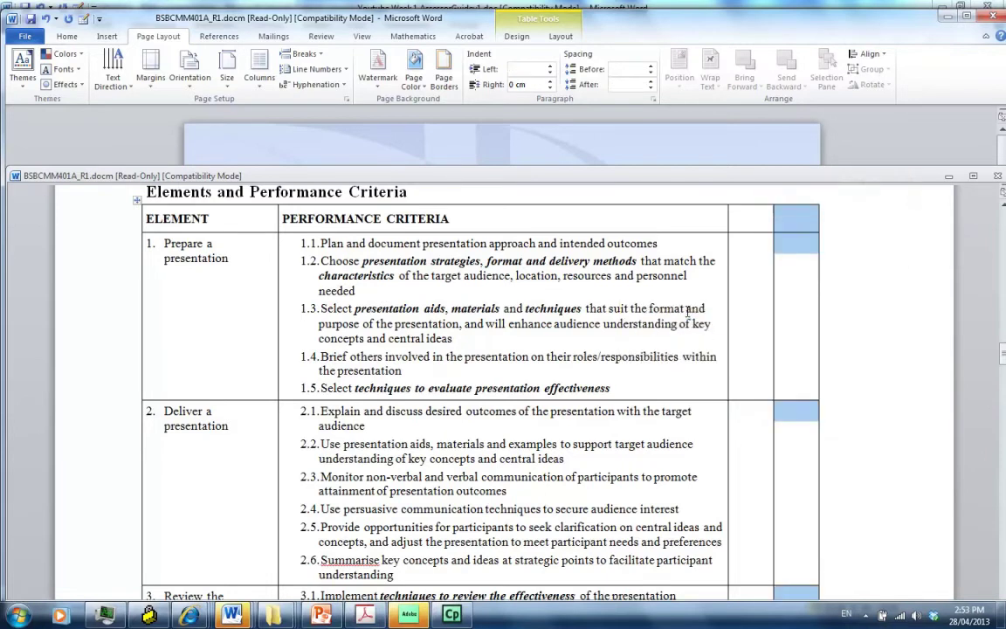
left_click(793, 233)
right_click(796, 226)
mouse_move(828, 299)
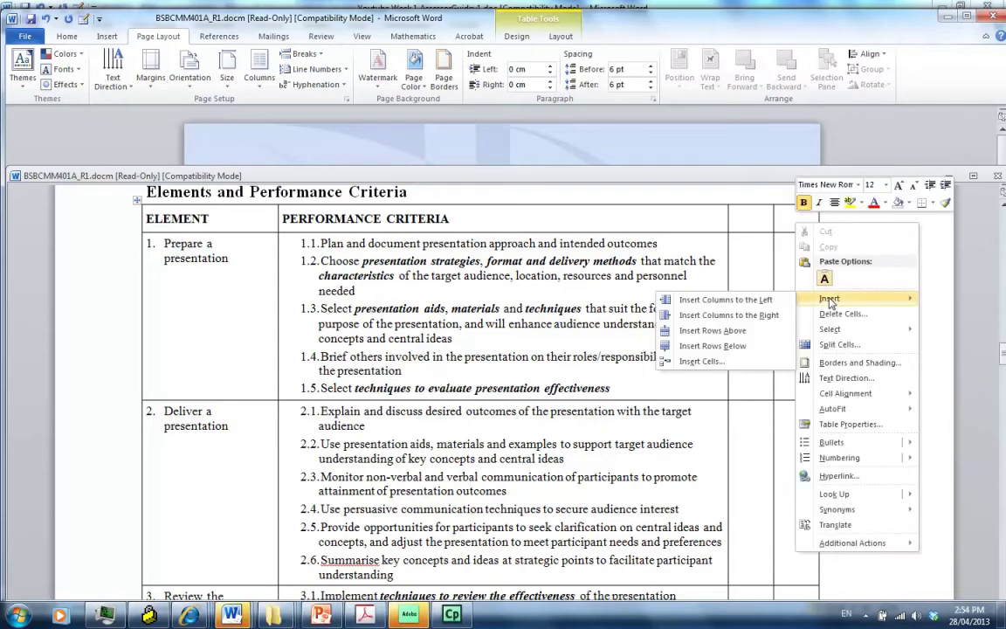
left_click(726, 316)
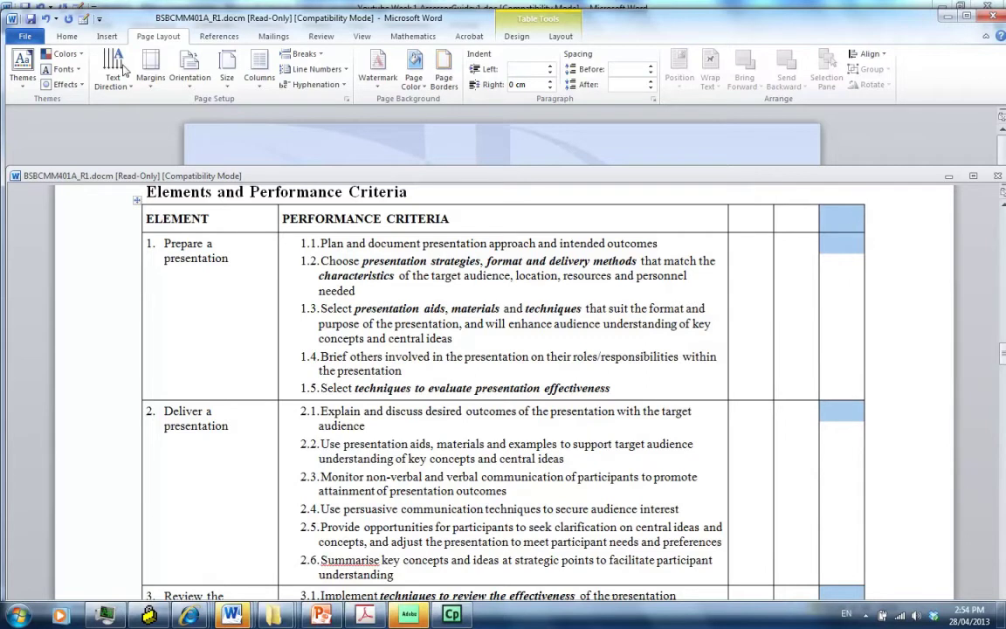
Draw table lines below criteria 1.1, 1.2 and 1.3 to give each its own row
left_click(106, 39)
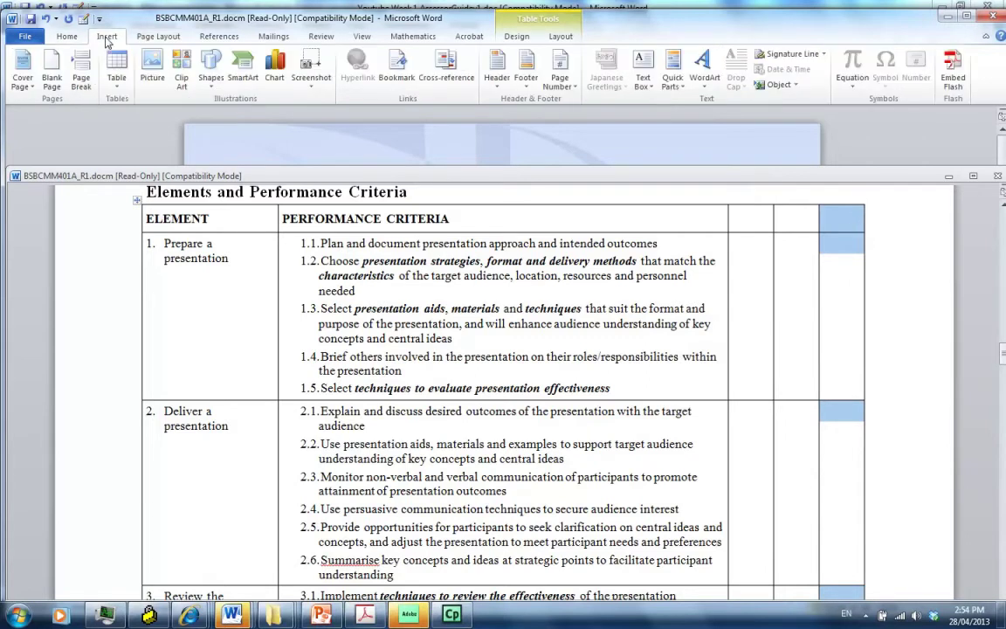
left_click(118, 83)
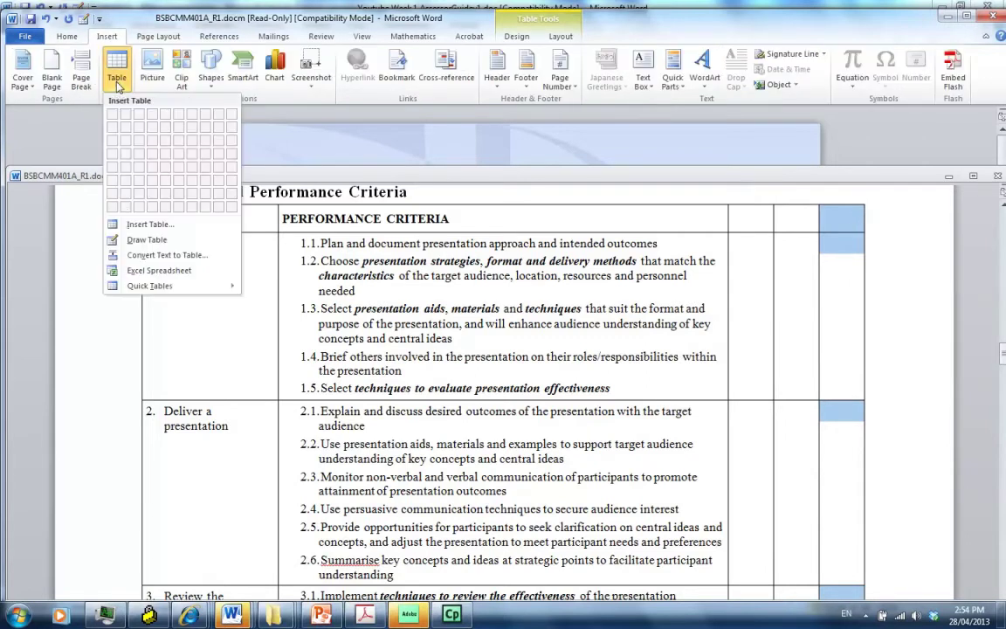
left_click(122, 240)
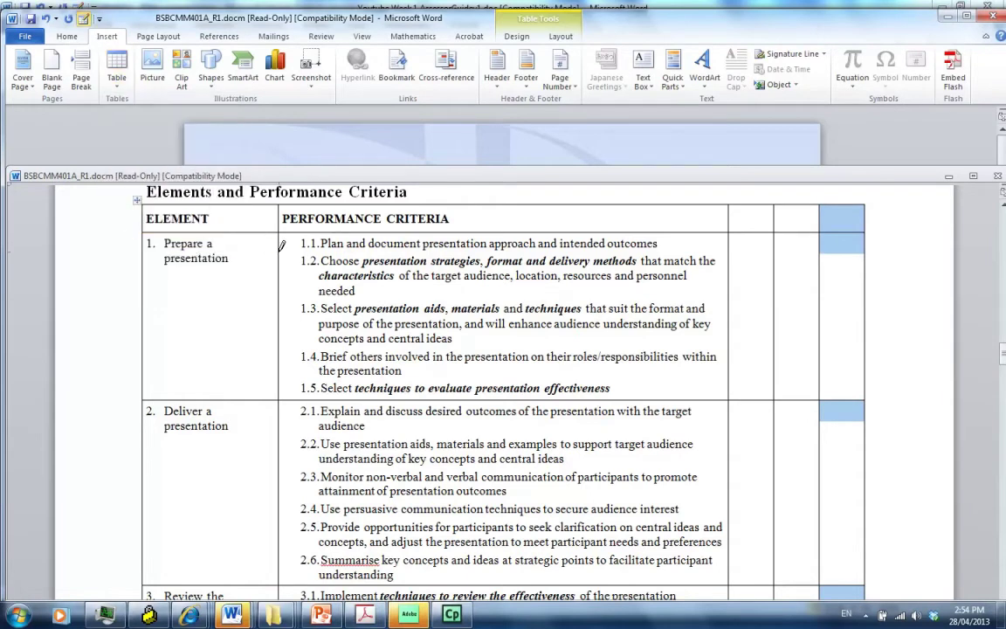
mouse_move(282, 247)
left_mouse_down()
mouse_move(443, 236)
mouse_move(603, 251)
mouse_move(796, 247)
mouse_move(747, 236)
mouse_move(784, 240)
left_mouse_up()
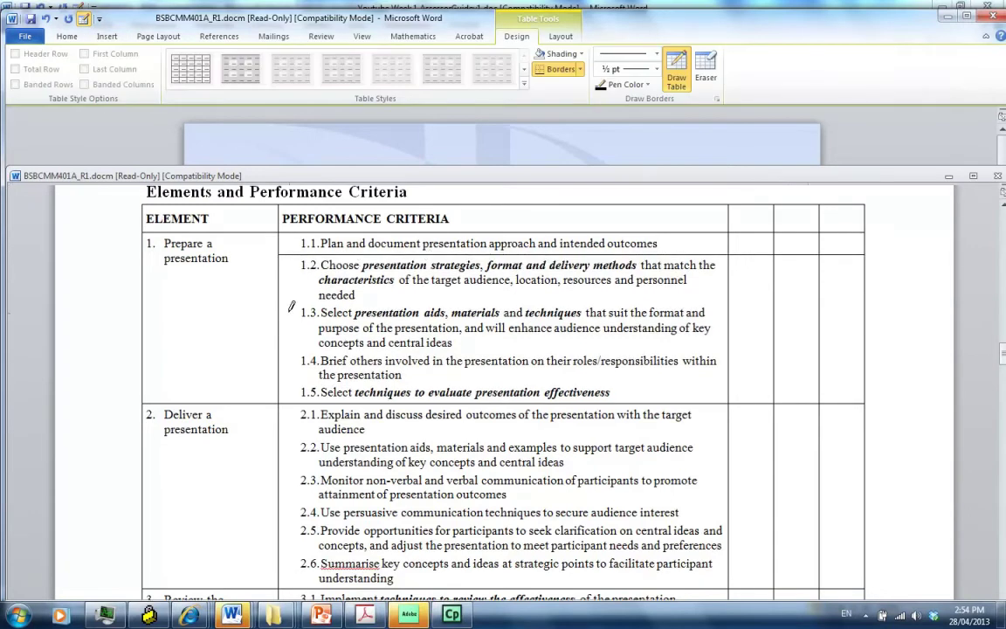
mouse_move(281, 302)
left_mouse_down()
mouse_move(826, 278)
mouse_move(856, 295)
left_mouse_up()
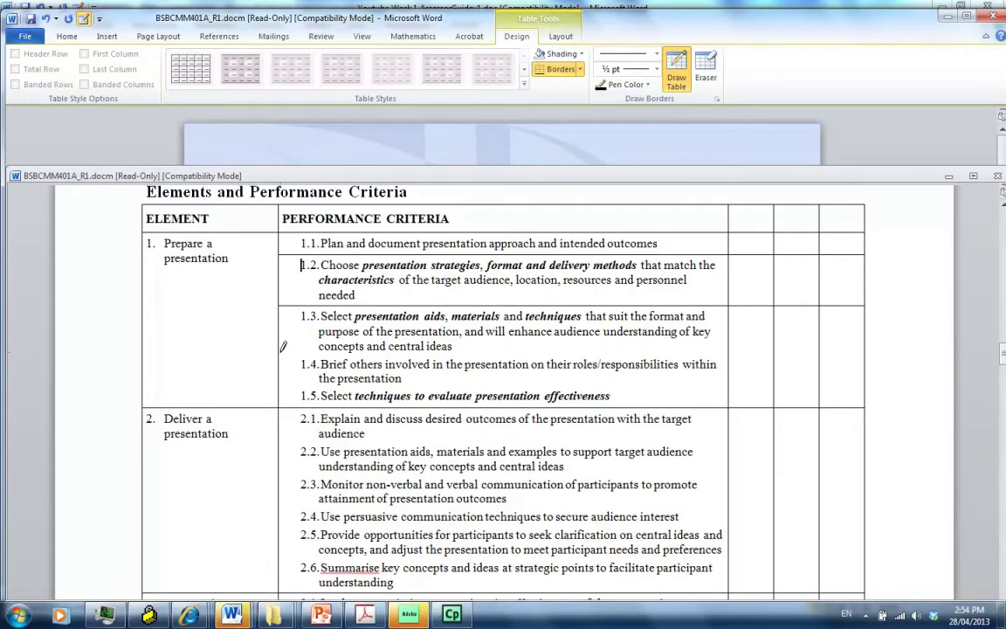
mouse_move(283, 347)
left_mouse_down()
mouse_move(805, 349)
mouse_move(857, 339)
left_mouse_up()
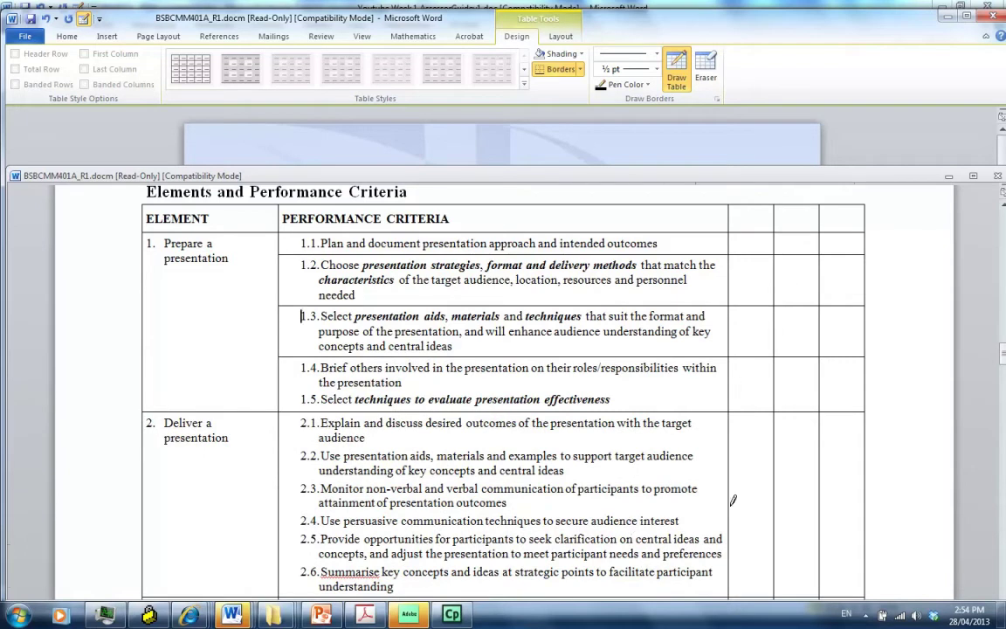
left_click(68, 15)
left_click(105, 37)
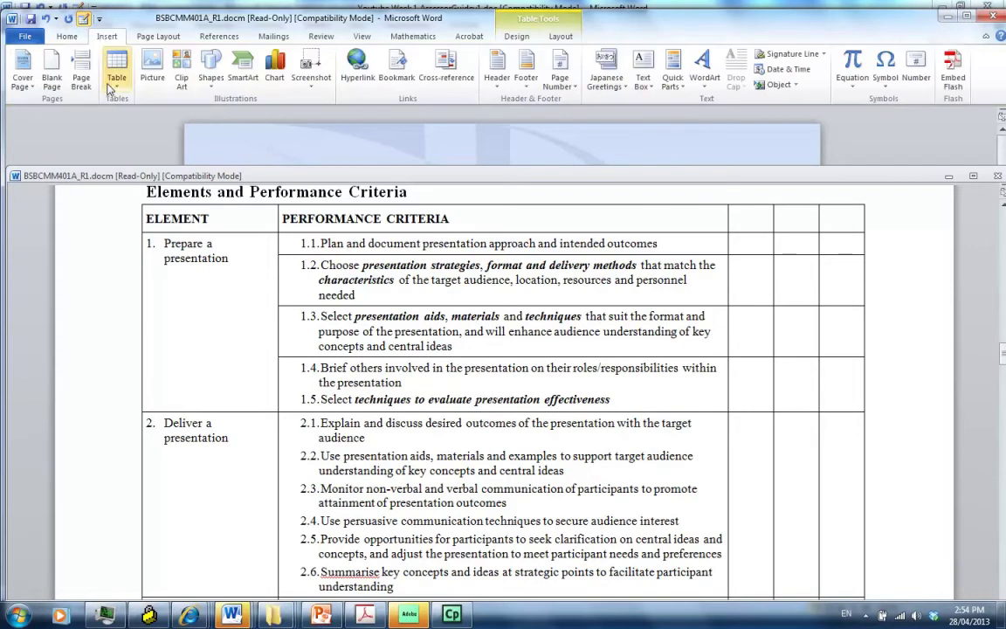
left_click(117, 87)
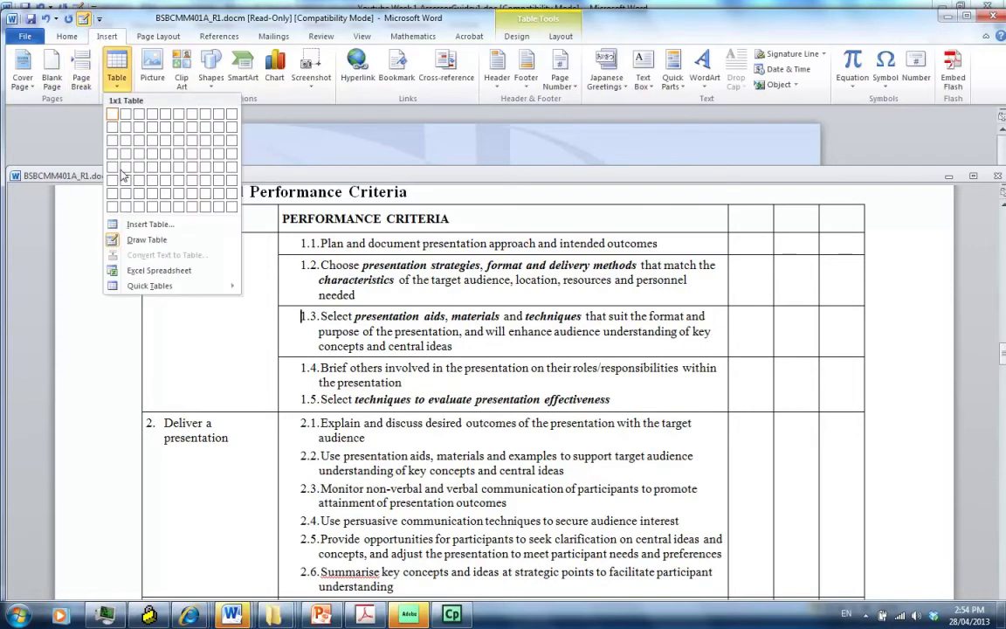
left_click(126, 240)
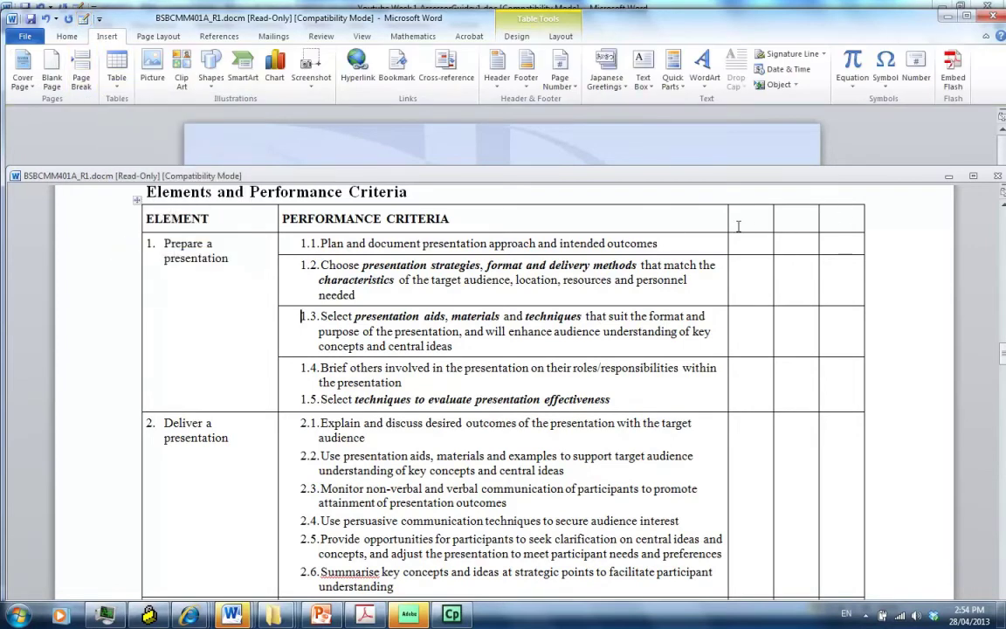
Set the three blank header cells to bottom-to-top vertical text and deepen the header row
left_click_drag(738, 221, 844, 218)
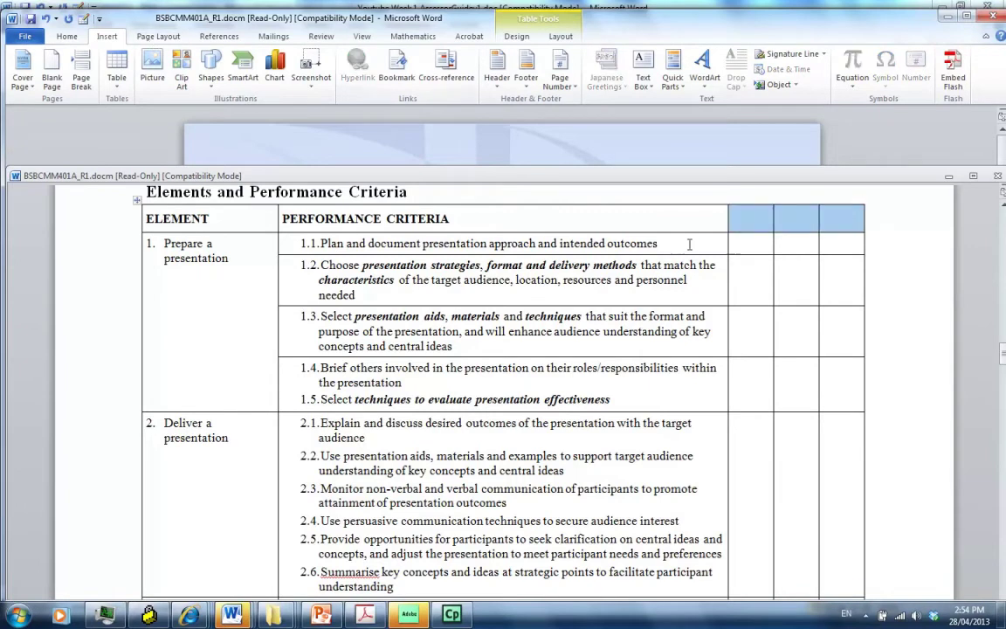
right_click(735, 226)
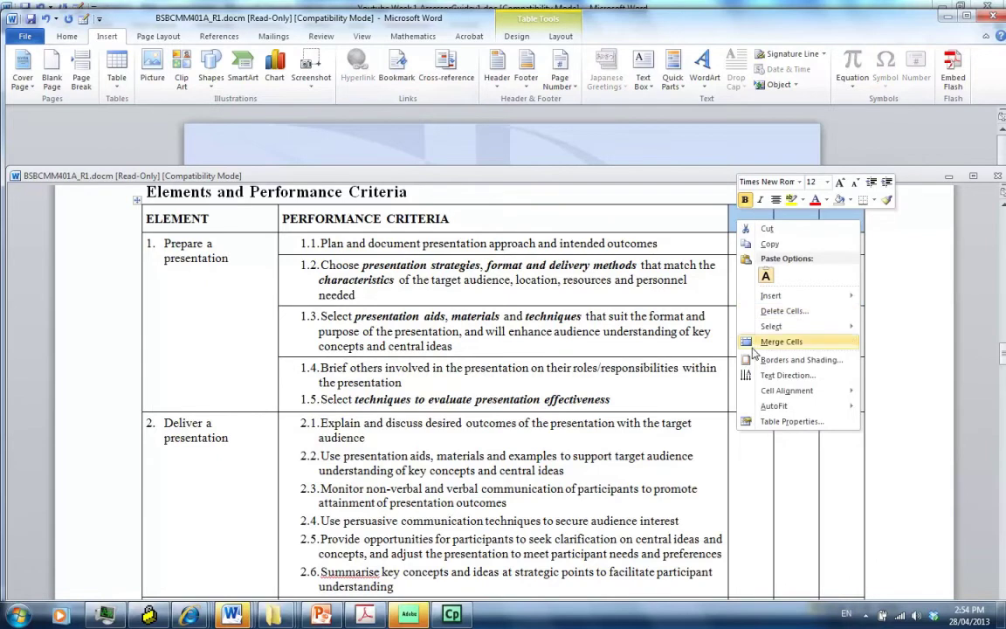
left_click(777, 375)
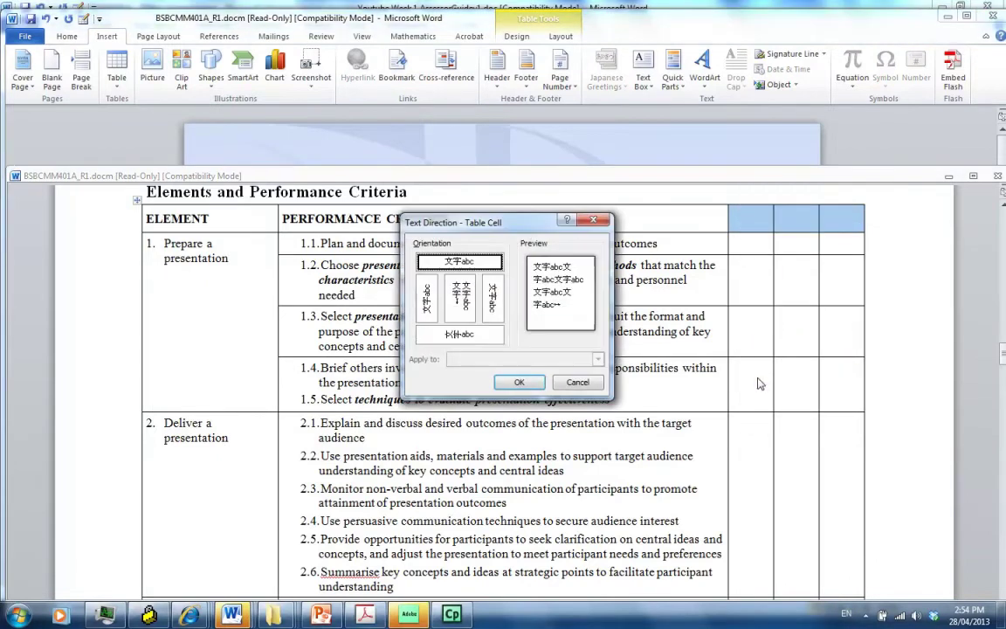
left_click(427, 299)
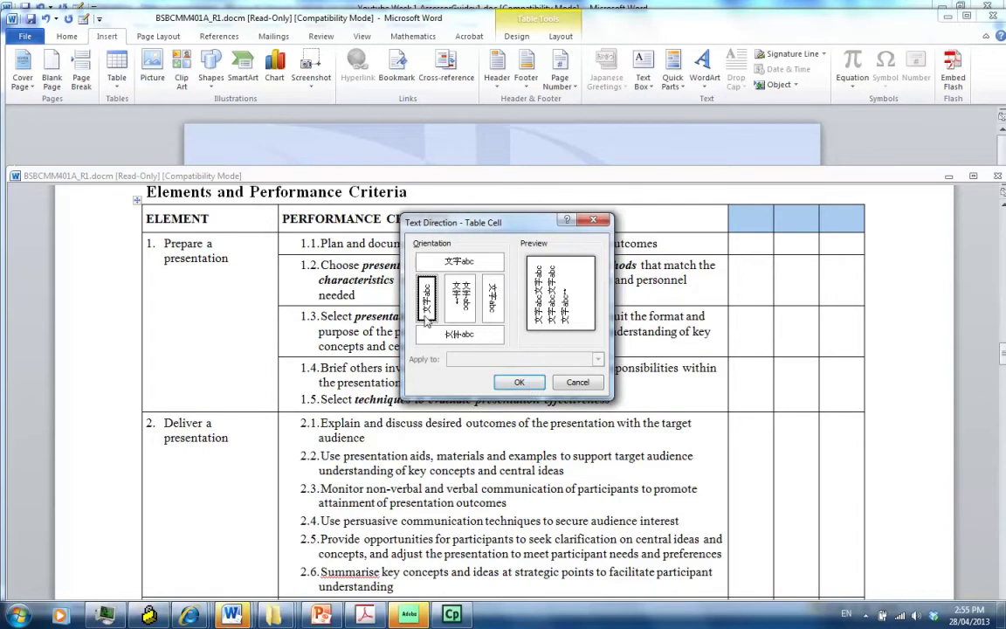
left_click(519, 384)
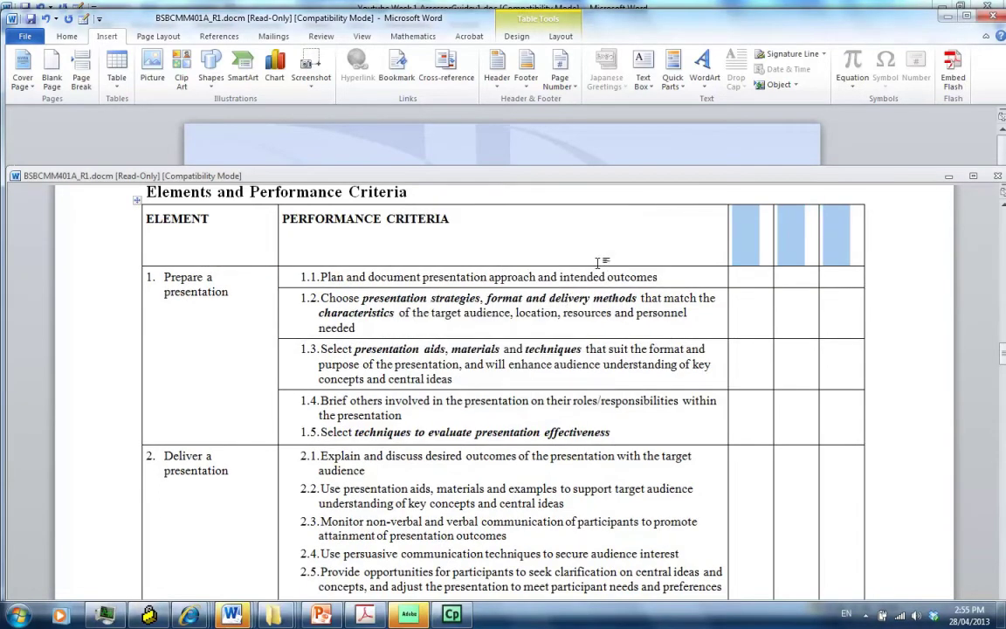
left_click_drag(601, 286, 600, 277)
left_click(745, 281)
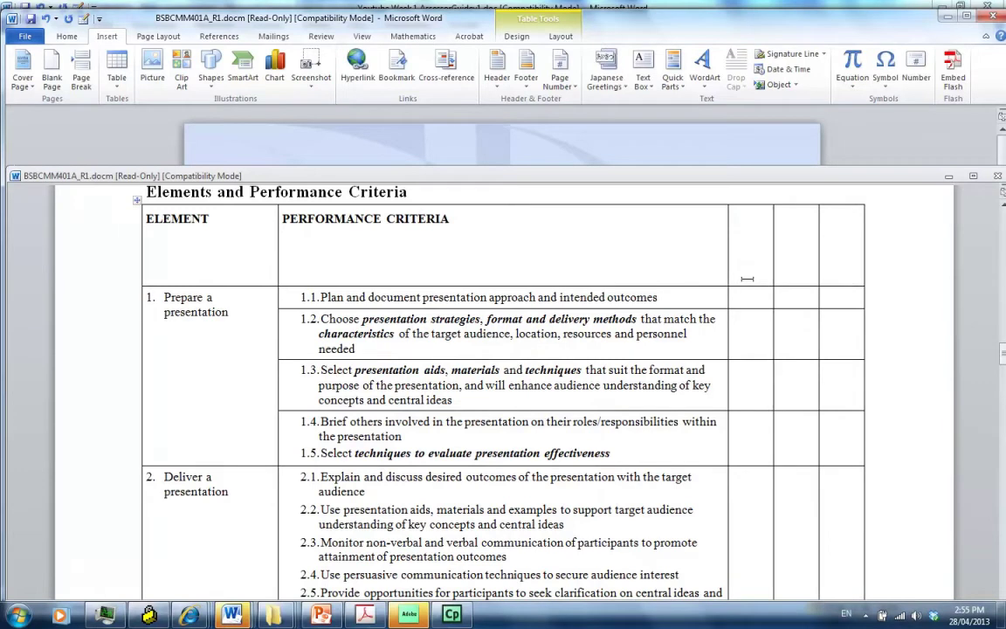
Type the headings 1. Observation, 2. Question and 3. Product
type("1. Observation")
left_click_drag(715, 286, 712, 323)
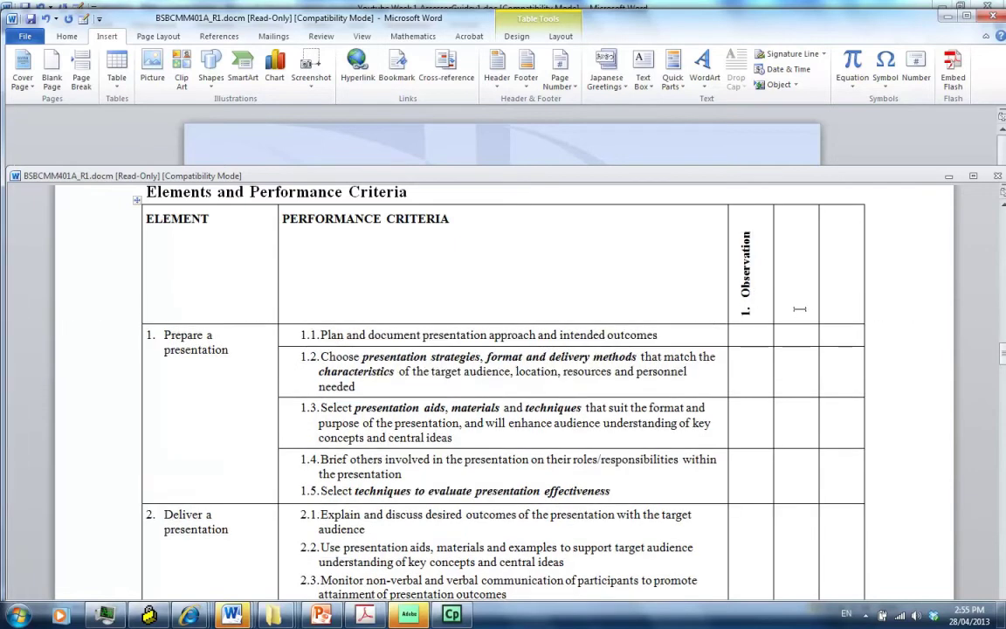
left_click(798, 308)
type("2.")
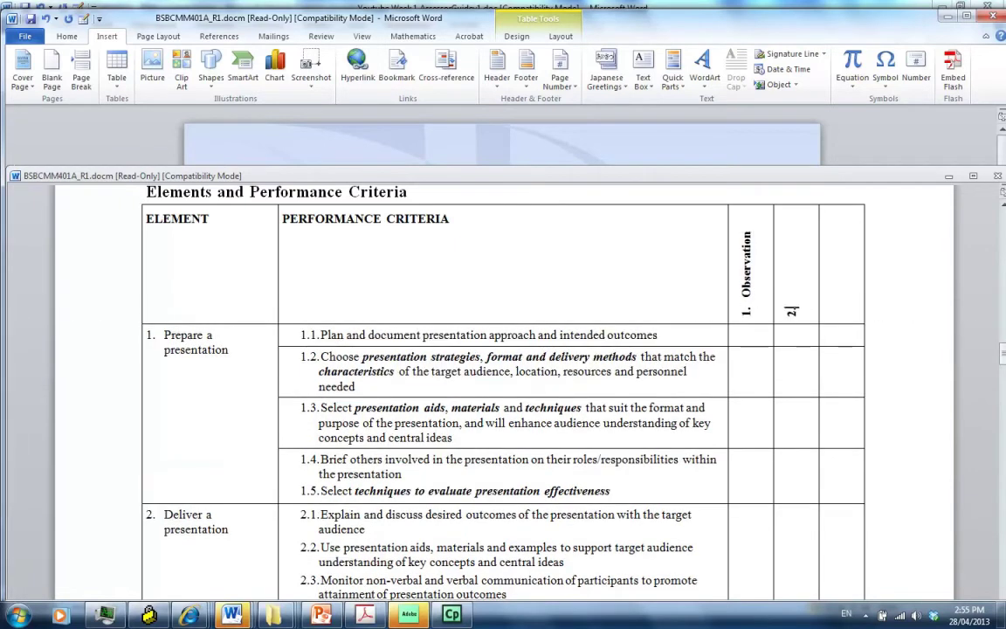
type(" Questuo")
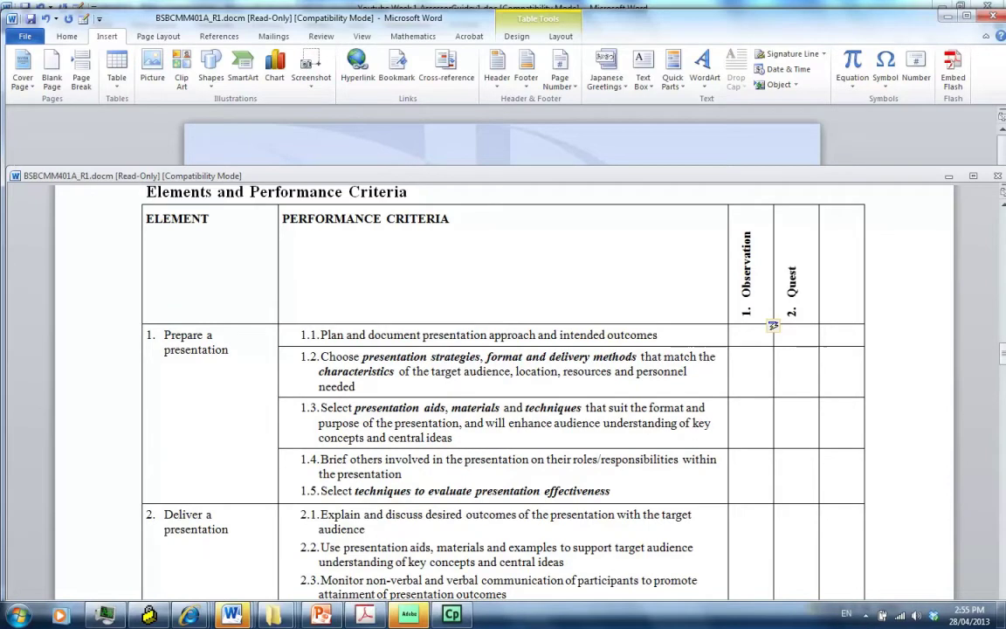
key("BackSpace")
key("BackSpace")
type("ion")
left_click(836, 312)
type("3. Product")
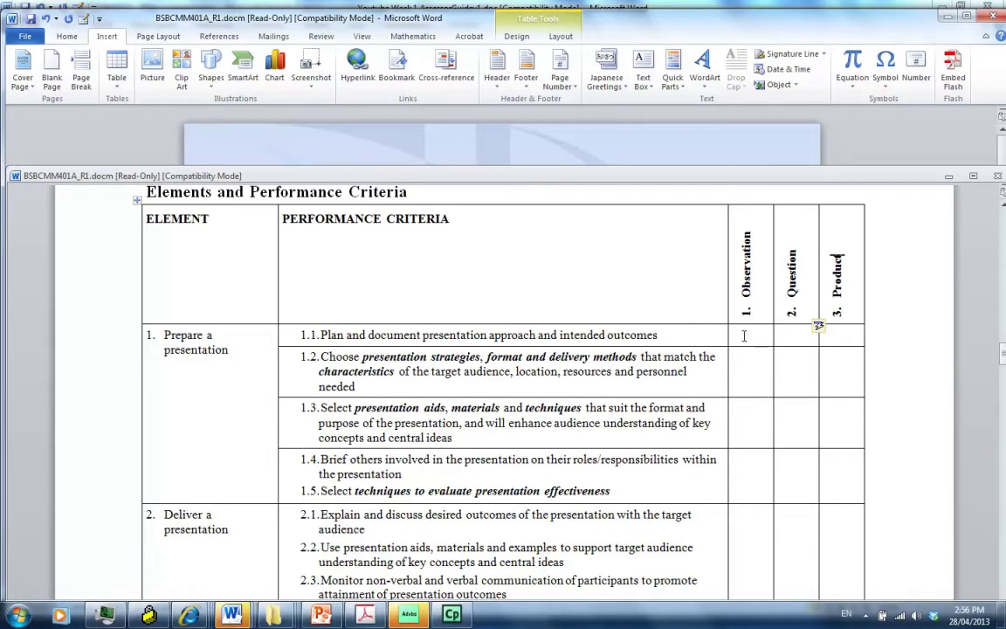
Format the 1.1–1.4 assessment cells as centred Wingdings 2 and enter a P tick under Observation for 1.1
left_click_drag(744, 335, 836, 486)
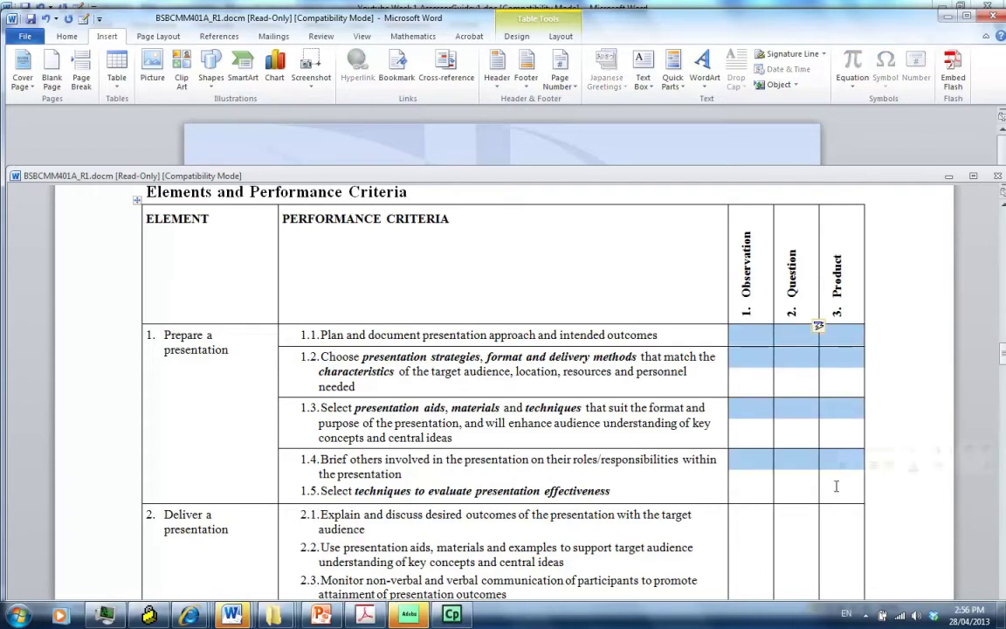
left_click(62, 40)
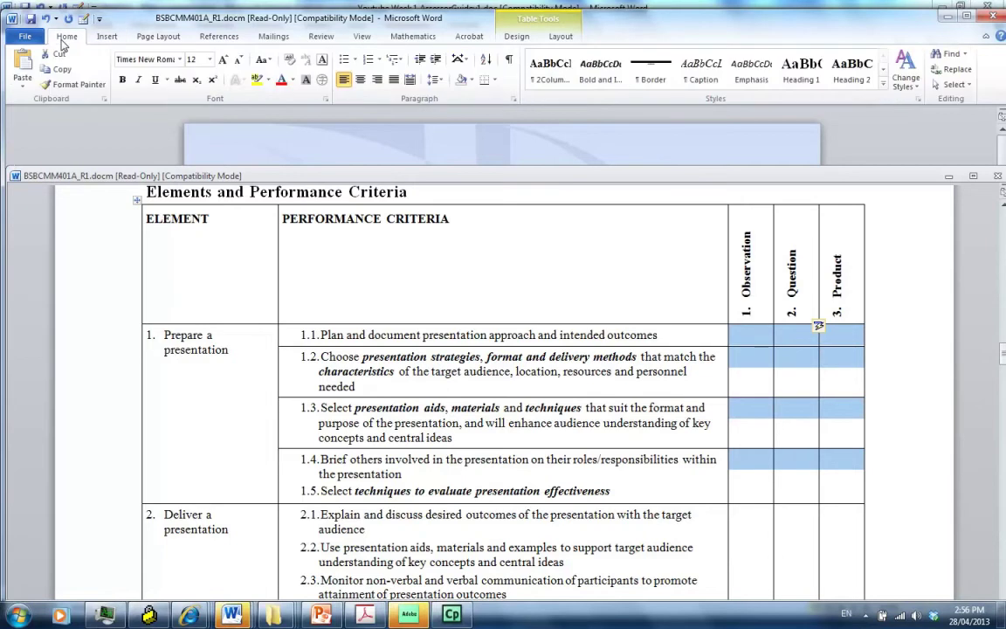
left_click(166, 58)
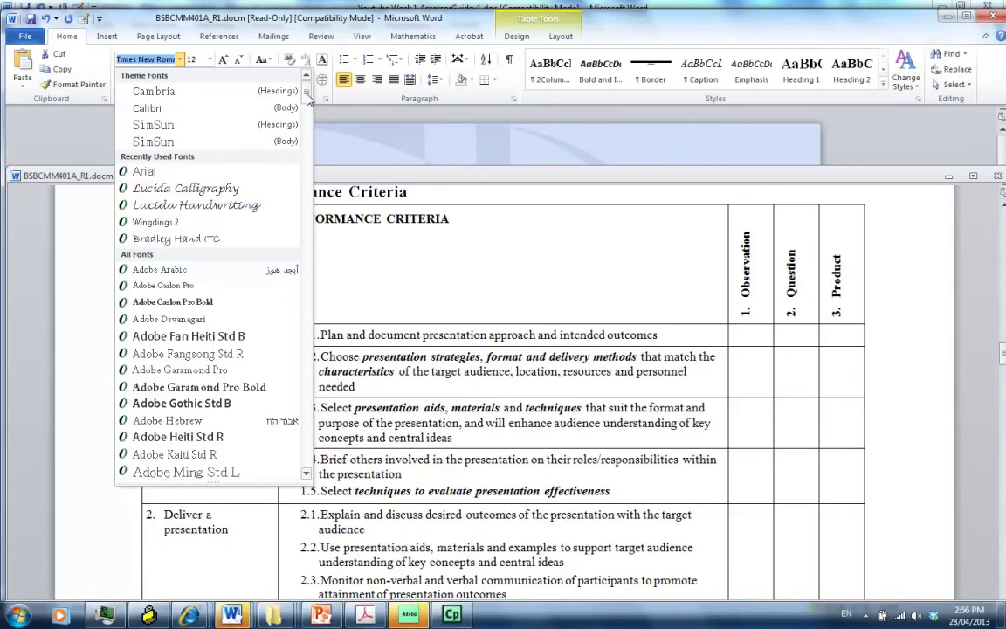
left_click_drag(306, 99, 288, 463)
left_click(206, 437)
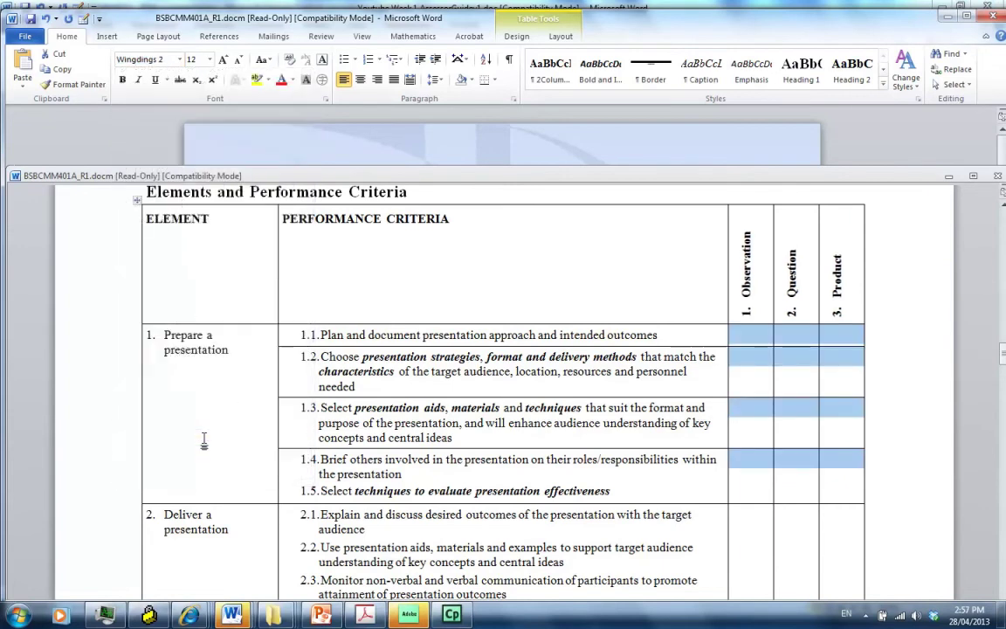
left_click(360, 80)
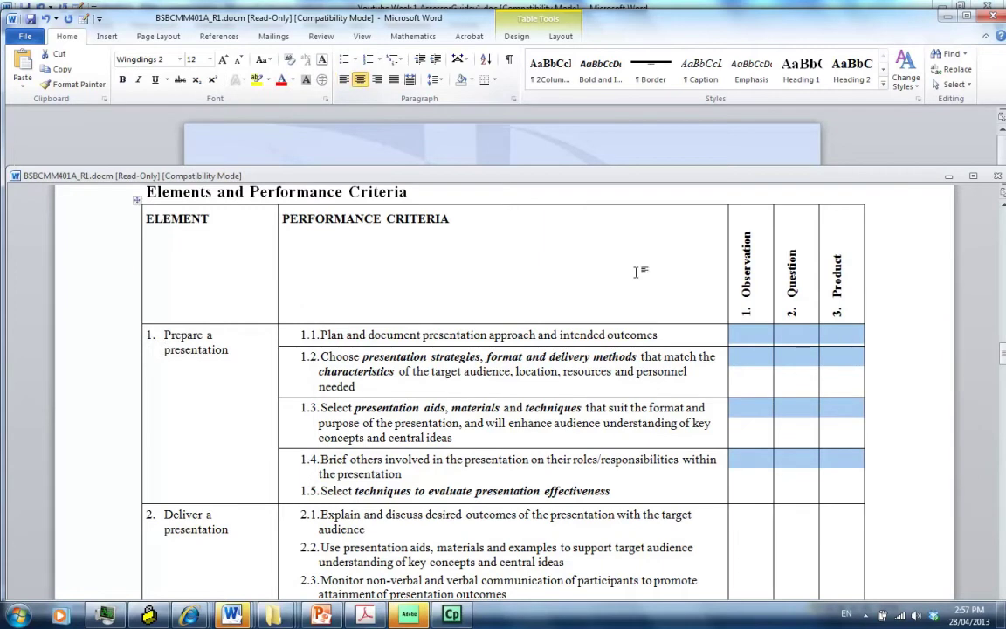
left_click(749, 338)
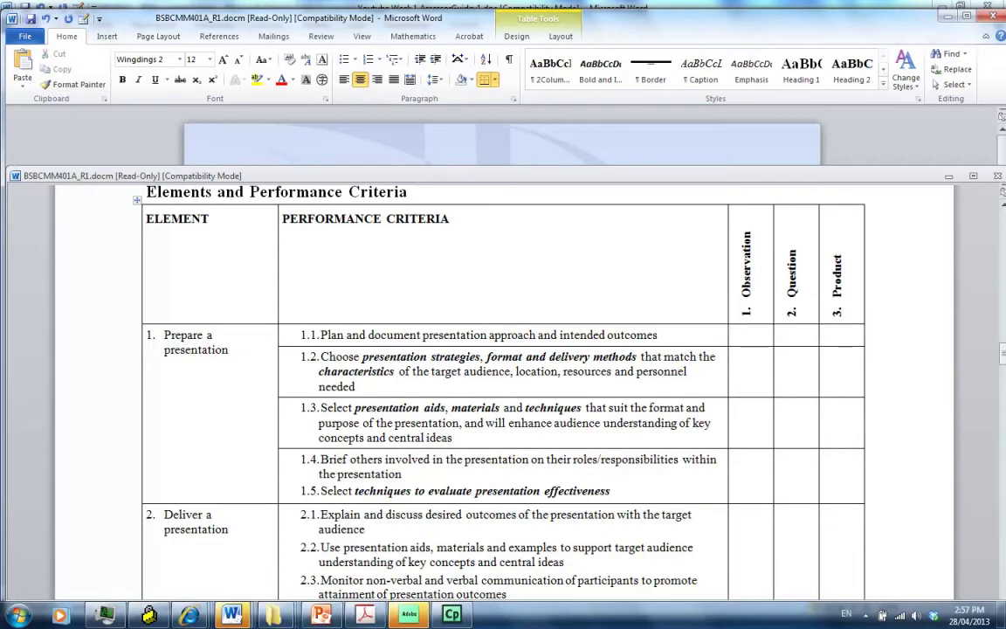
type("P")
Minimise the BSBCMM401A window and open the embedded unit document from the assessor guide
left_click(943, 19)
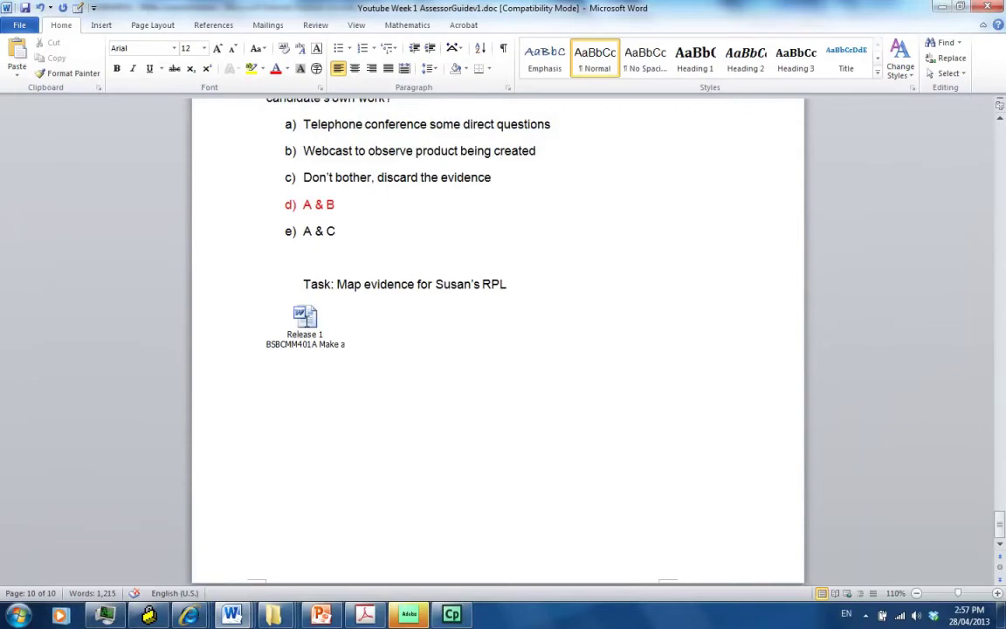
double_click(304, 318)
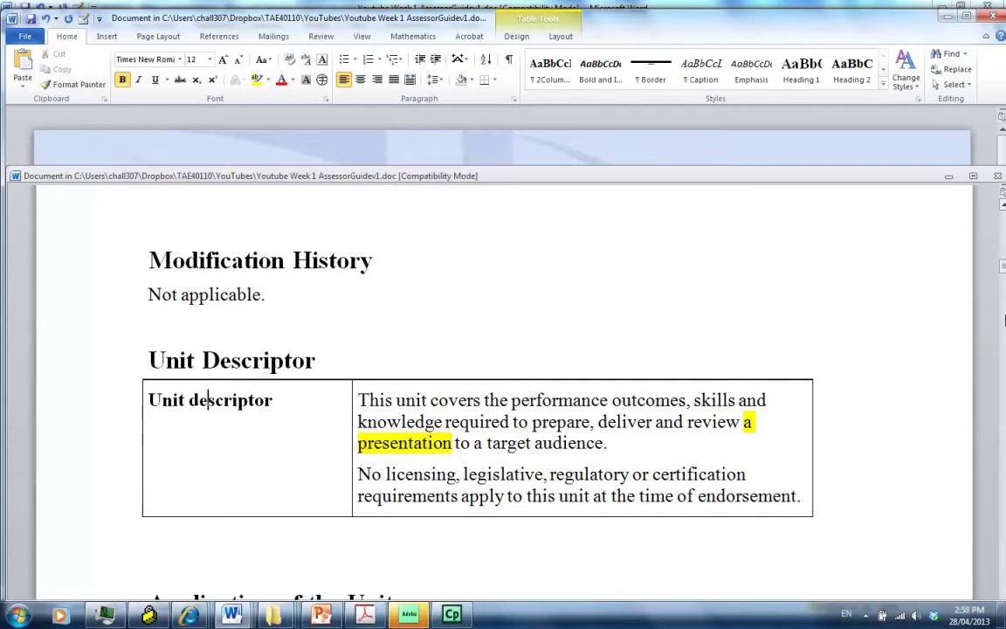
Move to the Elements and Performance Criteria table and view it at 100% zoom
key("Page_Down")
key("Page_Down")
key("Page_Down")
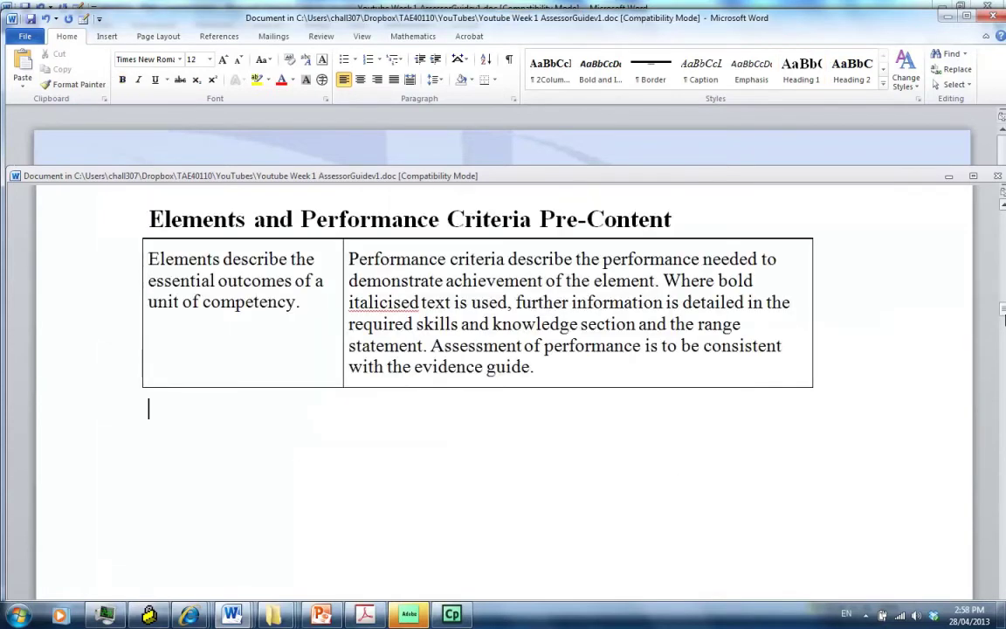
key("Page_Down")
key("Page_Down")
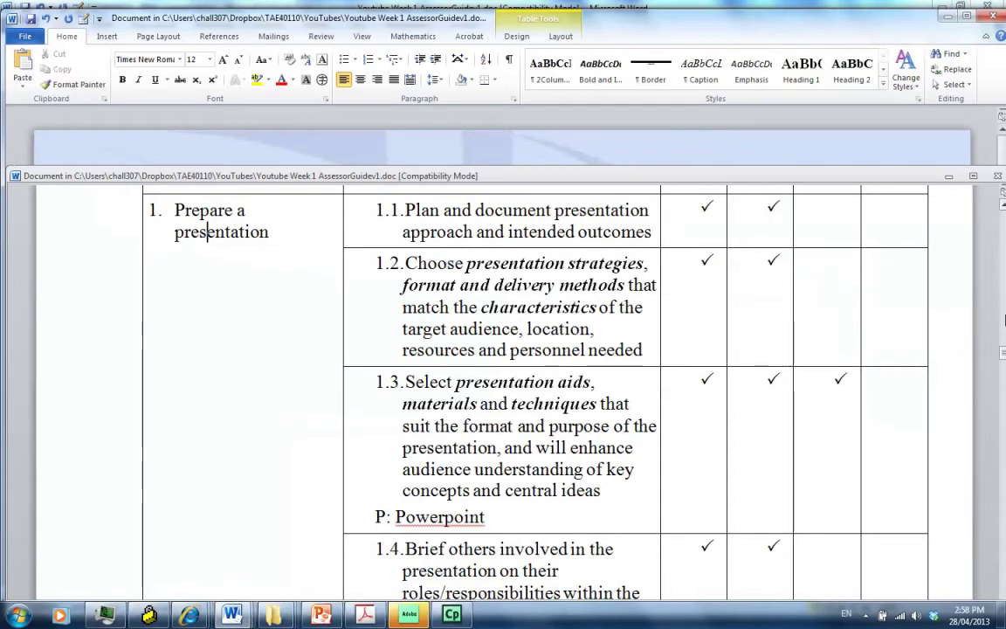
key("Page_Up")
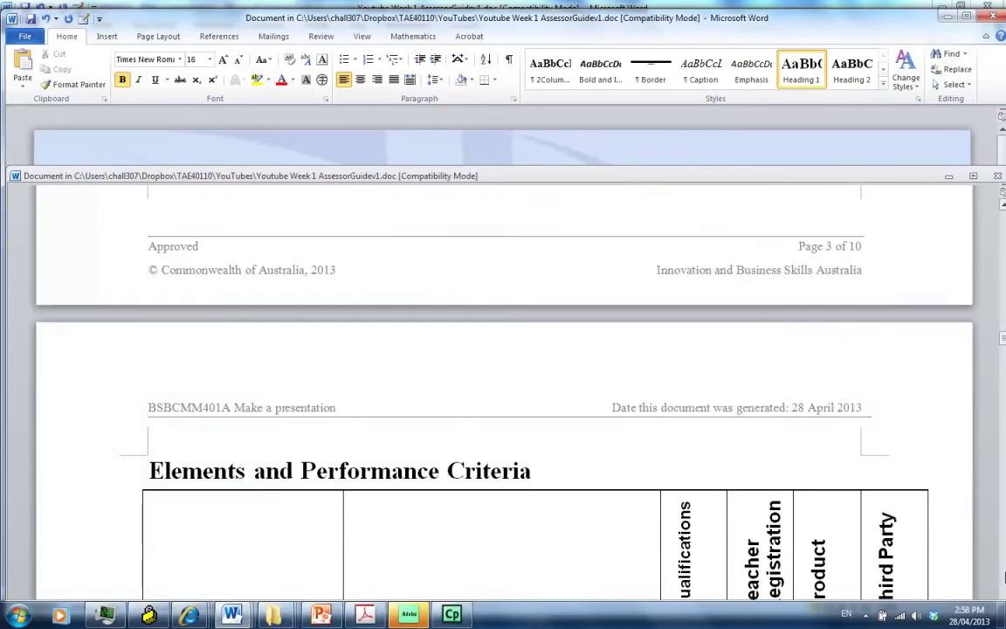
left_click(1003, 584)
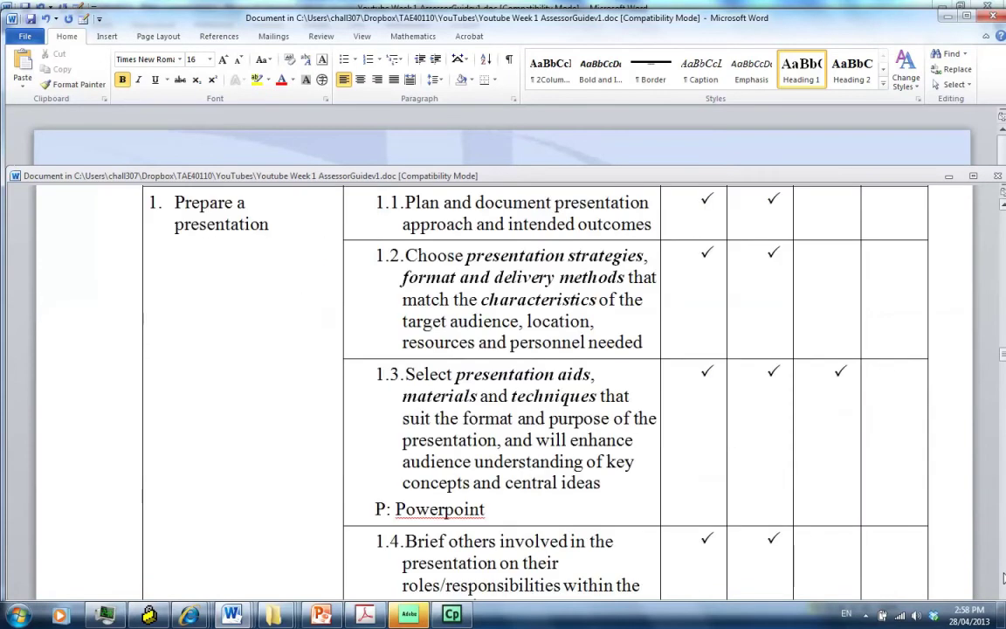
scroll(1003, 578, "up", 8)
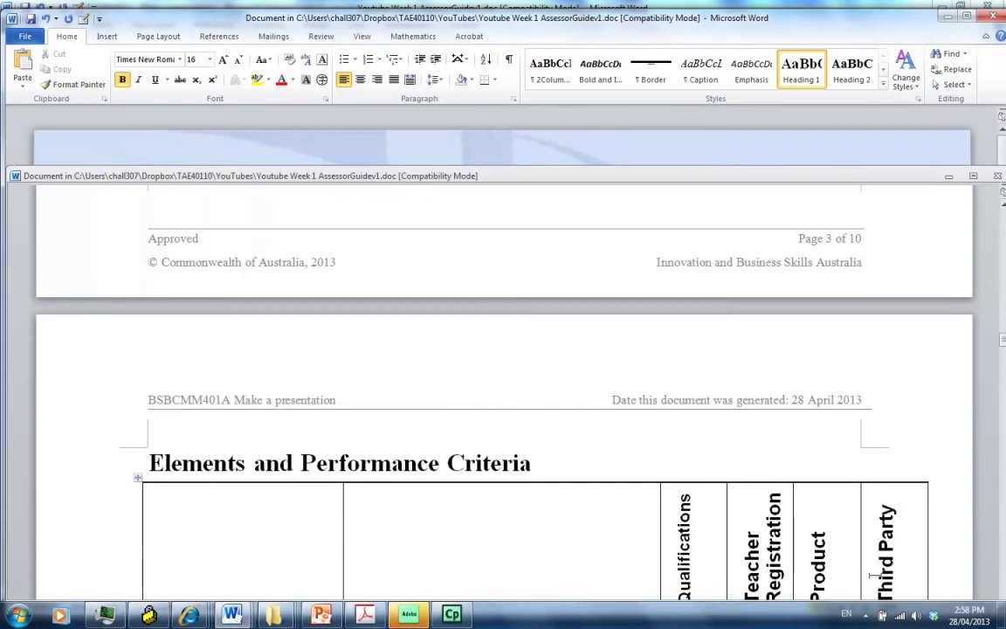
left_click(361, 36)
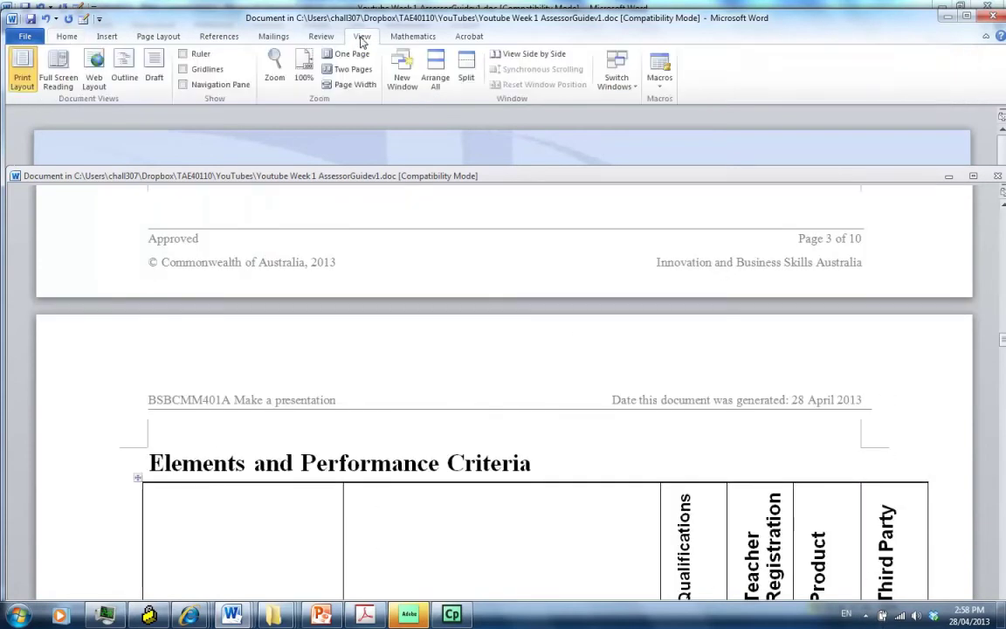
left_click(302, 72)
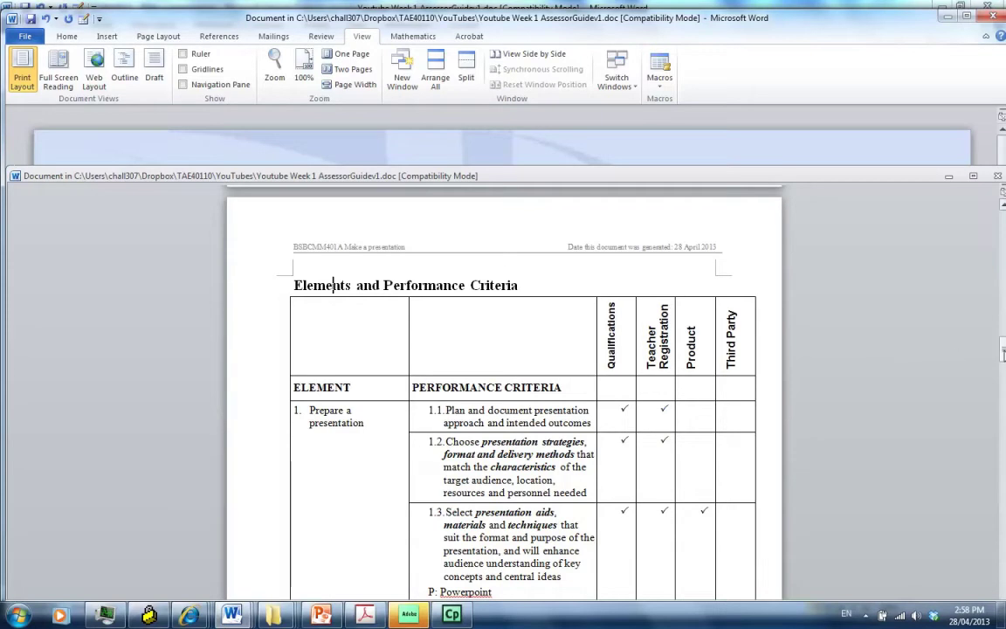
left_click_drag(1003, 350, 1003, 353)
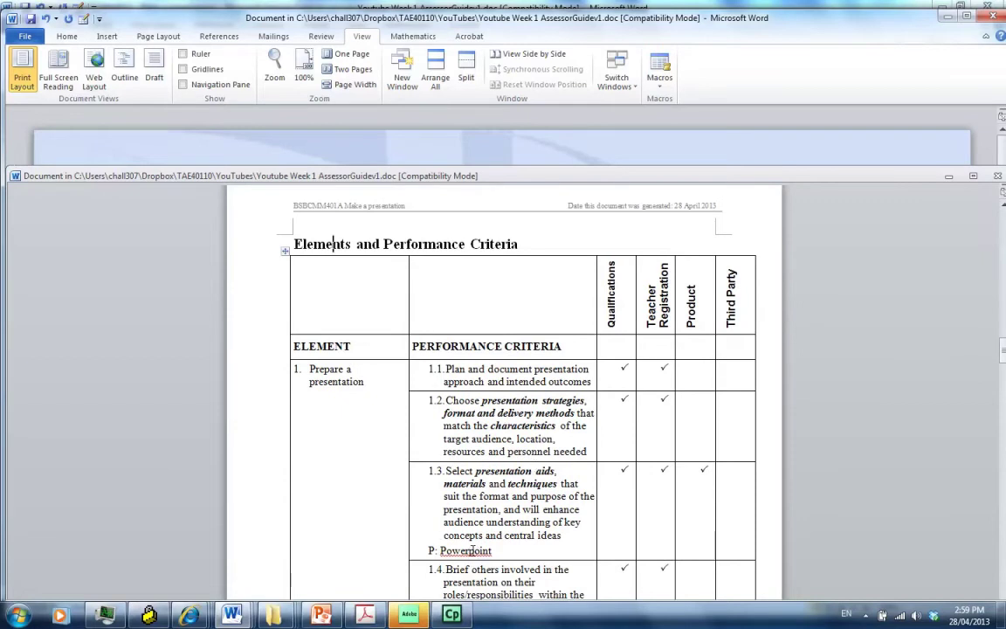
Try a blank line under criterion 1.1, remove it, then add blank lines below criterion 1.2
left_click(593, 382)
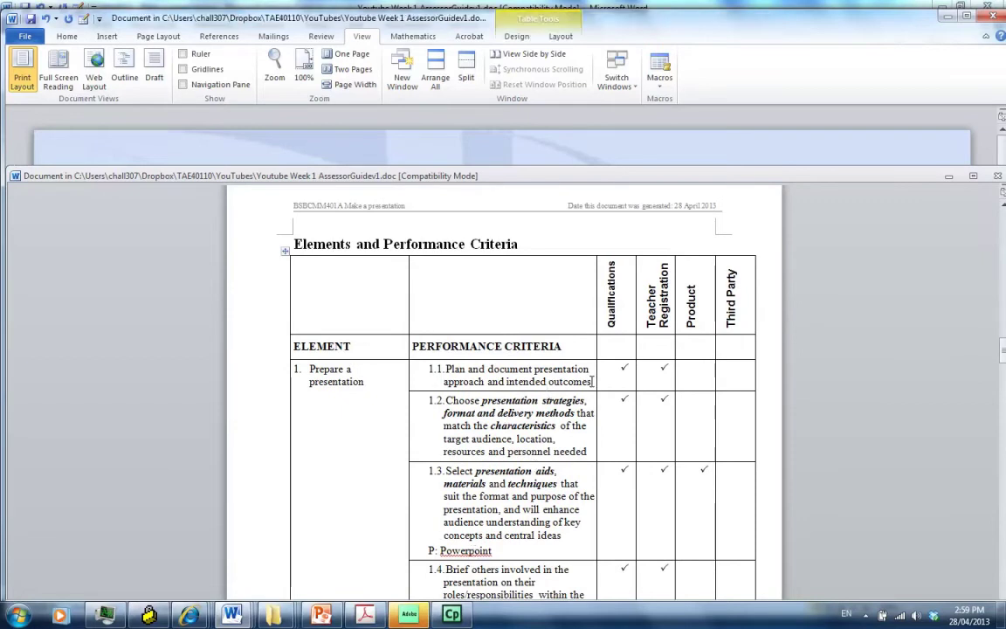
key("Return")
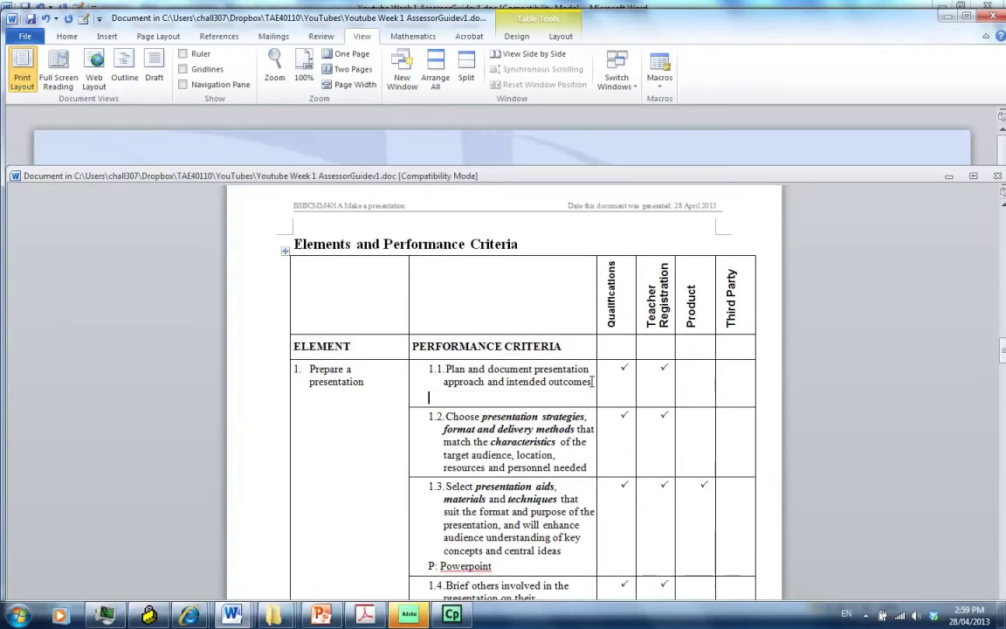
key("BackSpace")
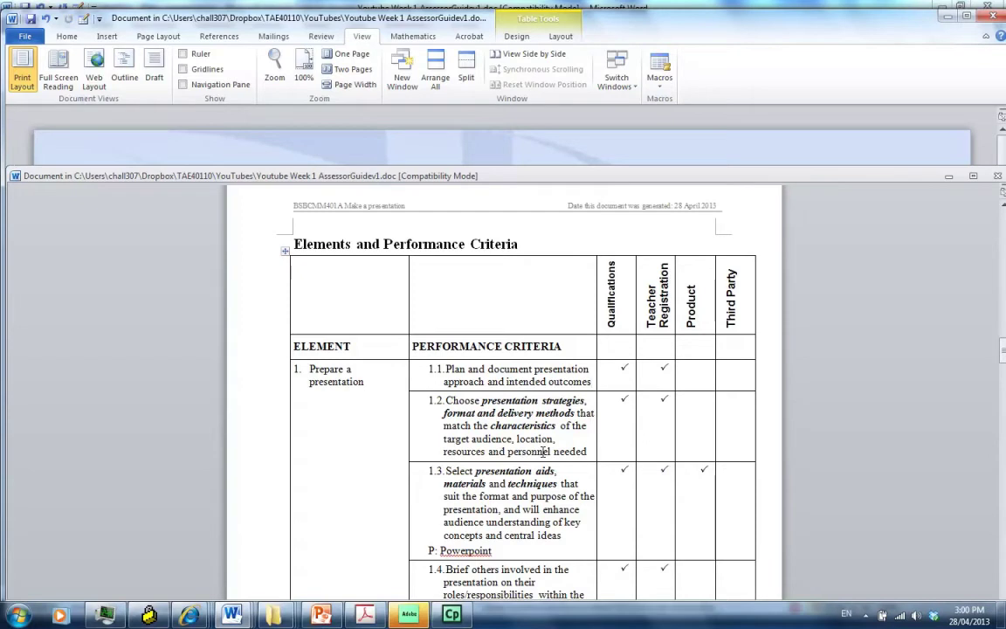
left_click(592, 451)
key("Return")
key("Return")
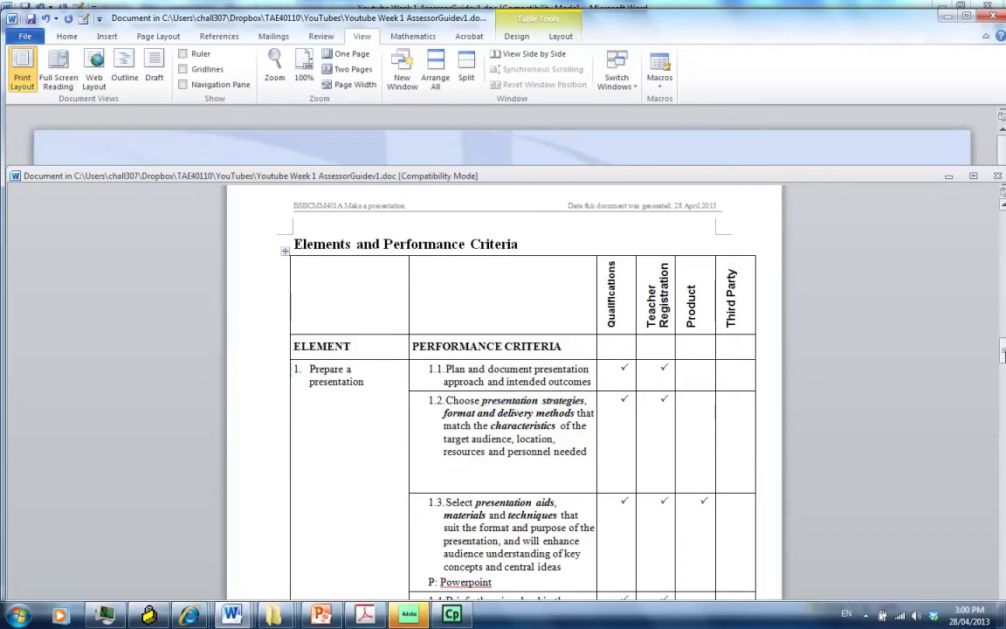
Copy the Presentation strategies bullets from the Range Statement and return to the Elements table
scroll(1005, 356, "down", 15)
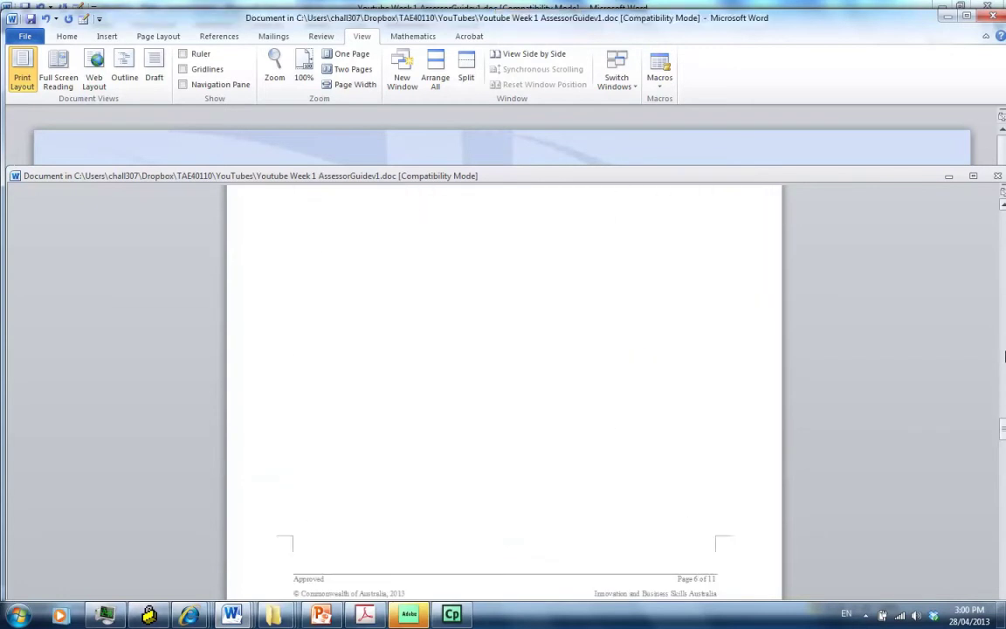
scroll(1005, 357, "down", 20)
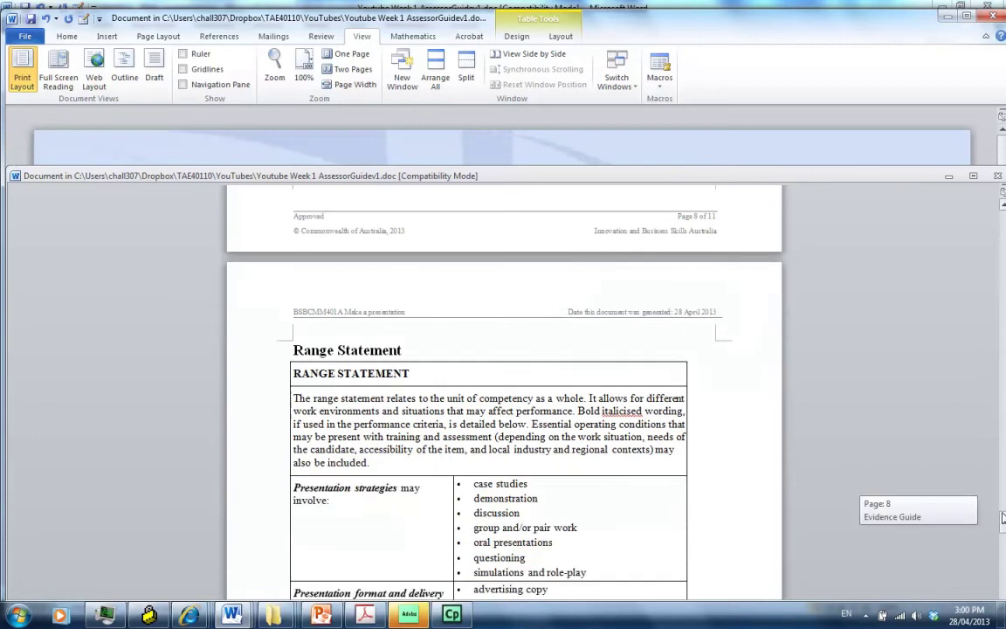
left_click_drag(1003, 519, 1003, 522)
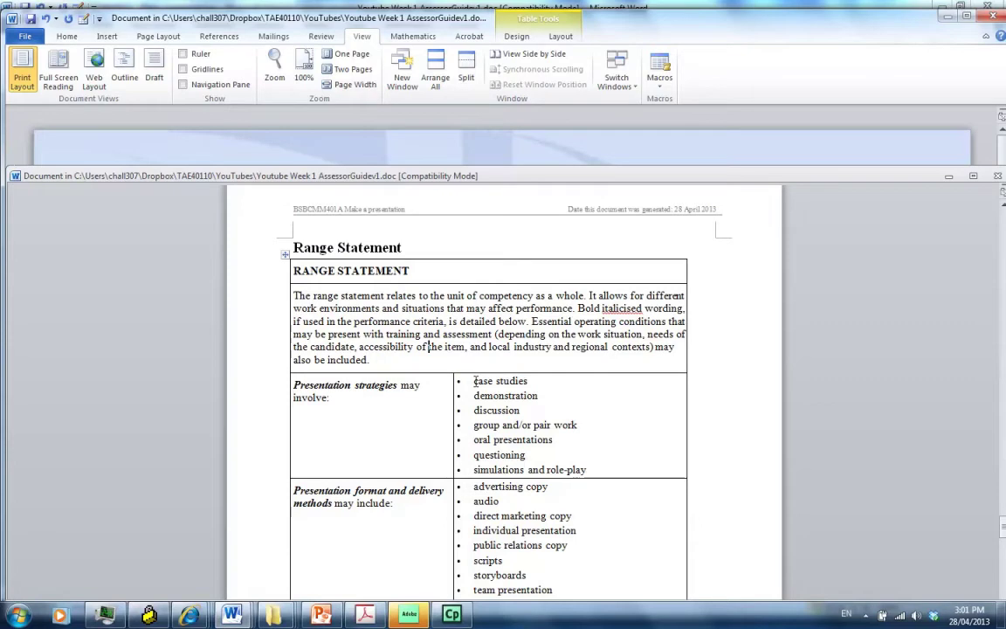
left_click_drag(472, 381, 587, 472)
key("ctrl+c")
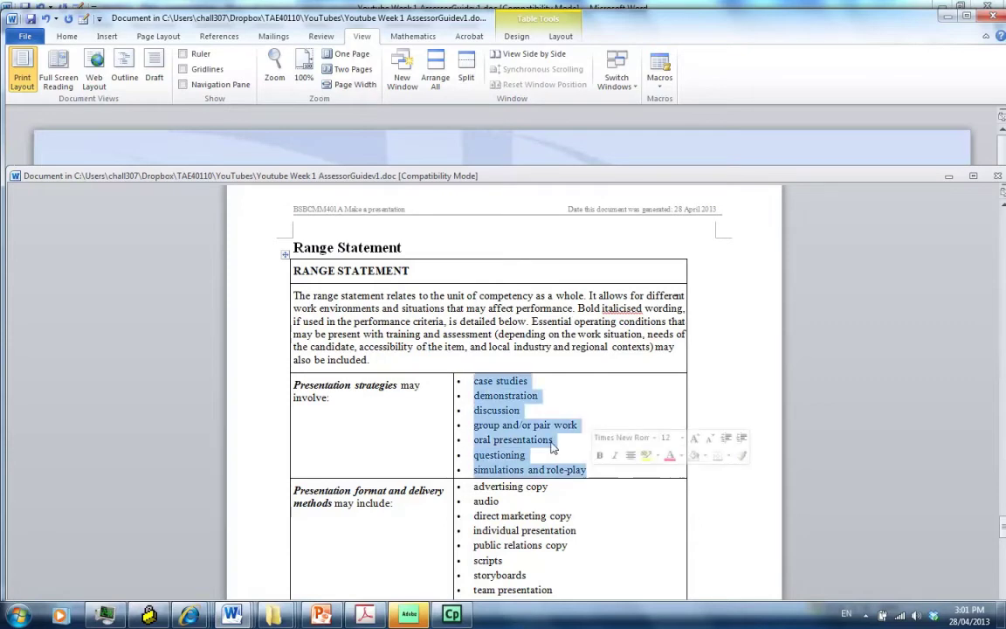
right_click(494, 420)
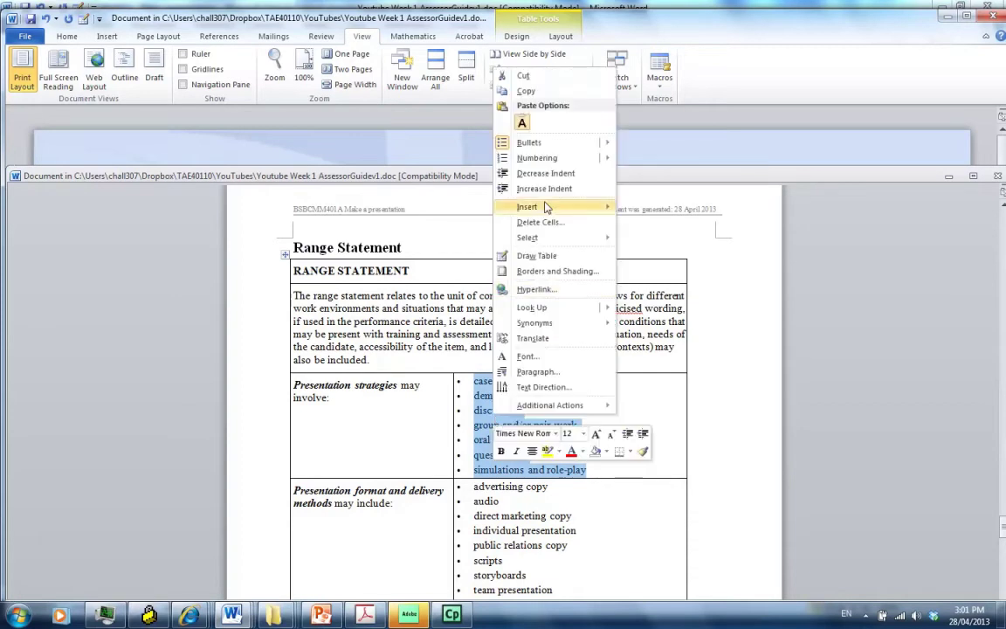
left_click(830, 182)
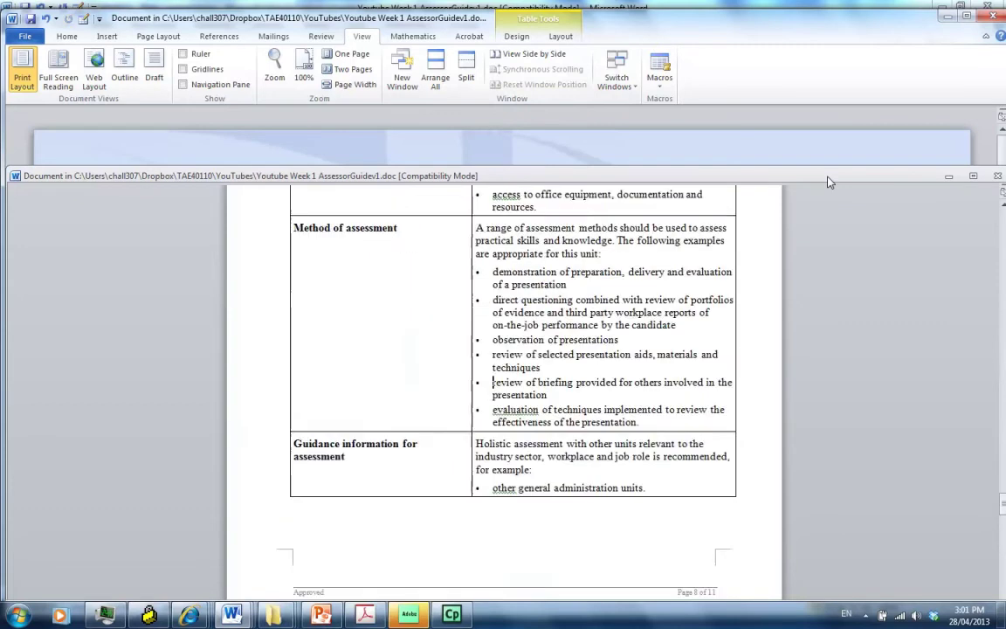
scroll(830, 182, "up", 20)
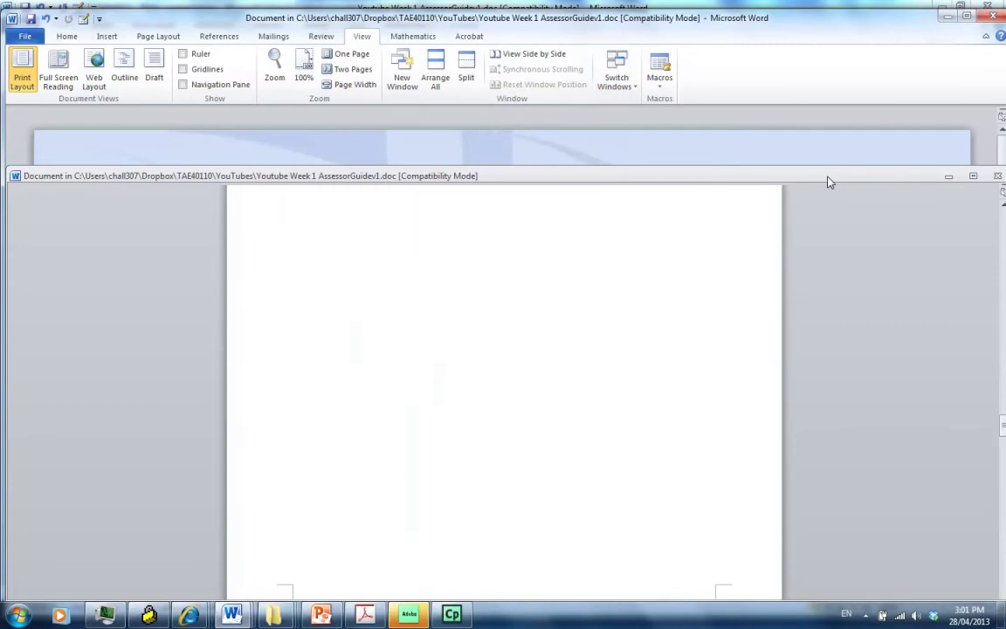
key("Page_Up")
key("Page_Up")
key("Page_Up")
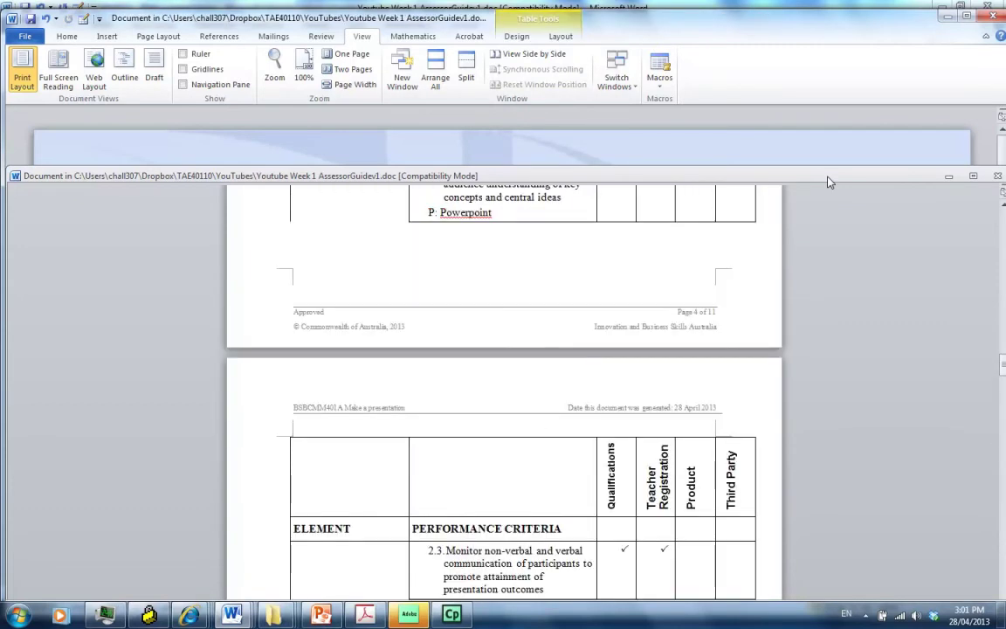
key("Page_Up")
key("Page_Up")
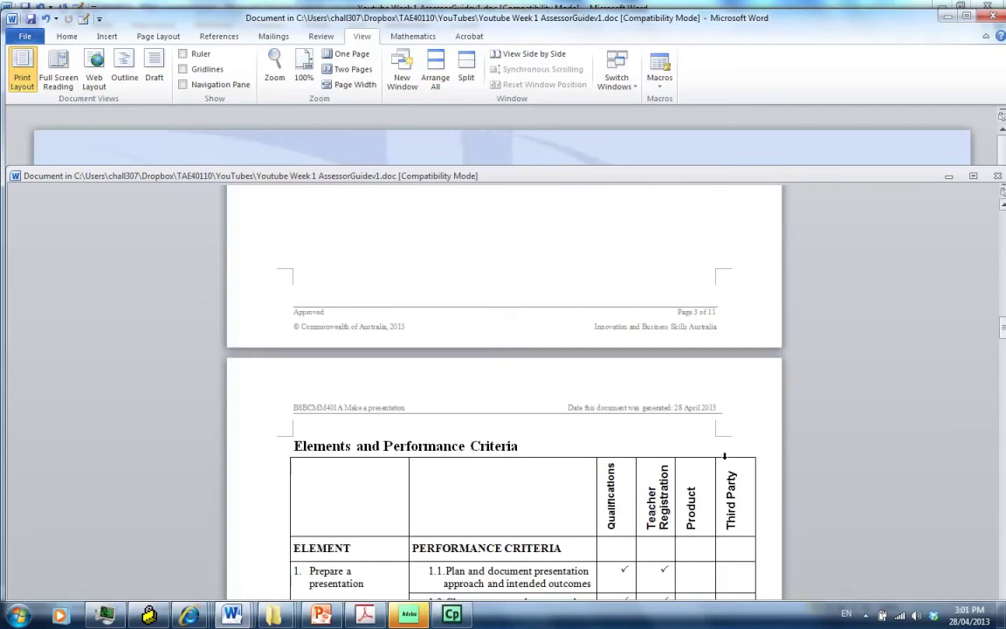
left_click(454, 514)
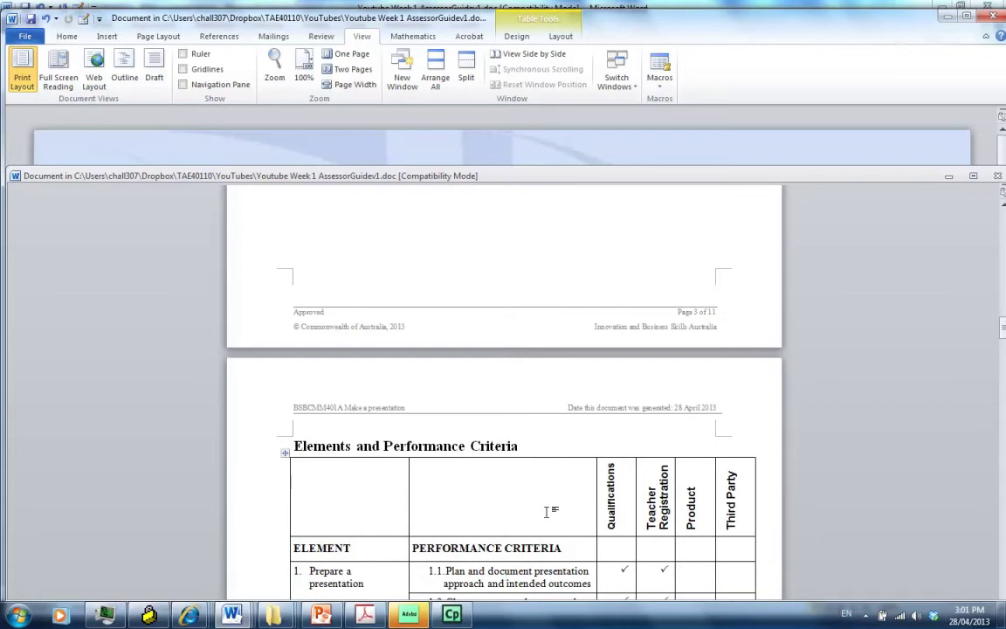
scroll(548, 512, "down", 10)
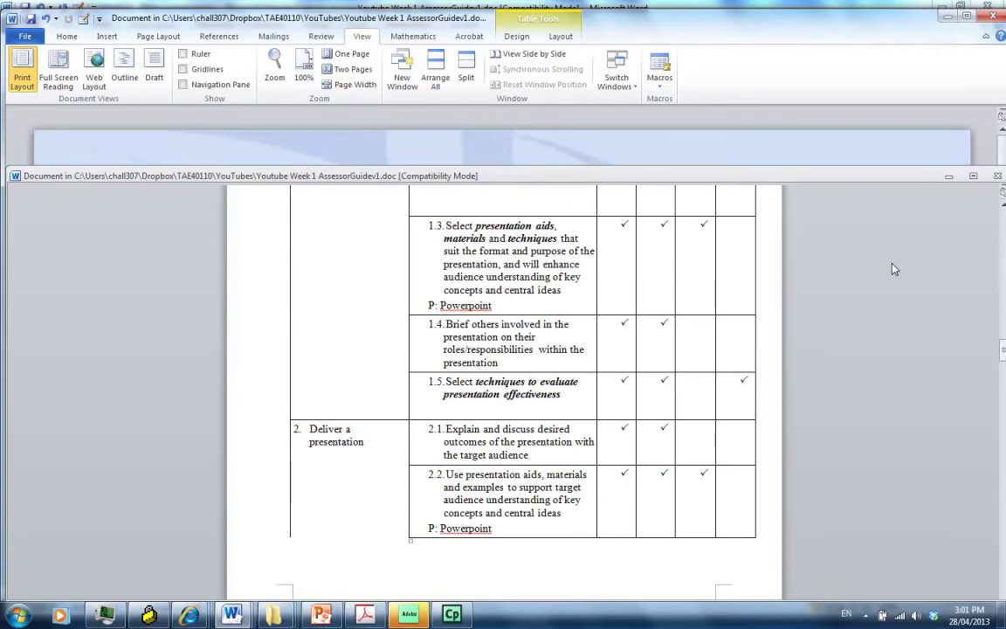
scroll(892, 270, "up", 2)
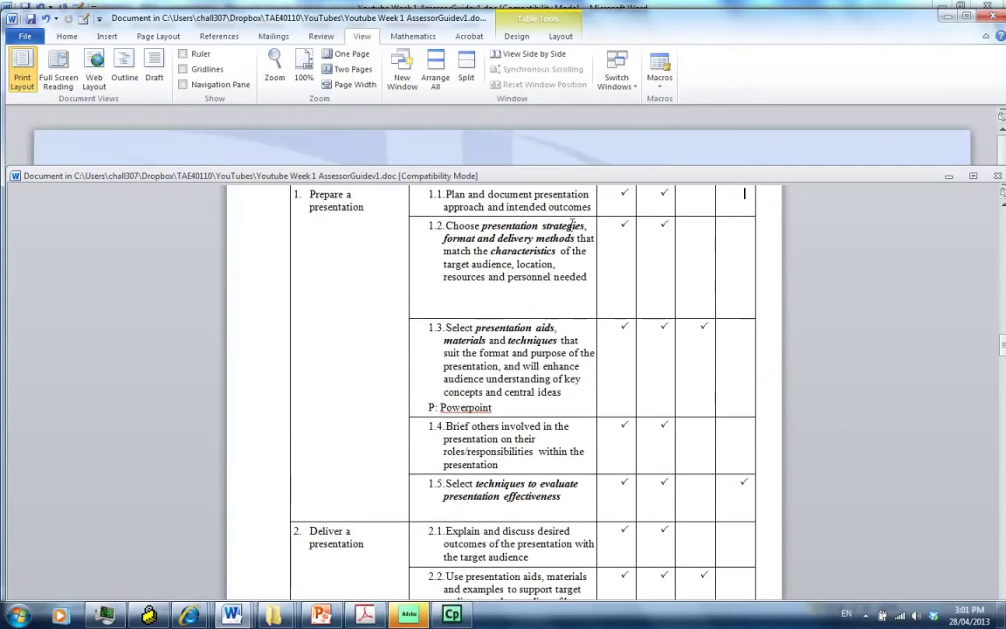
Under criterion 1.2, type 'R:' and paste the presentation strategies list with source formatting
left_click(427, 295)
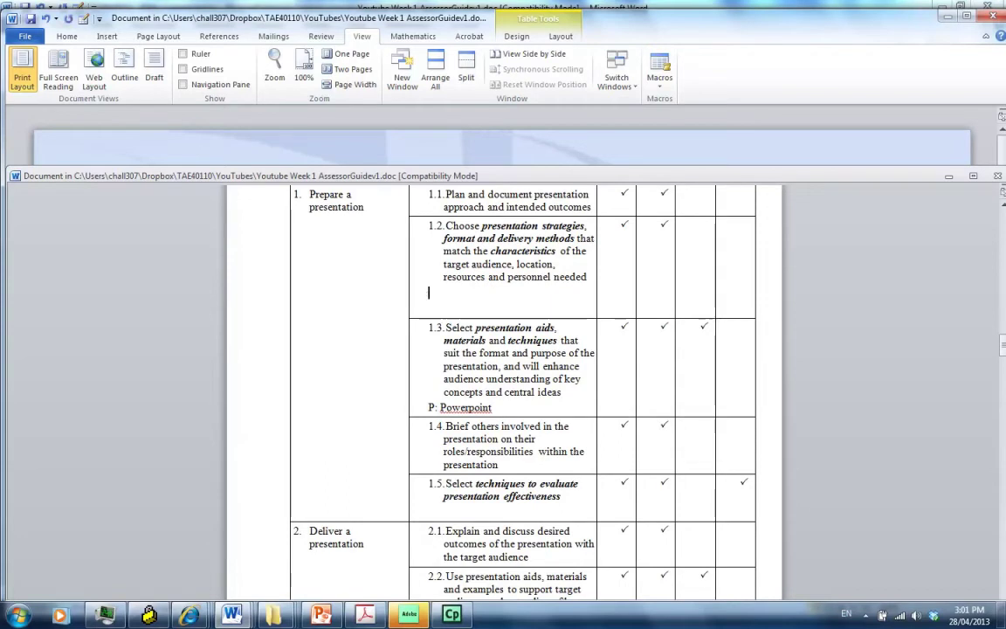
type("R:")
right_click(448, 294)
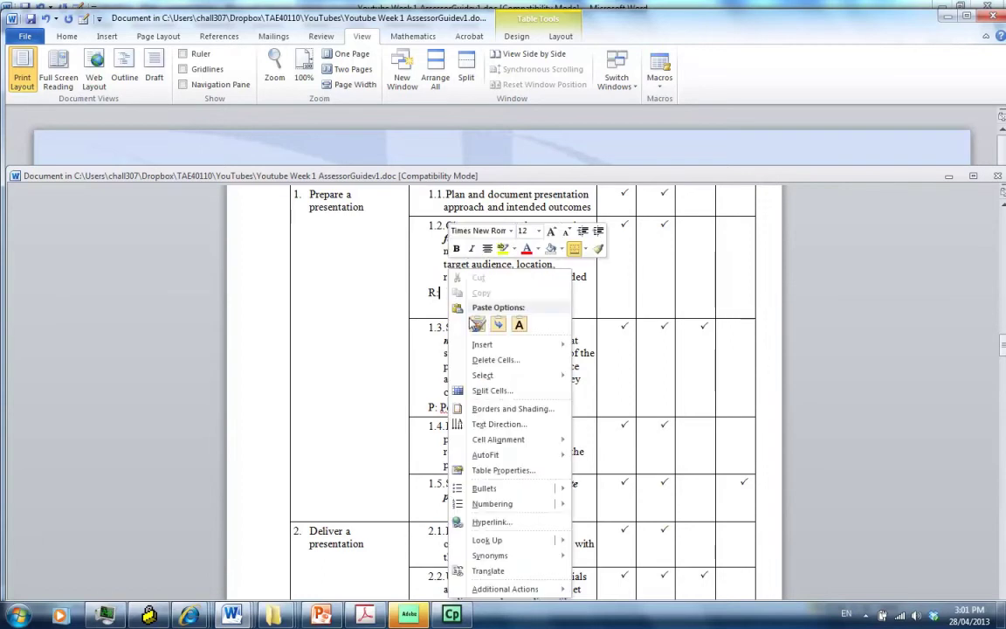
left_click(476, 323)
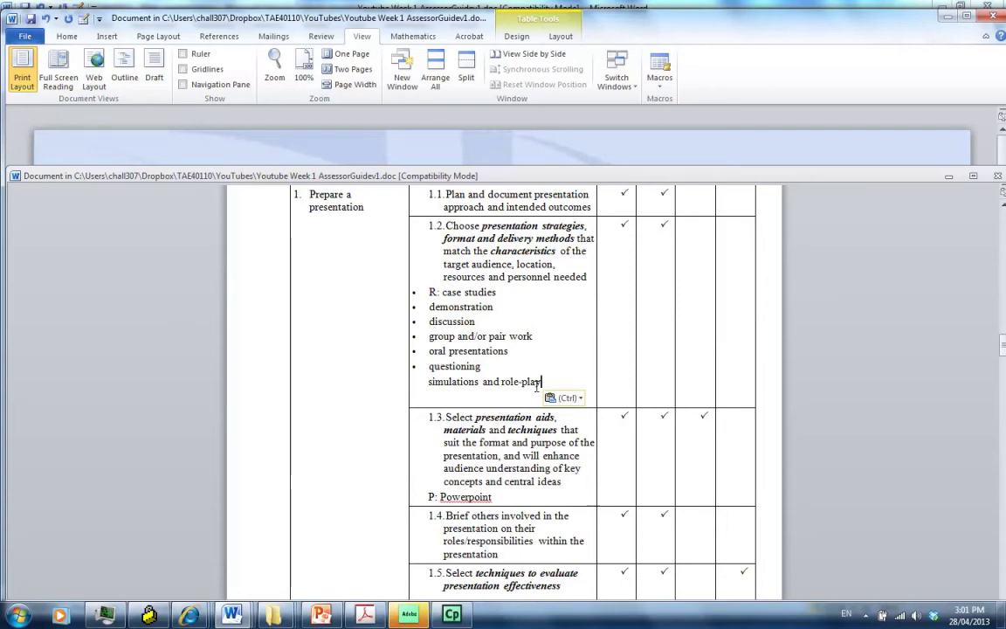
key("Return")
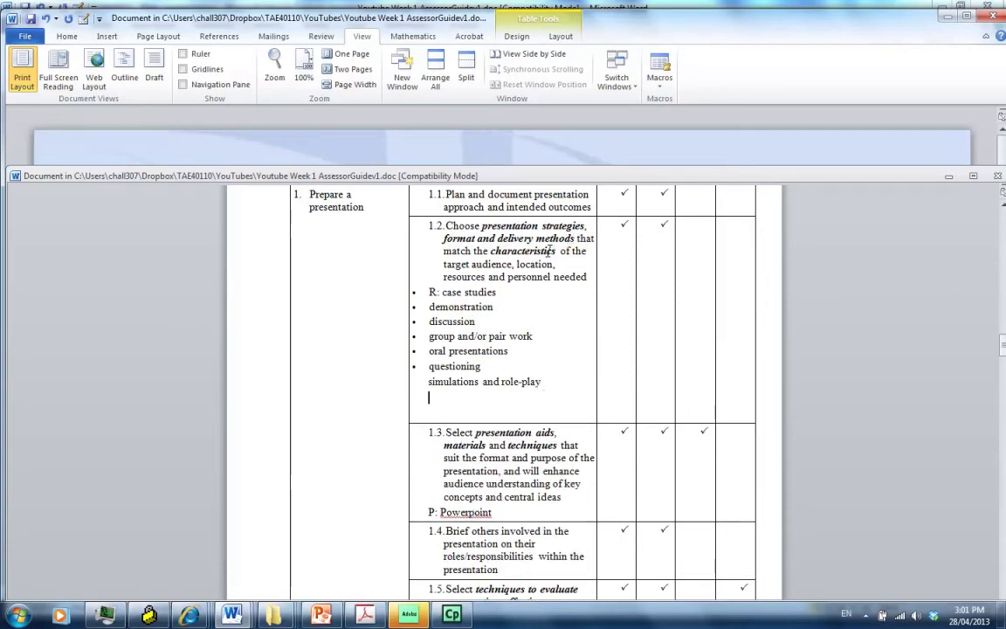
Undo five recent edits, back to the Range Statement change
scroll(552, 251, "down", 15)
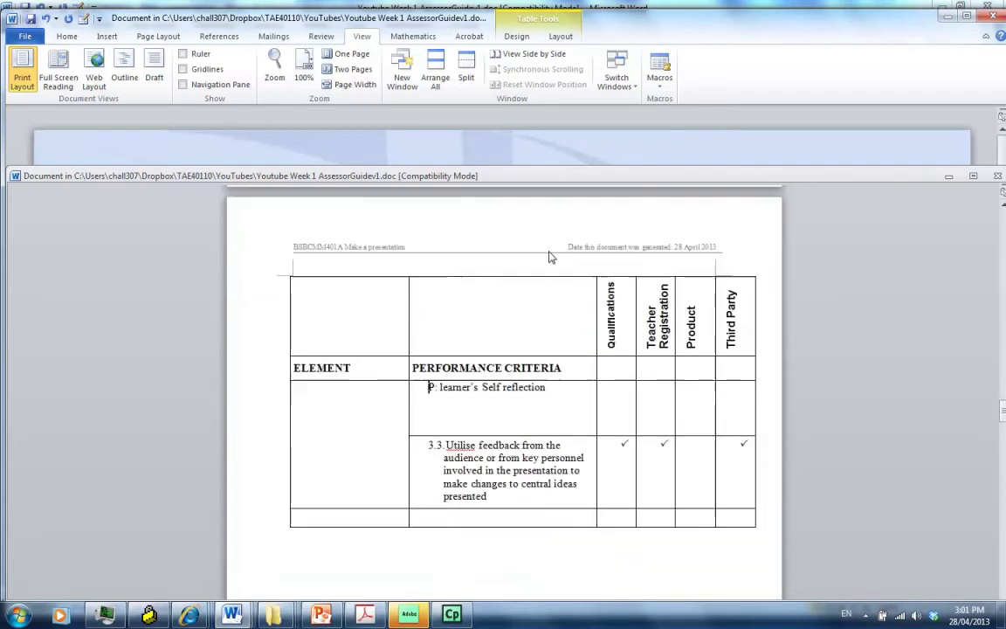
scroll(552, 255, "down", 10)
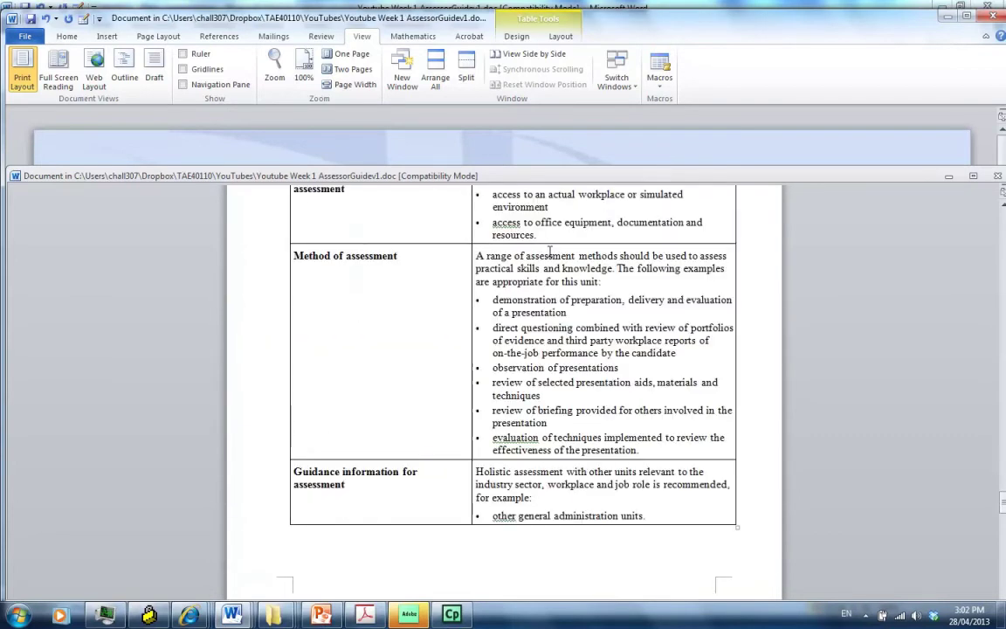
left_click(394, 256)
left_click(46, 18)
left_click(46, 18)
key("ctrl+z")
key("ctrl+z")
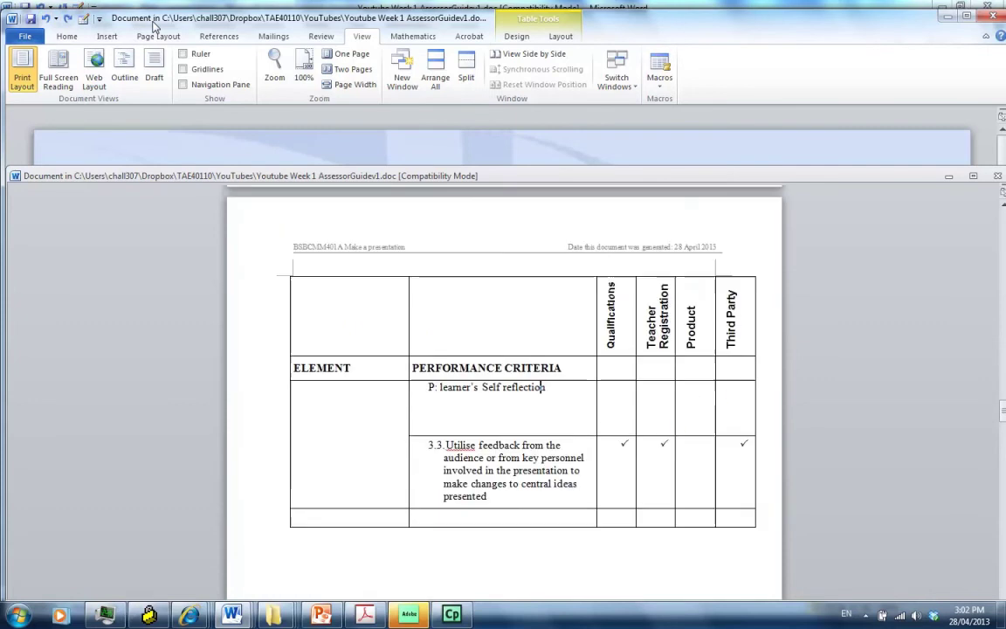
key("ctrl+z")
key("ctrl+z")
key("ctrl+z")
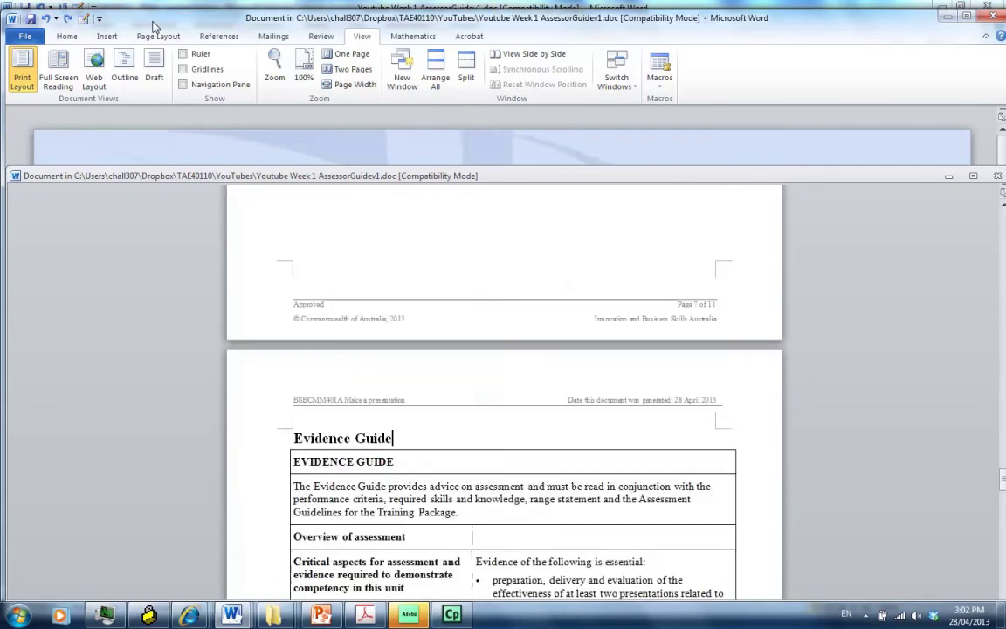
key("ctrl+z")
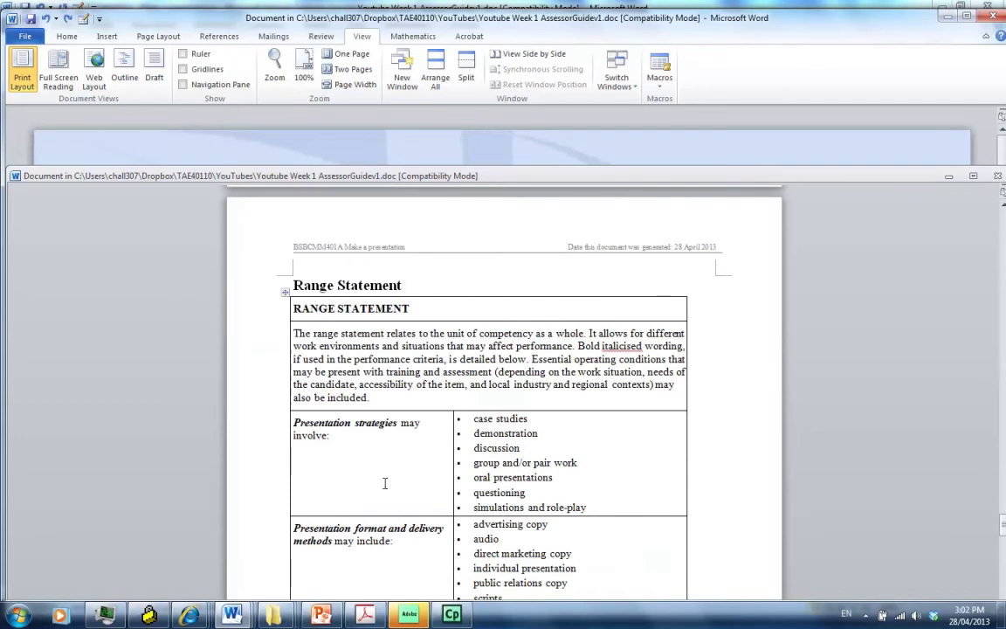
Copy the format and delivery methods list from the Range Statement
left_click_drag(474, 525, 493, 599)
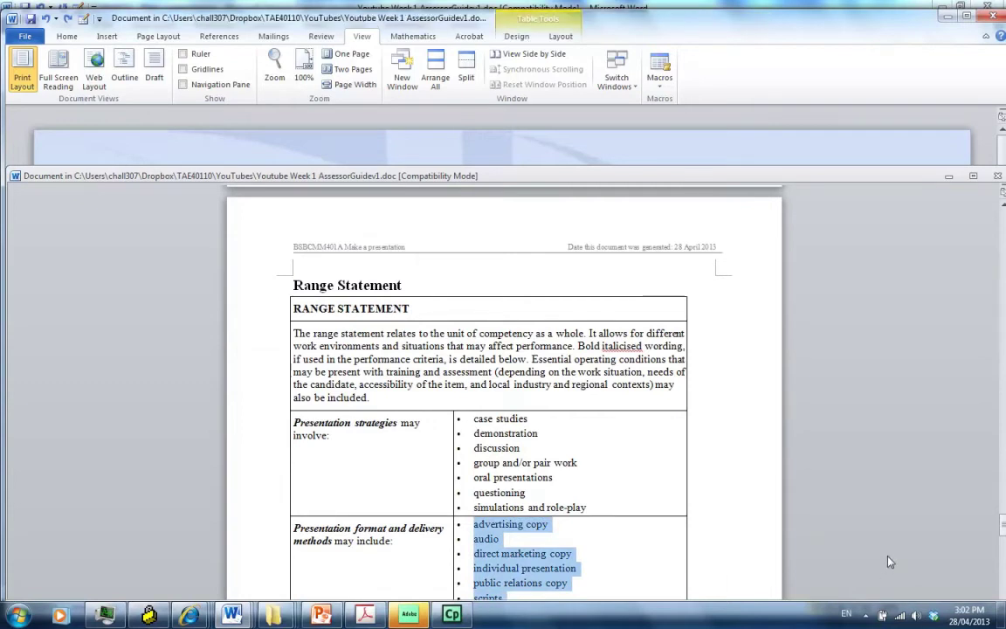
scroll(498, 568, "down", 3)
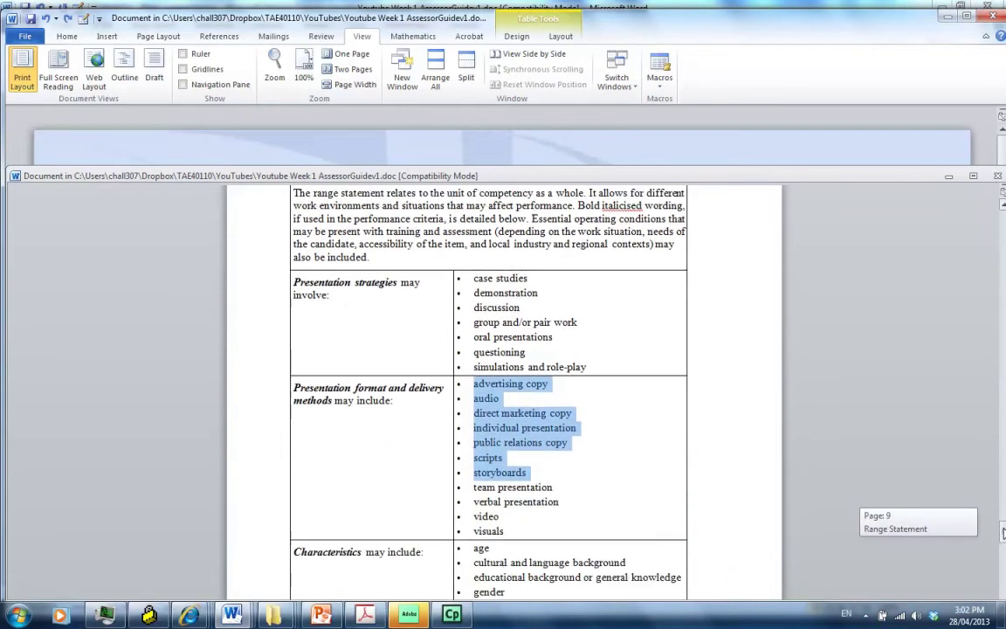
left_click_drag(504, 532, 478, 388)
right_click(478, 388)
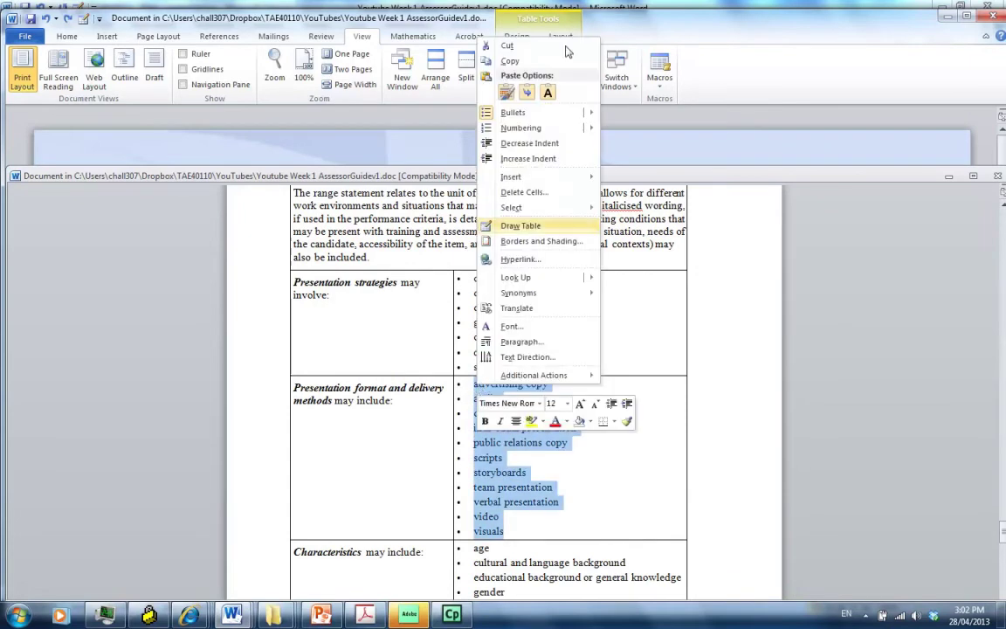
left_click(510, 61)
Add a second 'R:' below simulations and role-play, paste the delivery methods list, and add lines after visuals
key("Page_Down")
key("Page_Down")
key("Page_Down")
key("Page_Down")
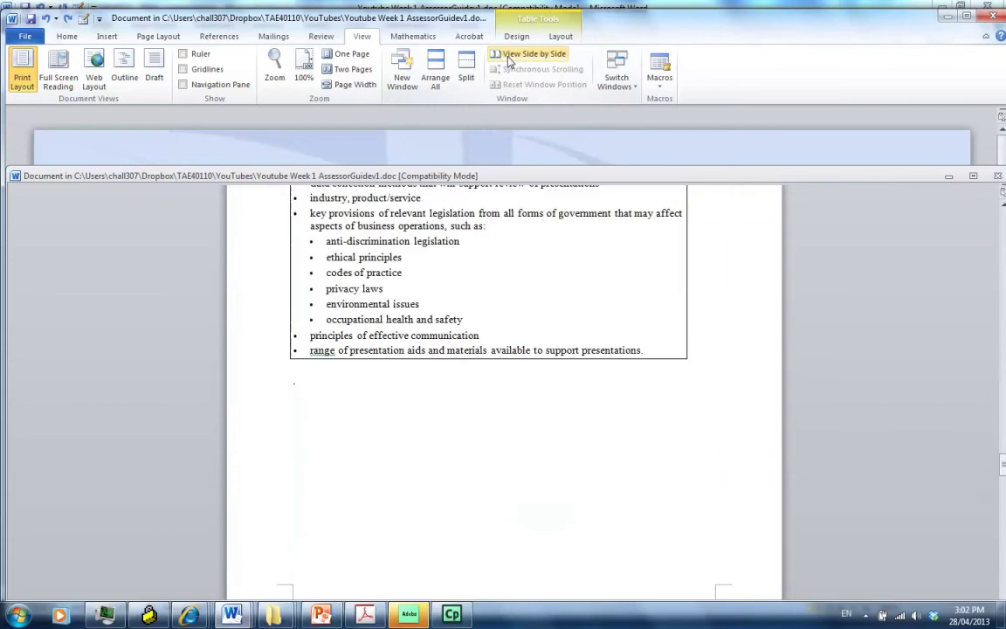
key("Page_Up")
key("Page_Up")
key("Page_Up")
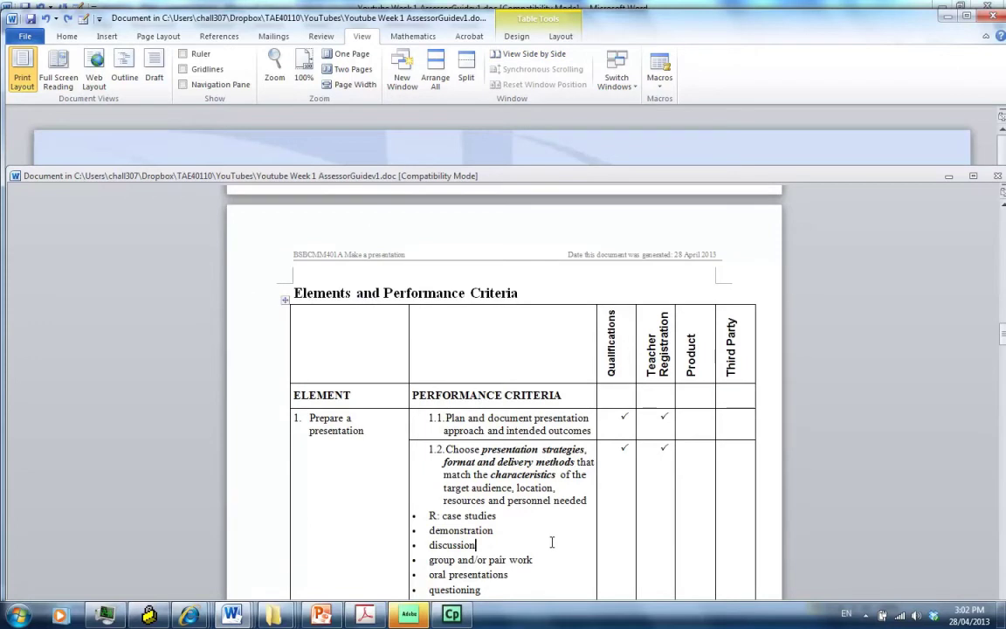
scroll(552, 543, "down", 2)
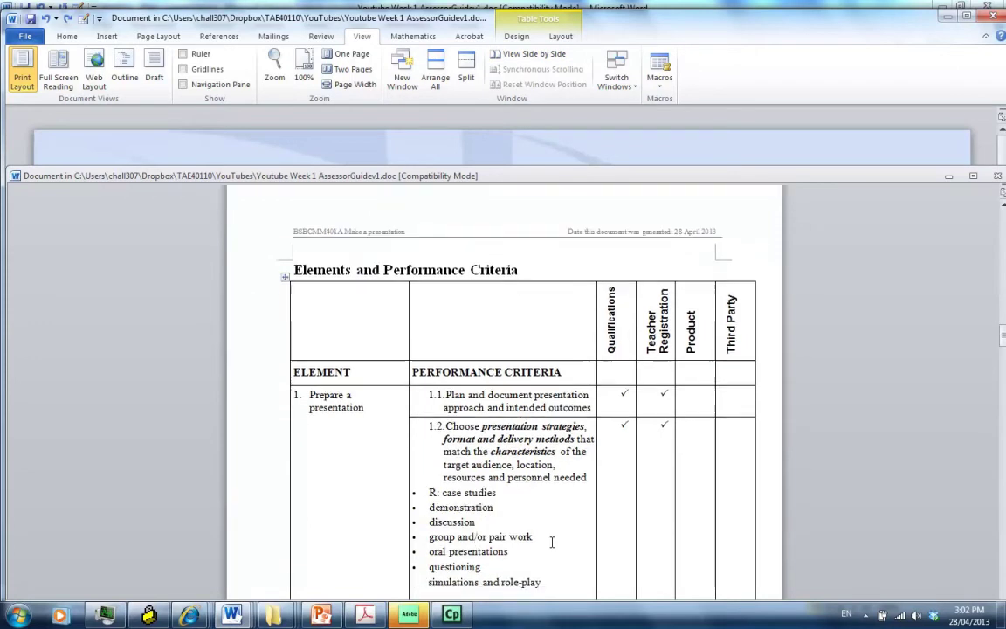
left_click(430, 550)
type("R")
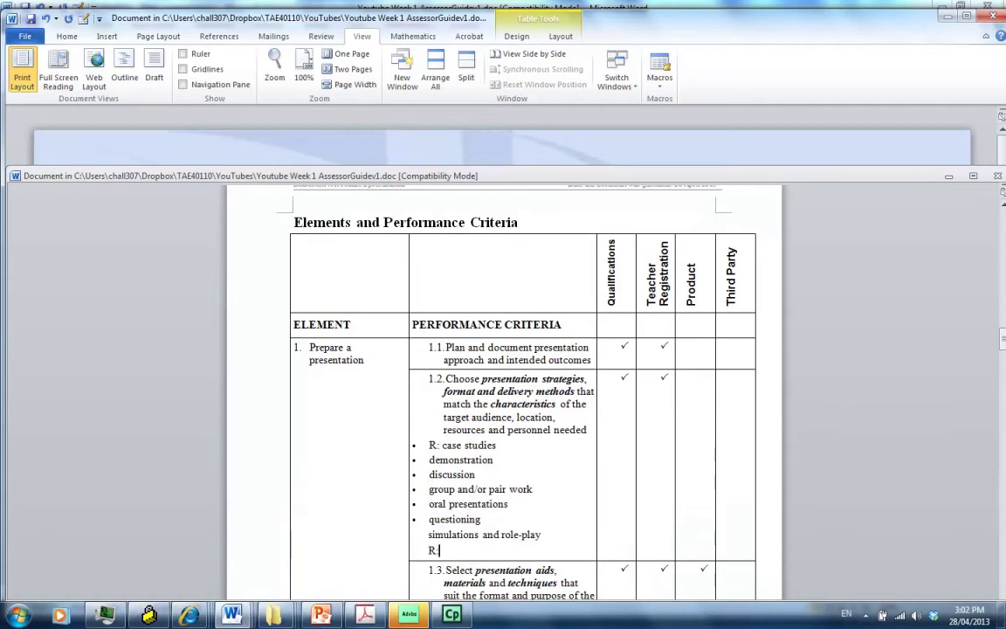
type(":")
key("Return")
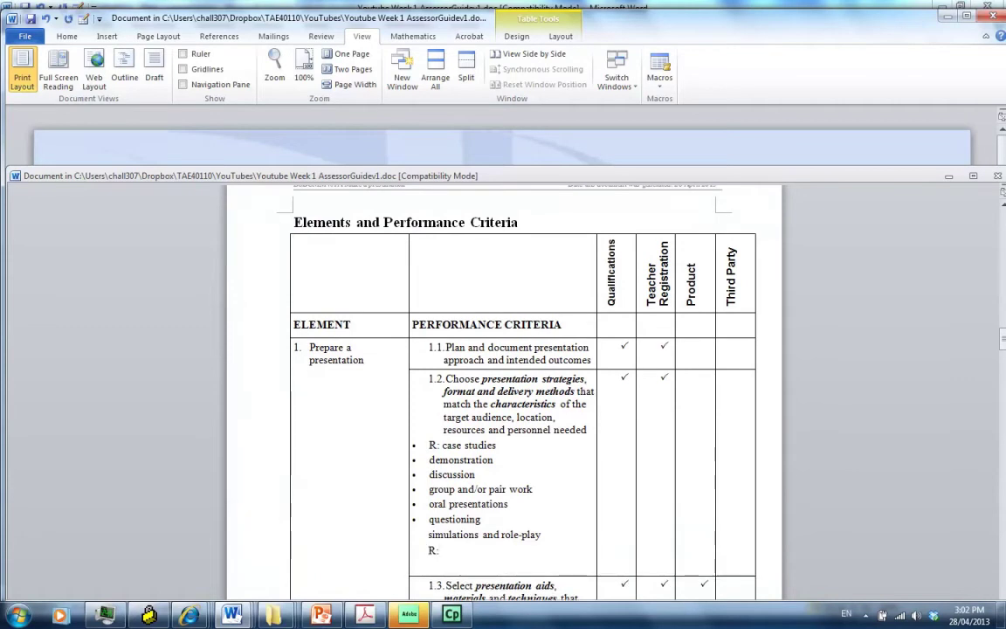
right_click(430, 565)
left_click(463, 287)
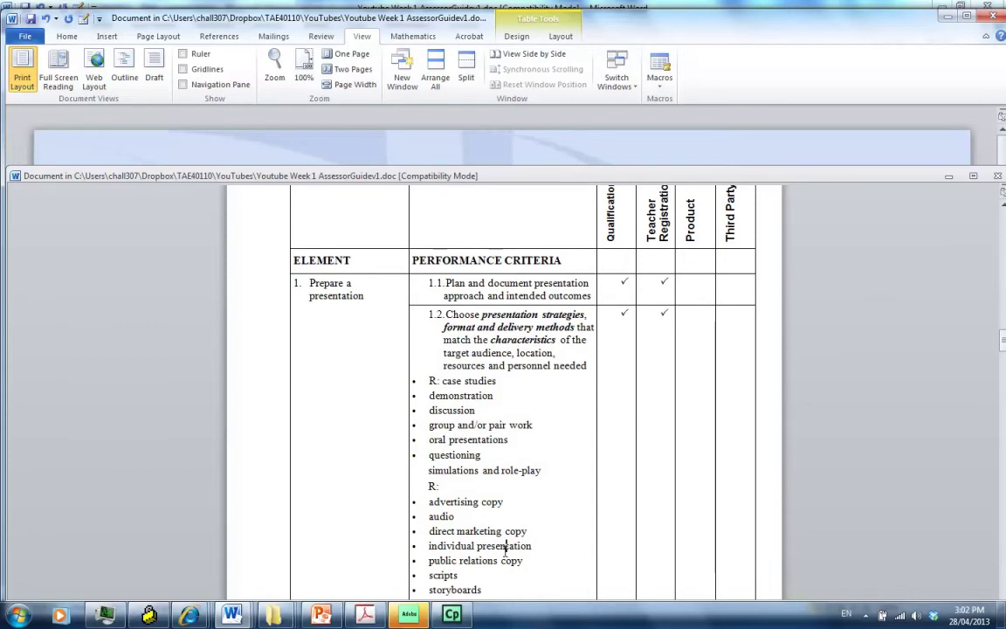
scroll(504, 549, "down", 2)
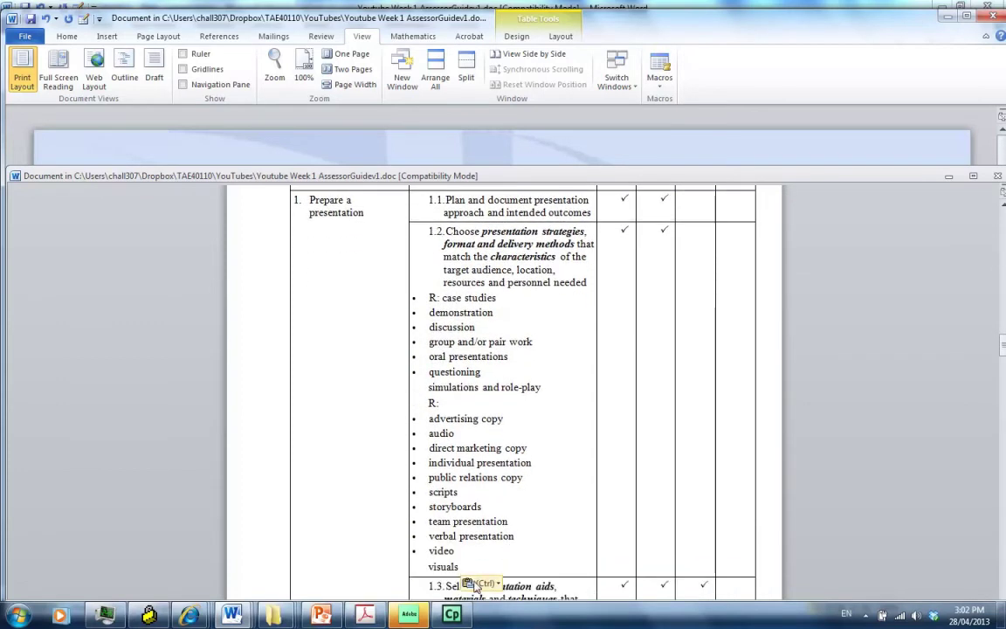
left_click(470, 567)
key("Return")
key("Return")
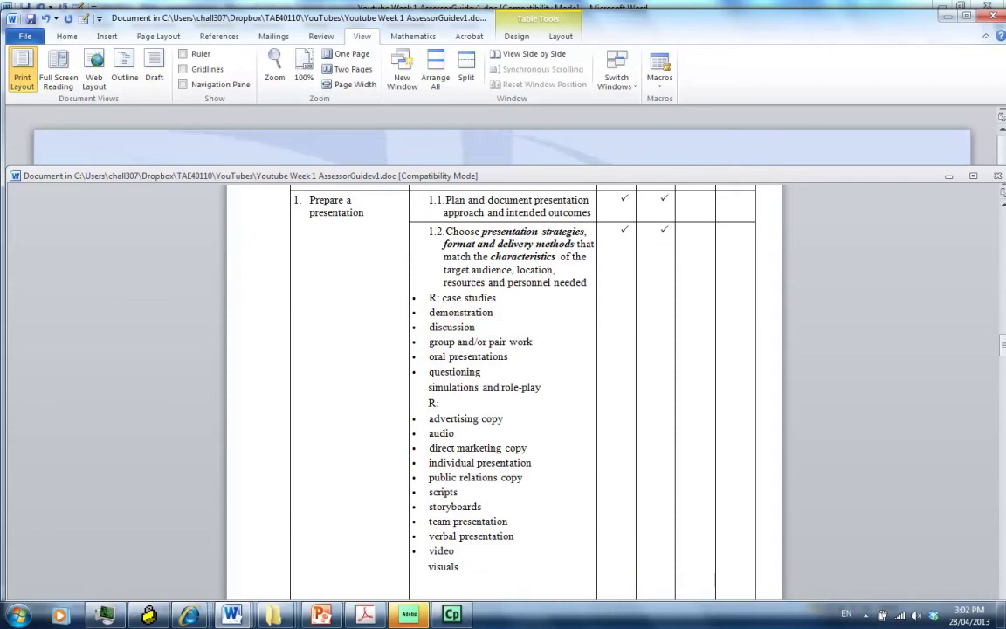
Type R on the new line, then select the Range Statement's Characteristics list from age to previous experience
type("R")
scroll(472, 566, "down", 20)
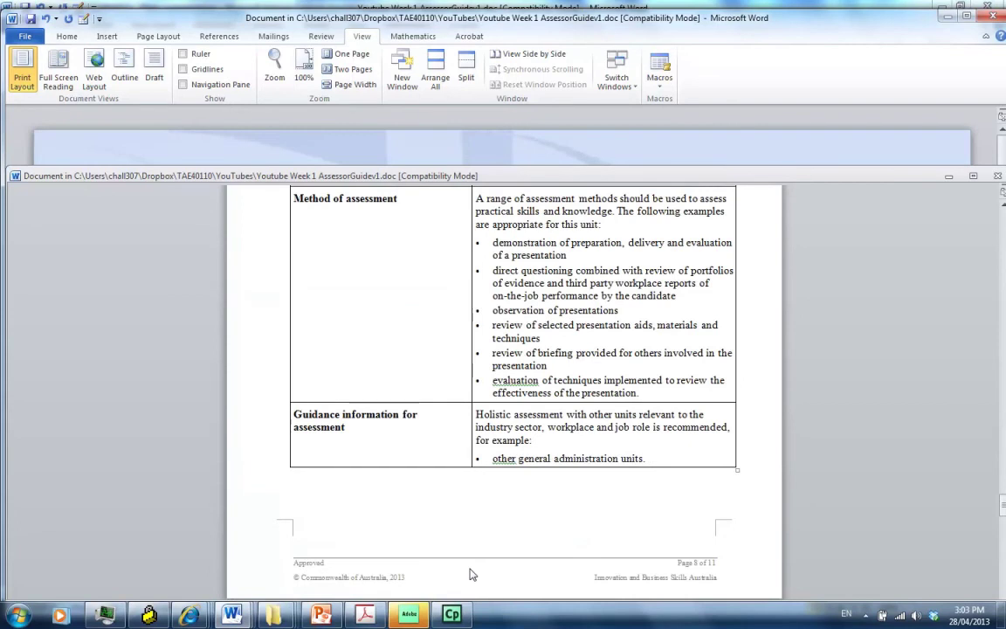
scroll(472, 572, "down", 15)
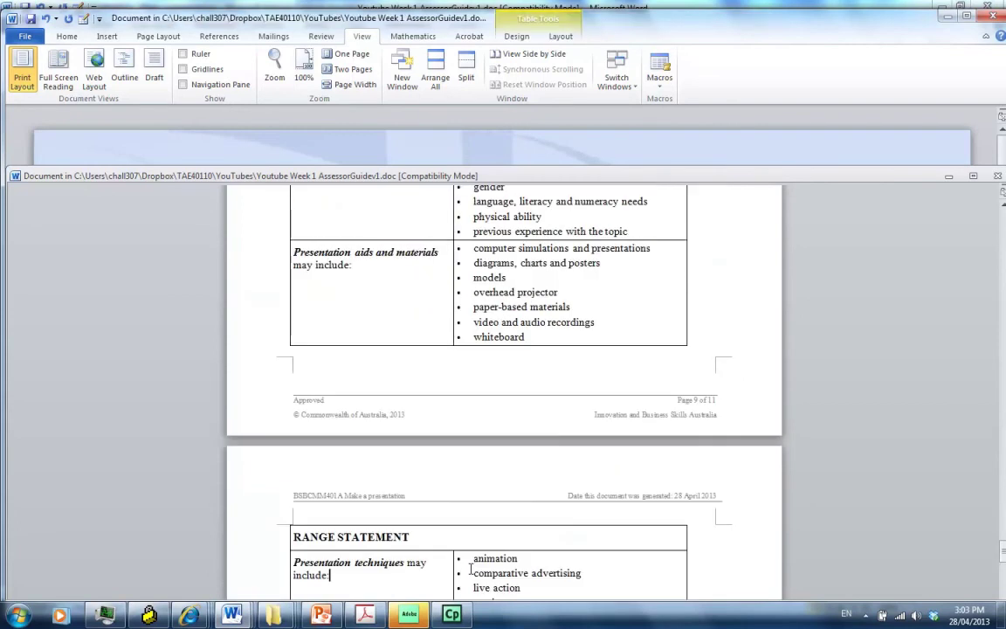
scroll(470, 569, "up", 5)
left_click(351, 493)
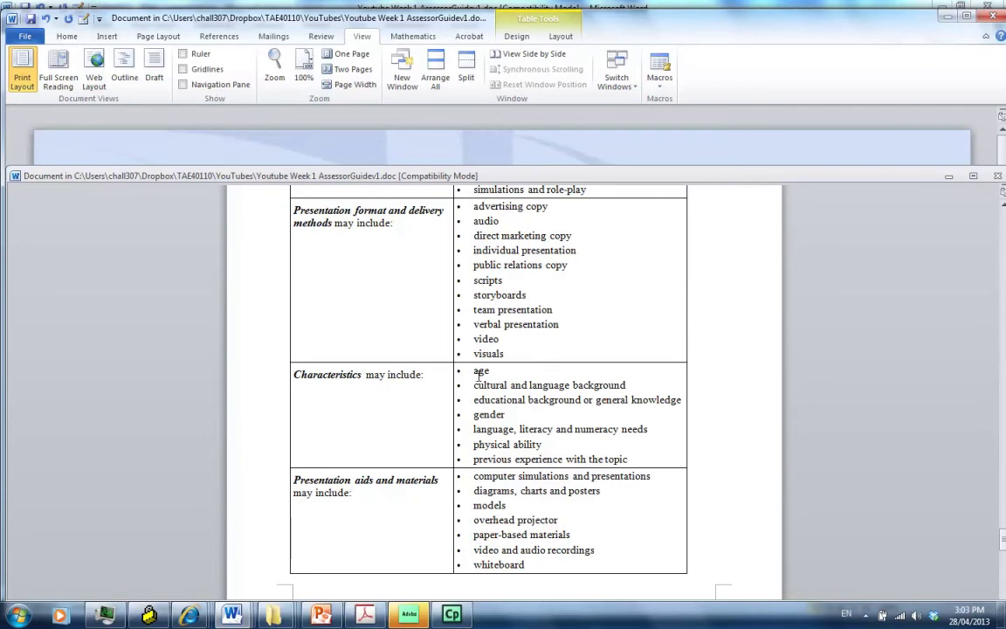
left_click_drag(472, 370, 644, 462)
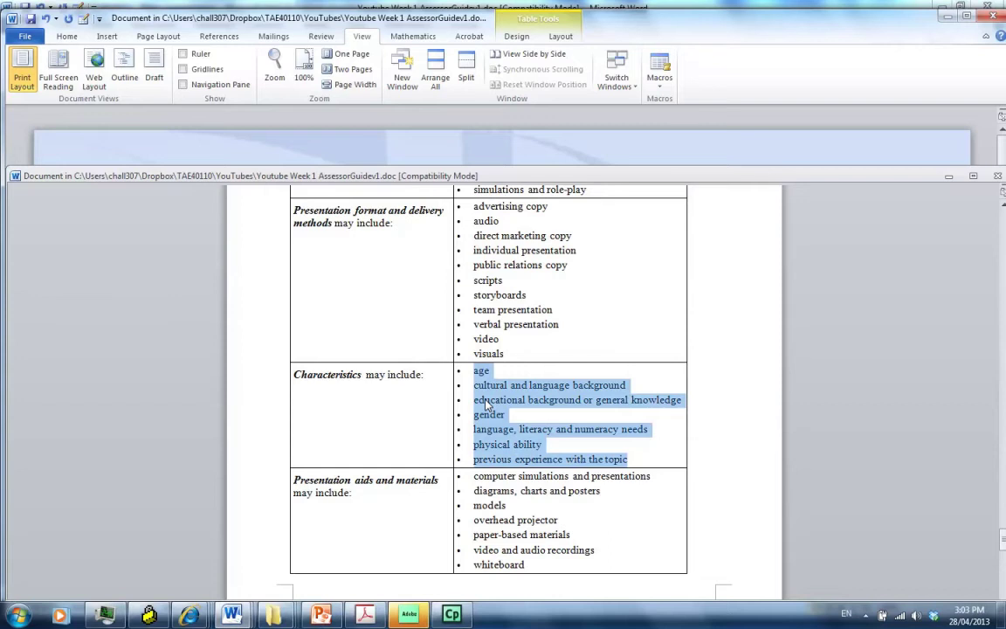
Copy the Characteristics list and paste it with its bullets on a new line above P: Powerpoint
right_click(488, 404)
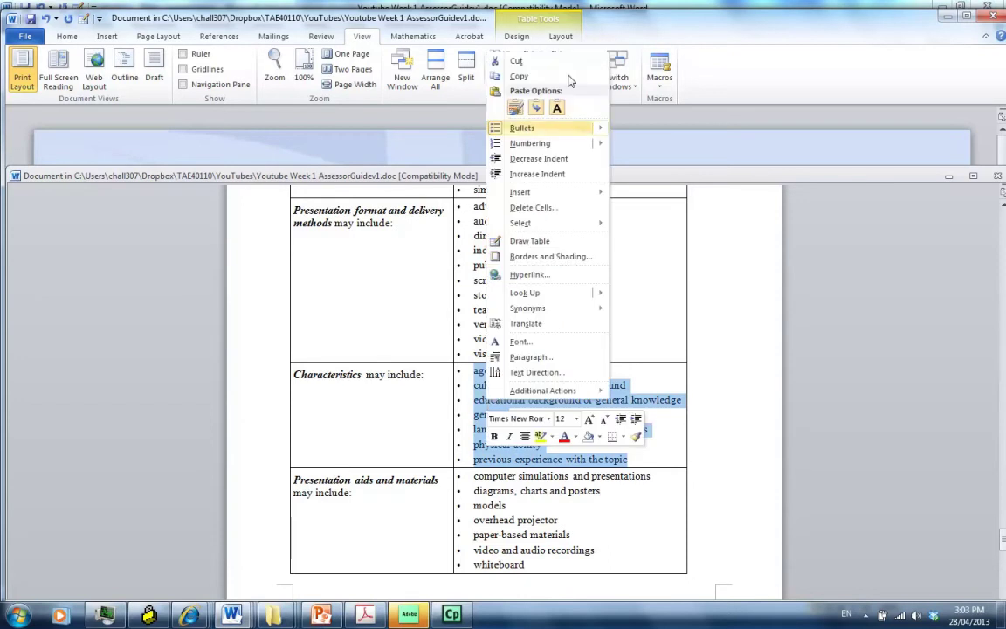
left_click(521, 77)
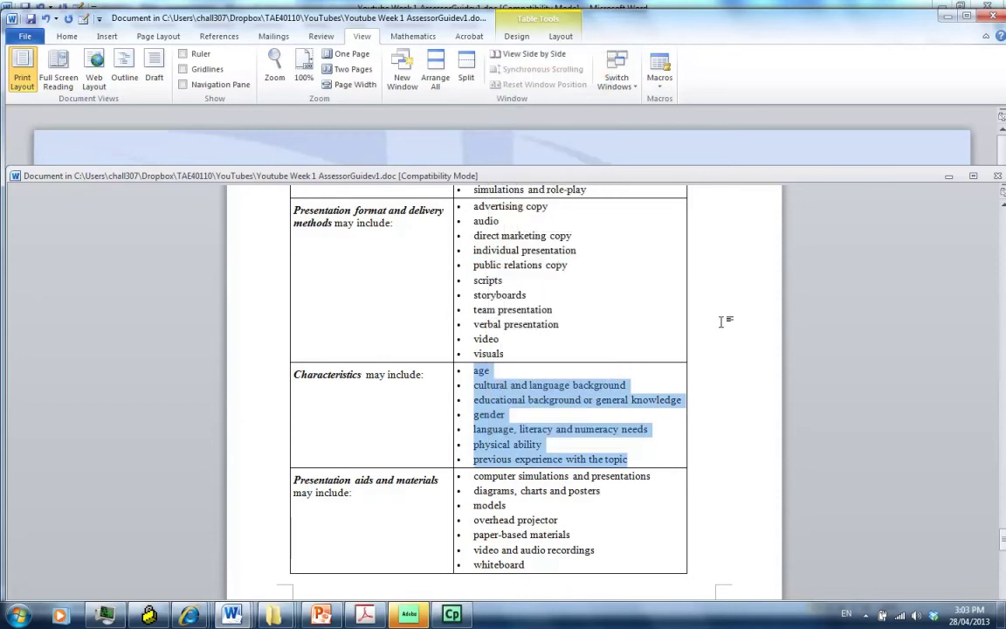
key("Page_Up")
key("Page_Up")
key("Page_Up")
key("Page_Up")
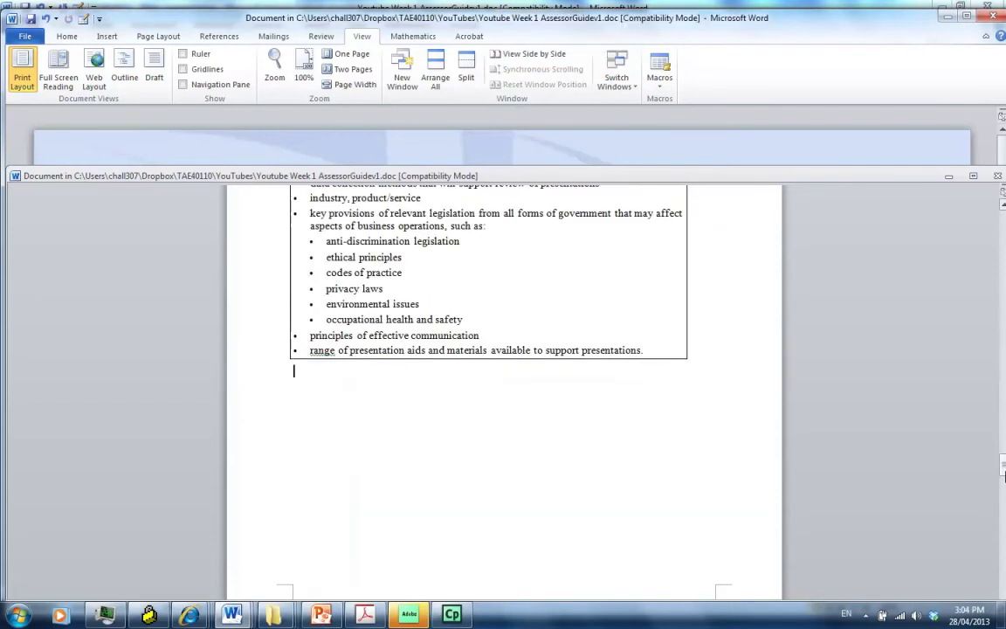
key("Page_Up")
key("Page_Up")
key("Page_Up")
key("Page_Up")
key("Page_Up")
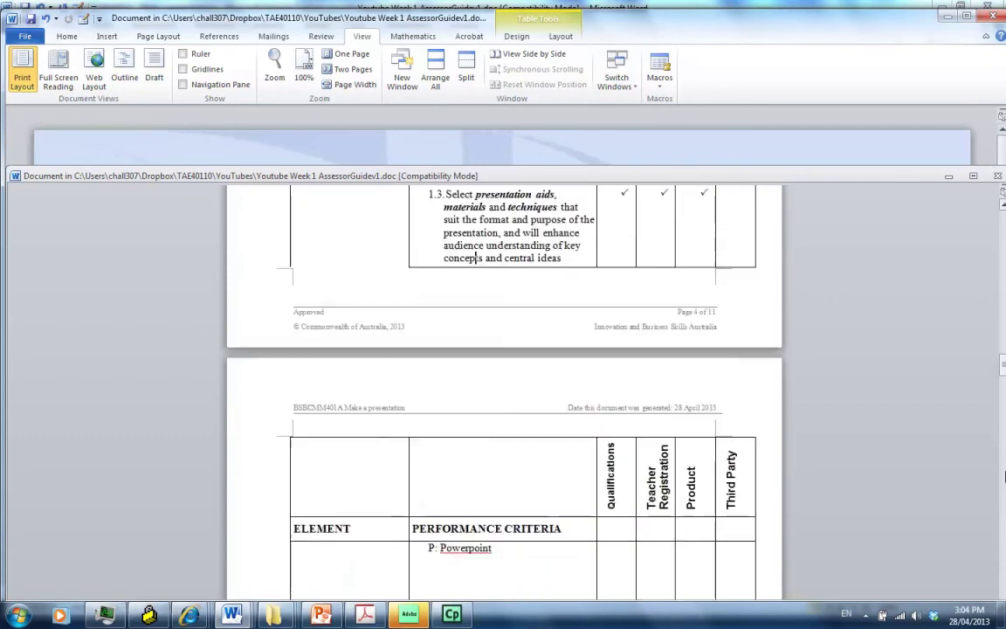
key("Page_Up")
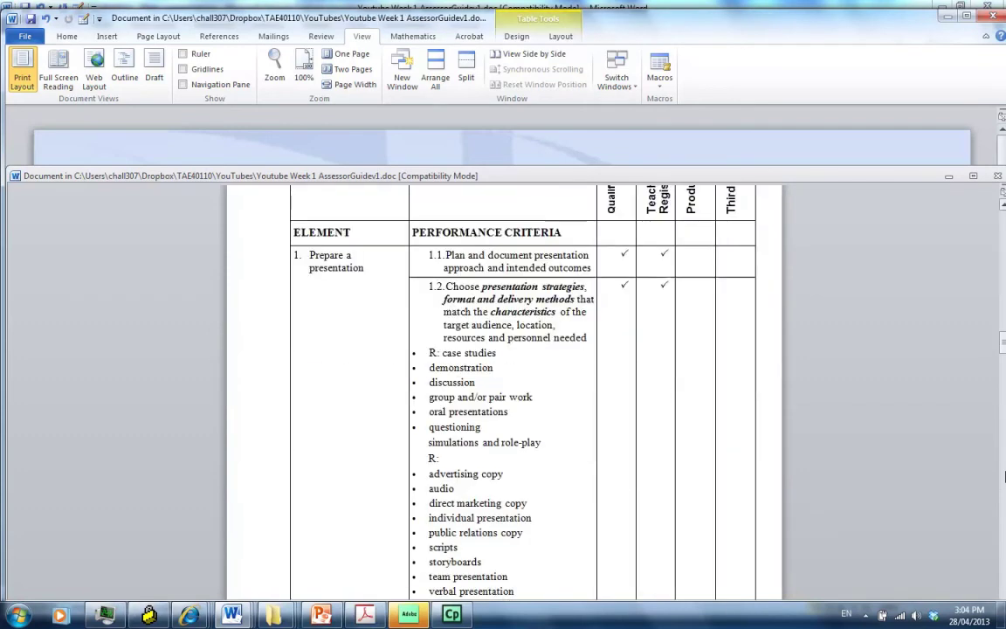
key("Page_Down")
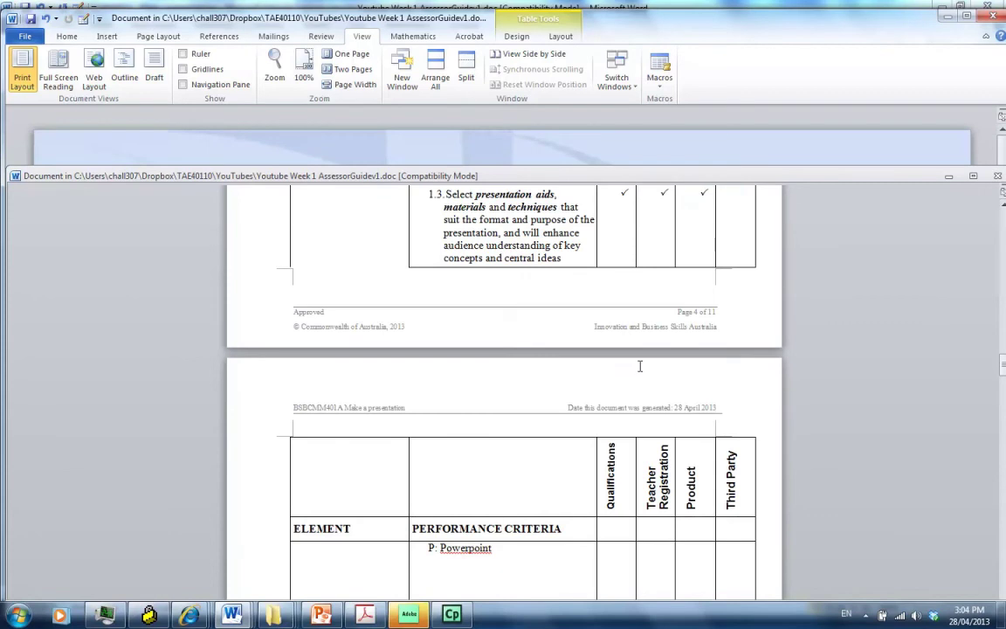
key("Return")
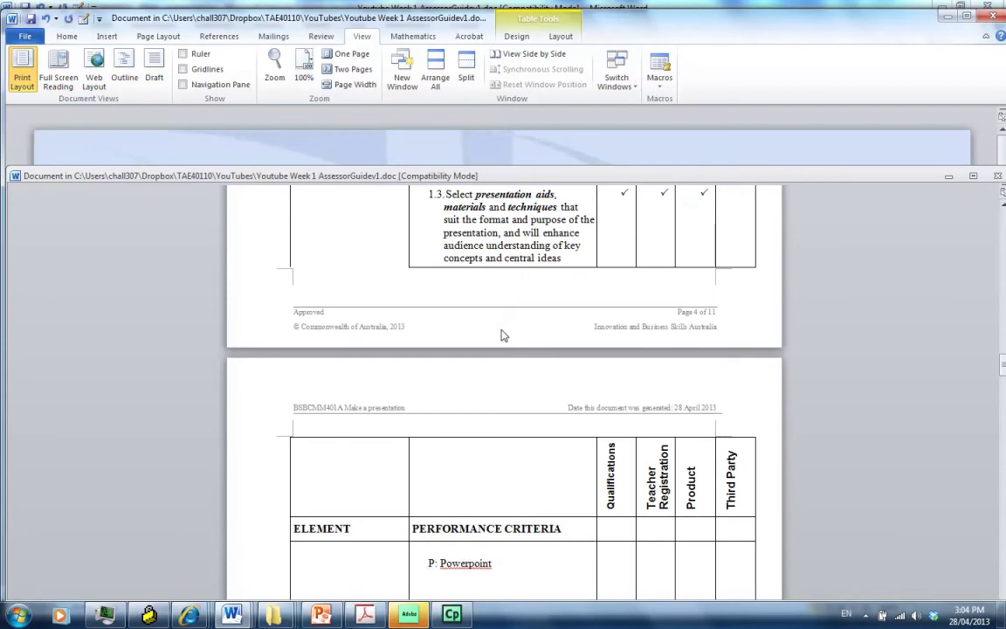
right_click(428, 548)
left_click(458, 278)
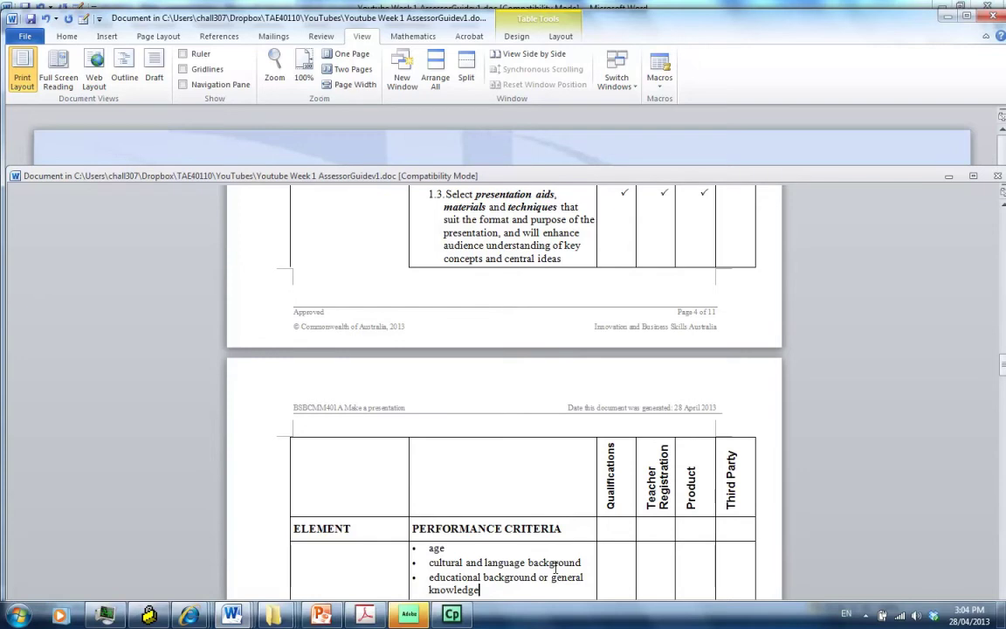
Insert a blank line separating the pasted list from P: Powerpoint
scroll(556, 566, "down", 1)
scroll(556, 568, "down", 4)
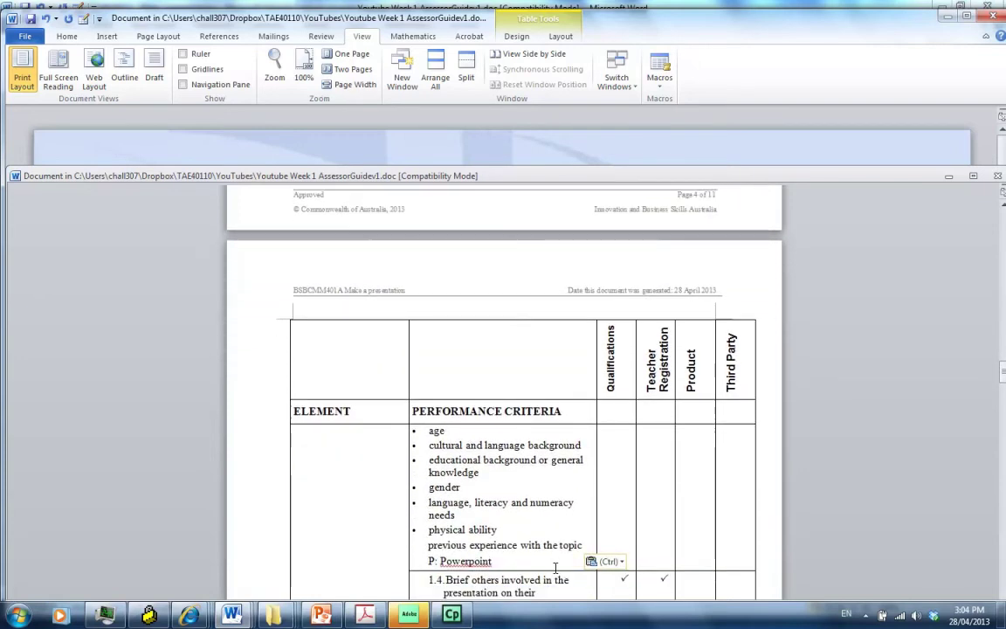
left_click(430, 562)
key("Return")
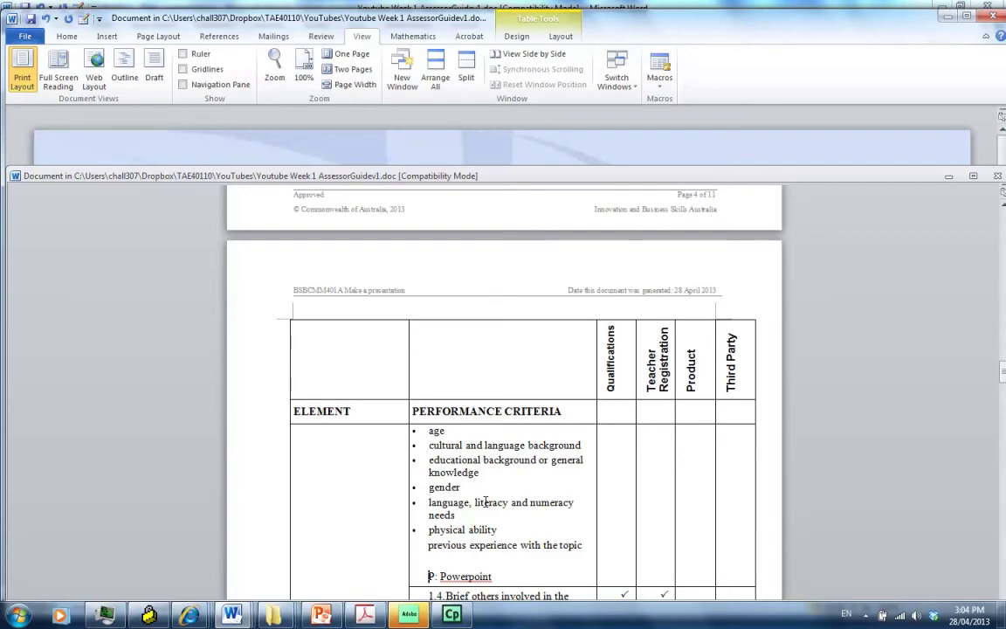
scroll(484, 502, "up", 8)
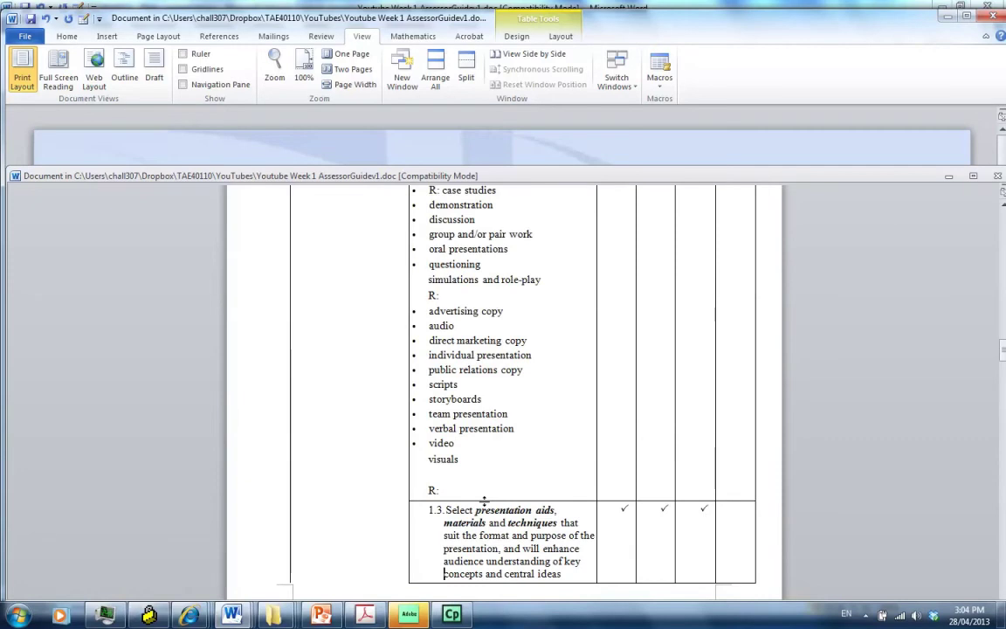
scroll(485, 502, "down", 8)
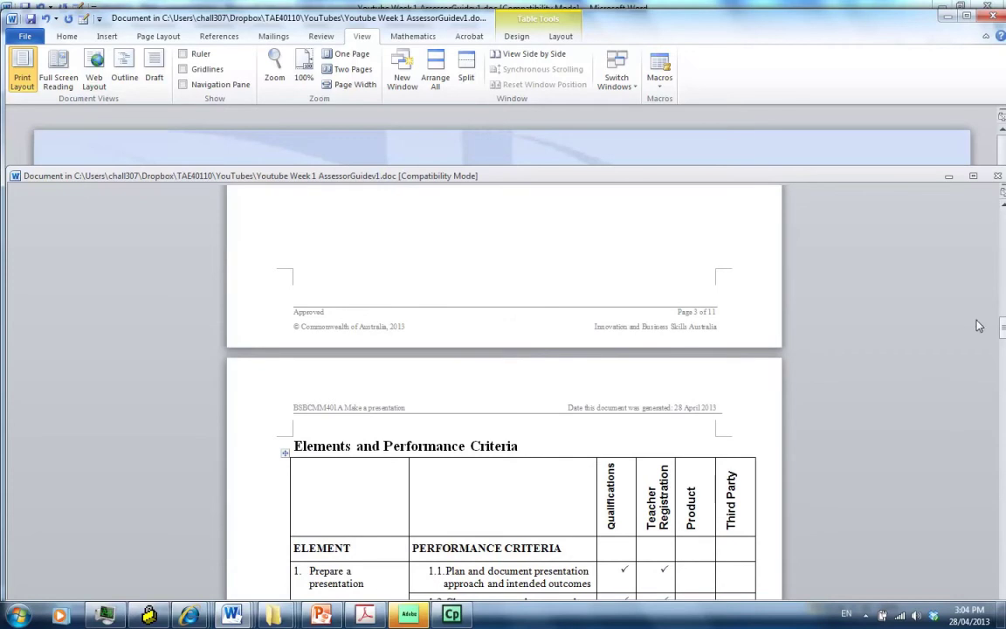
left_click_drag(1002, 332, 1003, 350)
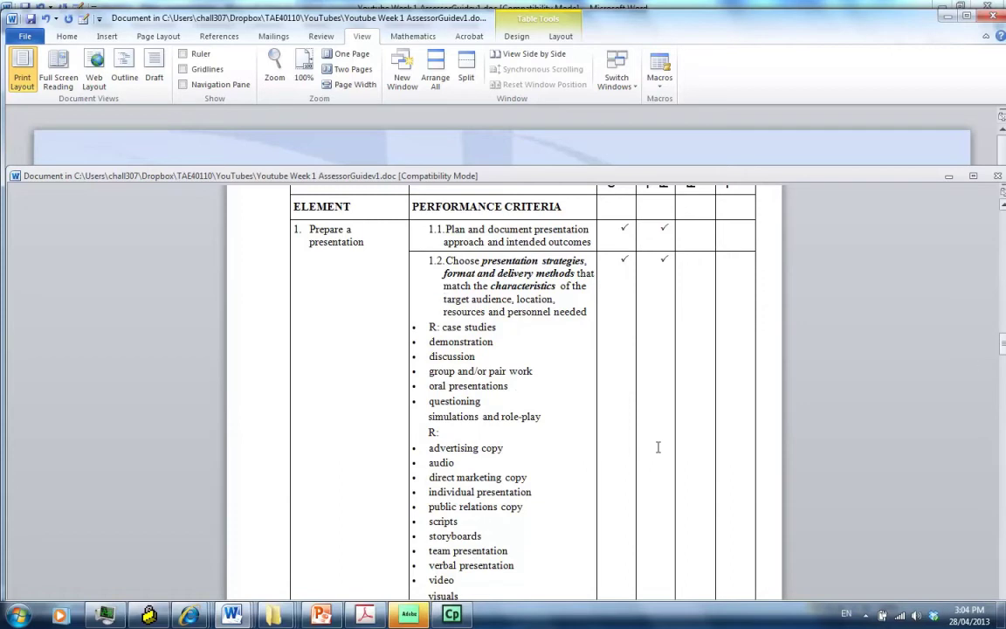
scroll(494, 564, "down", 10)
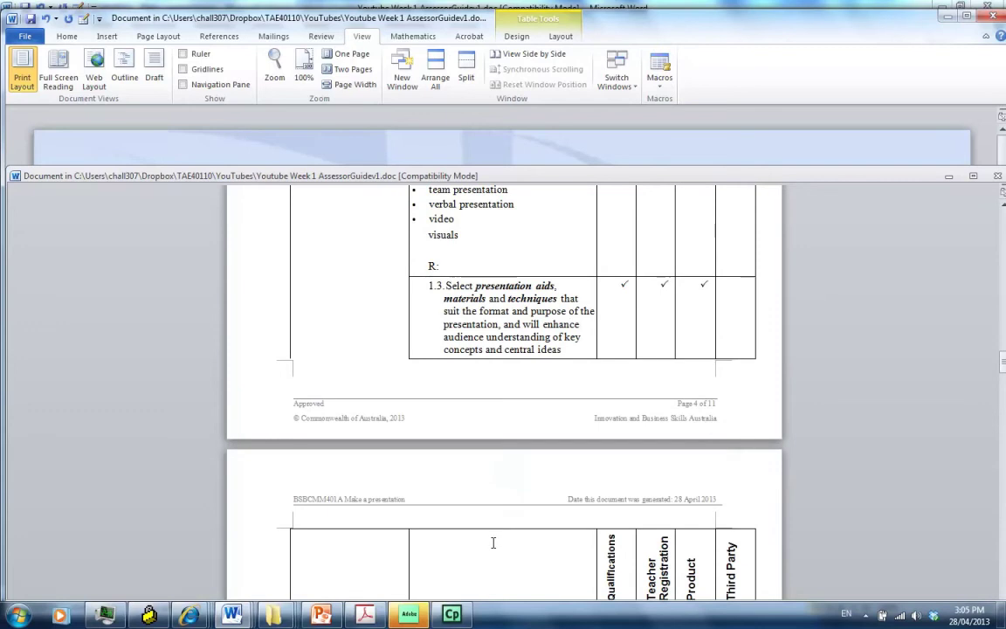
Paste the Characteristics list, keeping source formatting, right after the last 'R:' in criterion 1.2
left_click(457, 262)
right_click(457, 263)
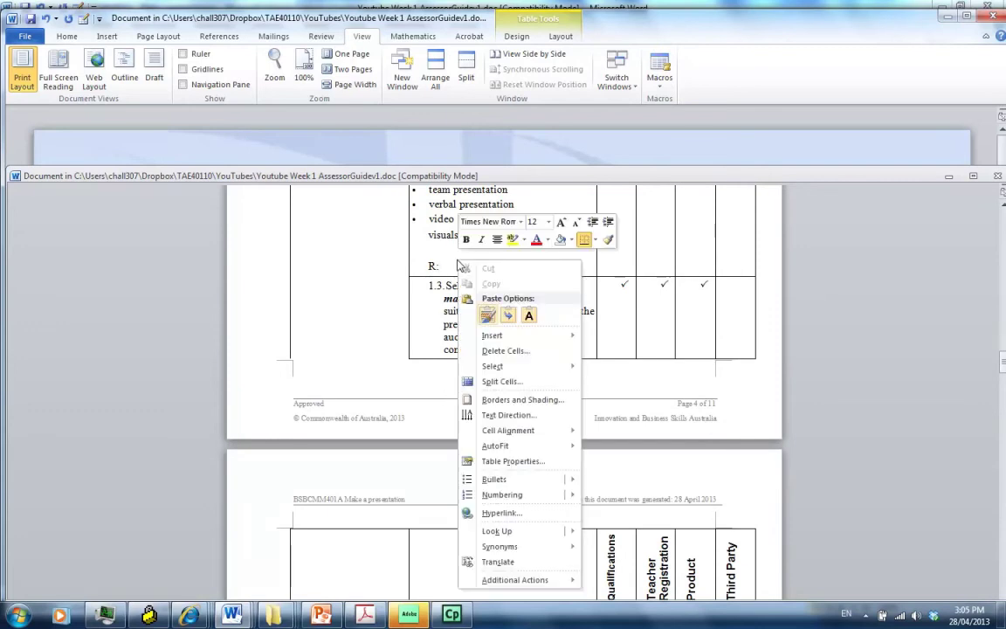
left_click(487, 316)
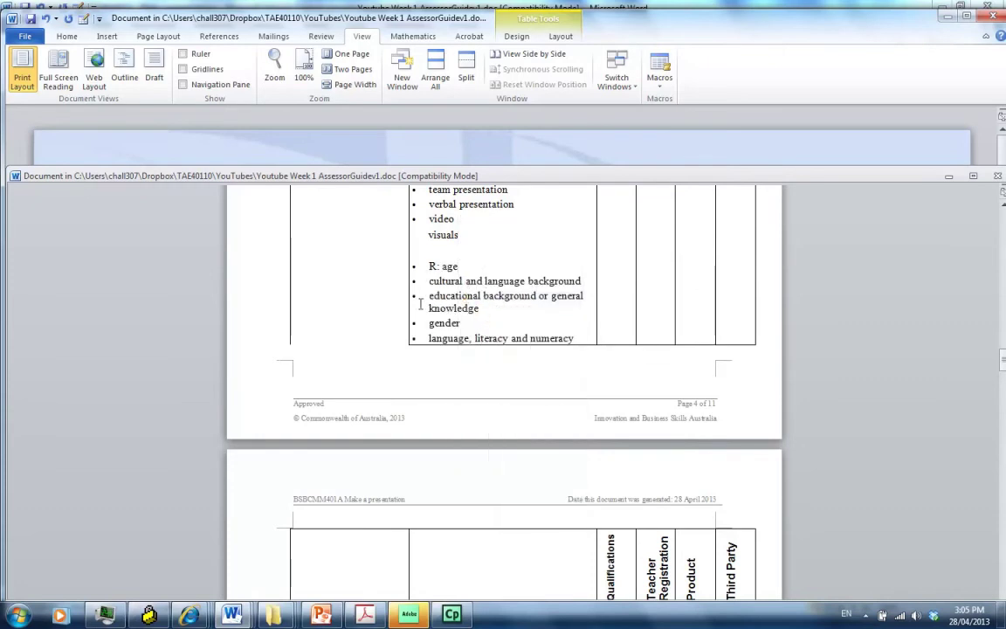
scroll(503, 308, "up", 8)
scroll(503, 308, "down", 12)
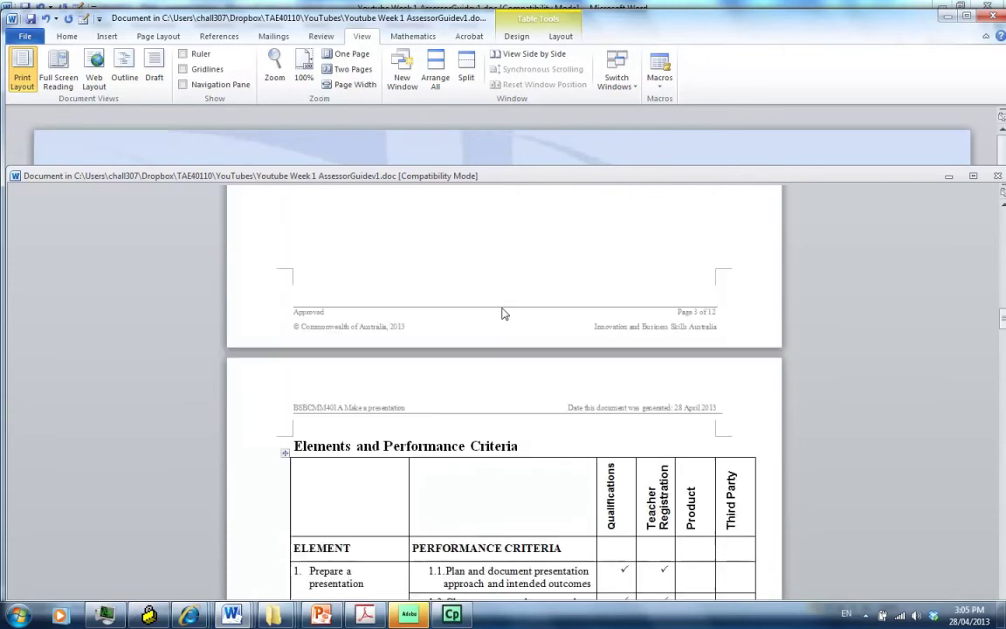
scroll(503, 308, "down", 6)
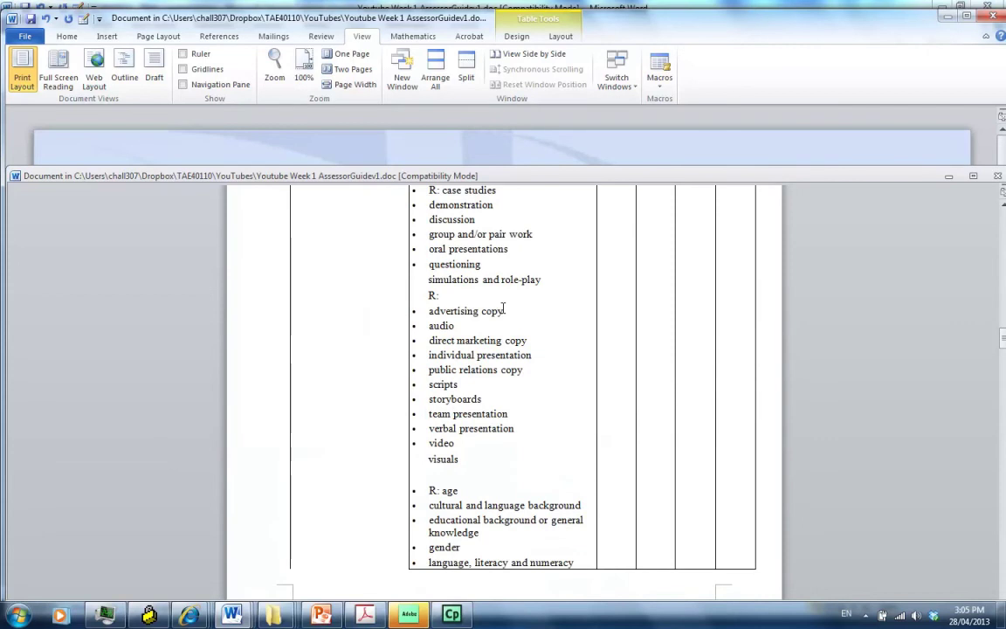
scroll(631, 276, "up", 3)
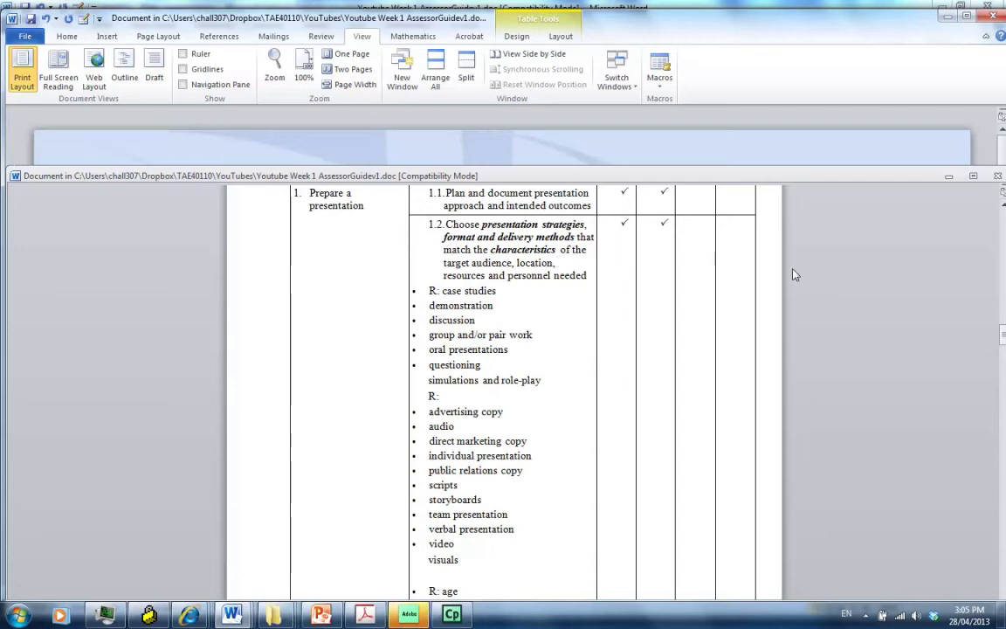
left_click(1002, 206)
left_click(1003, 207)
scroll(1003, 209, "up", 3)
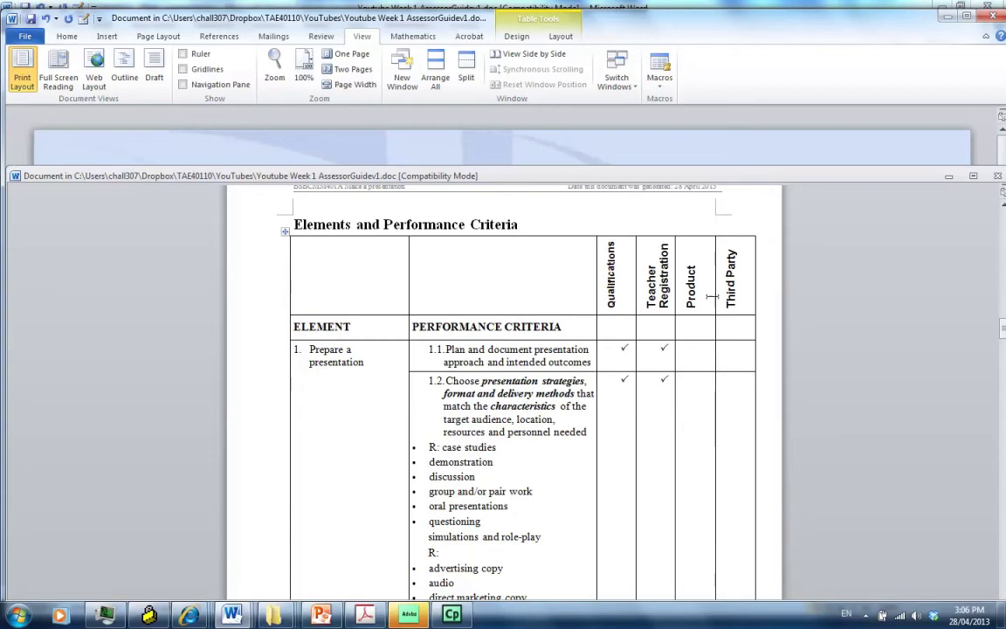
Replace the rotated 'Third Party' column header text with 'Questions'
left_click(734, 251)
key("BackSpace")
key("BackSpace")
key("BackSpace")
key("BackSpace")
key("BackSpace")
key("BackSpace")
key("BackSpace")
key("BackSpace")
key("BackSpace")
key("BackSpace")
key("BackSpace")
type("Ouestions")
Turn on the Ruler option so horizontal and vertical rulers appear around the page
scroll(656, 379, "down", 10)
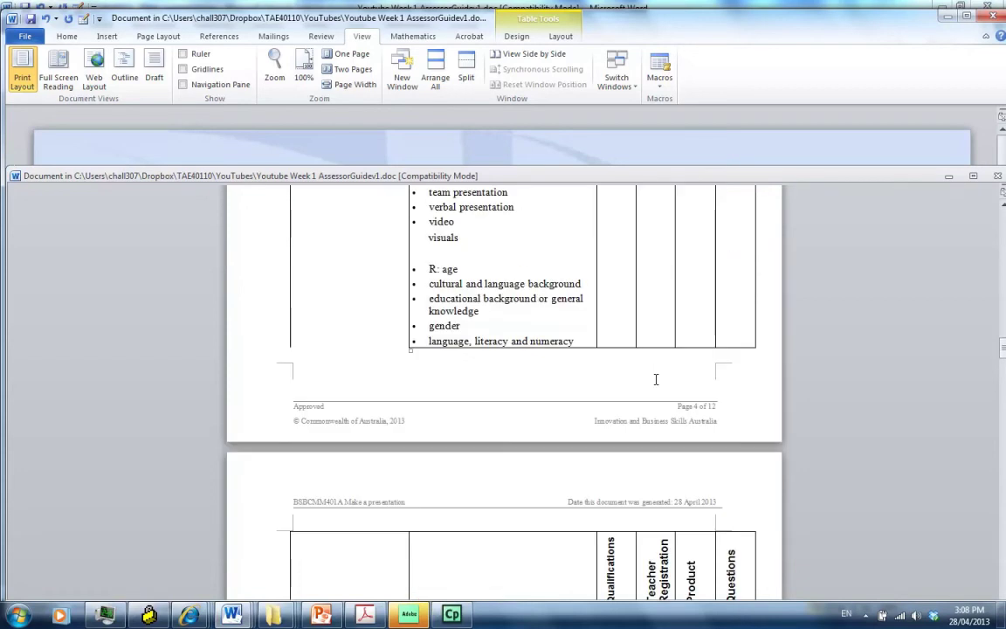
scroll(656, 380, "up", 10)
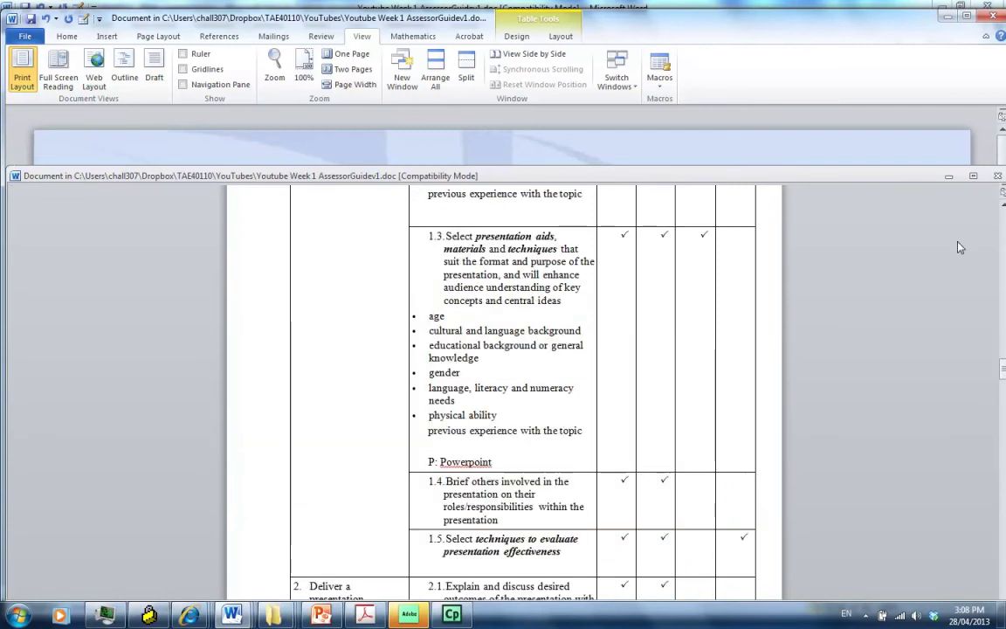
left_click(1003, 200)
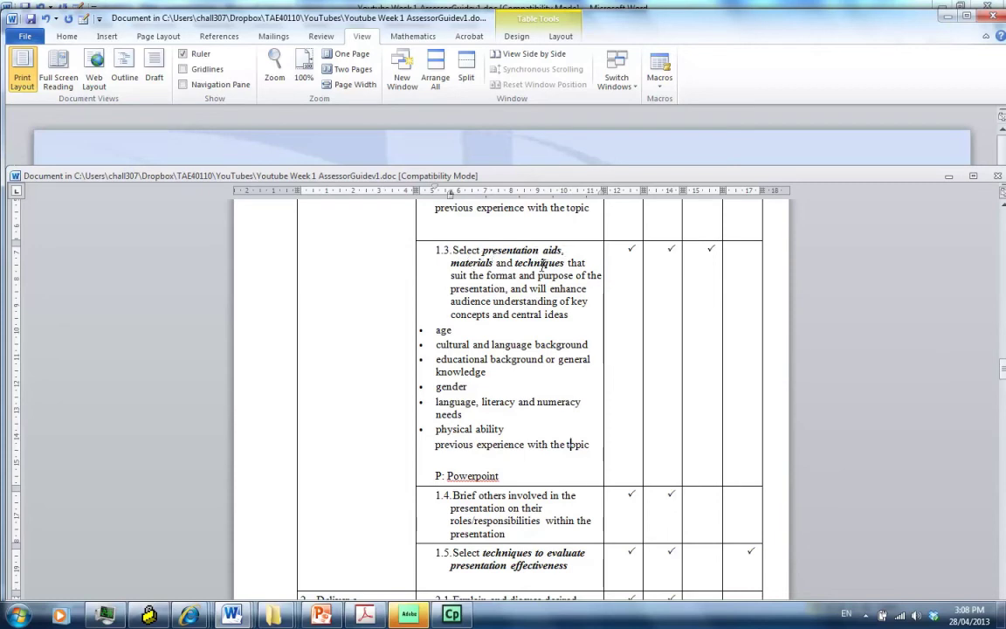
left_click(1003, 204)
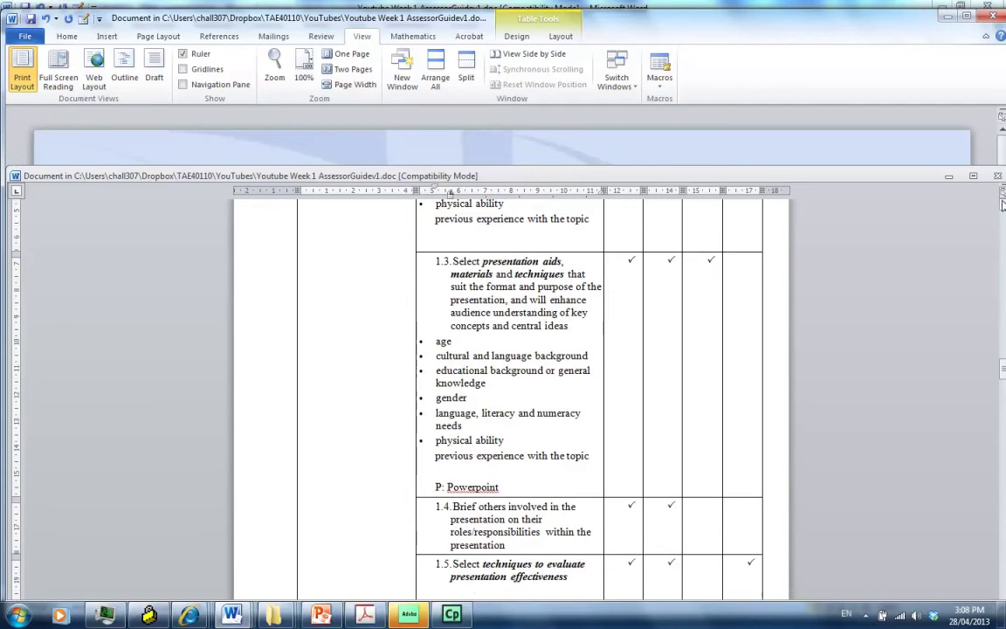
scroll(1003, 204, "up", 5)
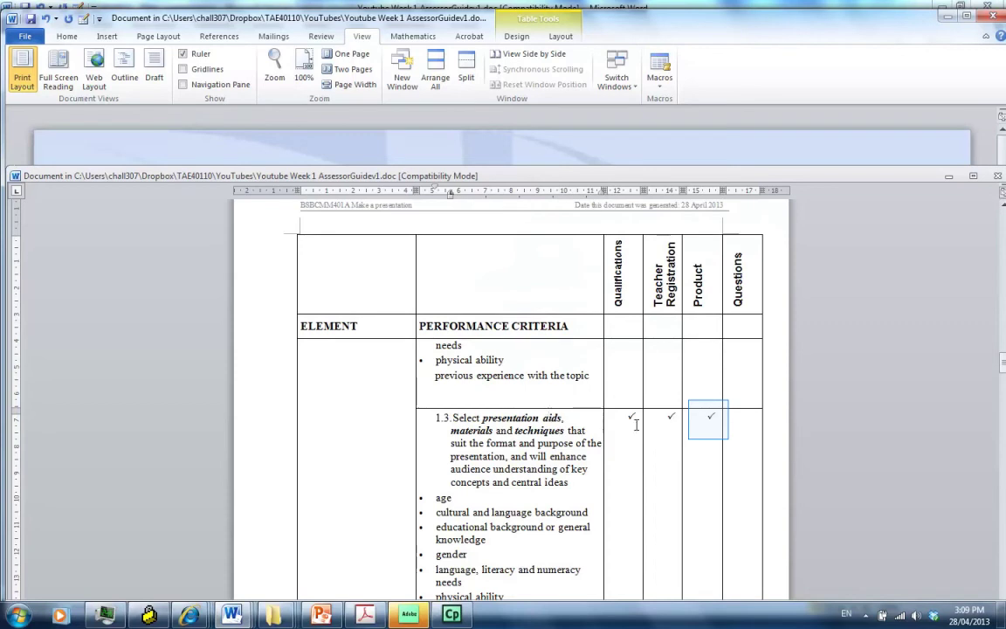
left_click(702, 422)
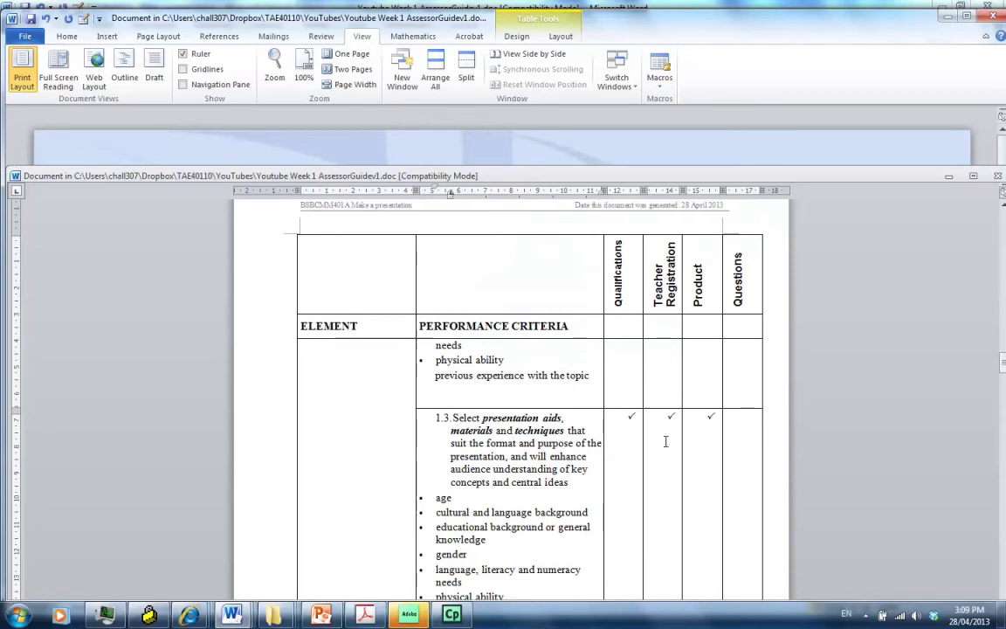
scroll(598, 397, "down", 9)
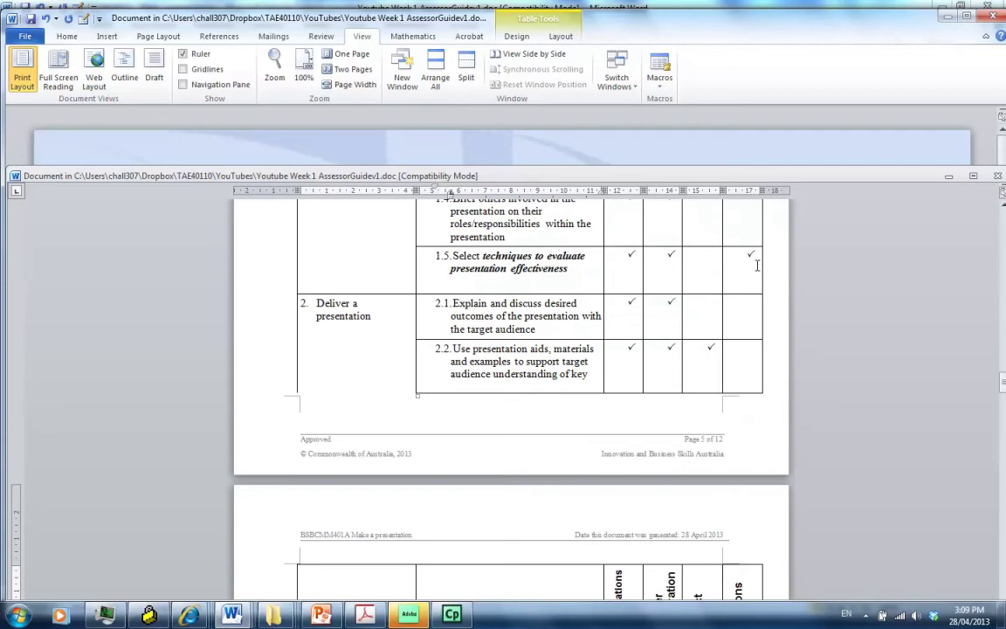
Under criterion 1.5, type 'Q: How do you check for understanding?' and start a blank line below
left_click(447, 289)
type("Q: ")
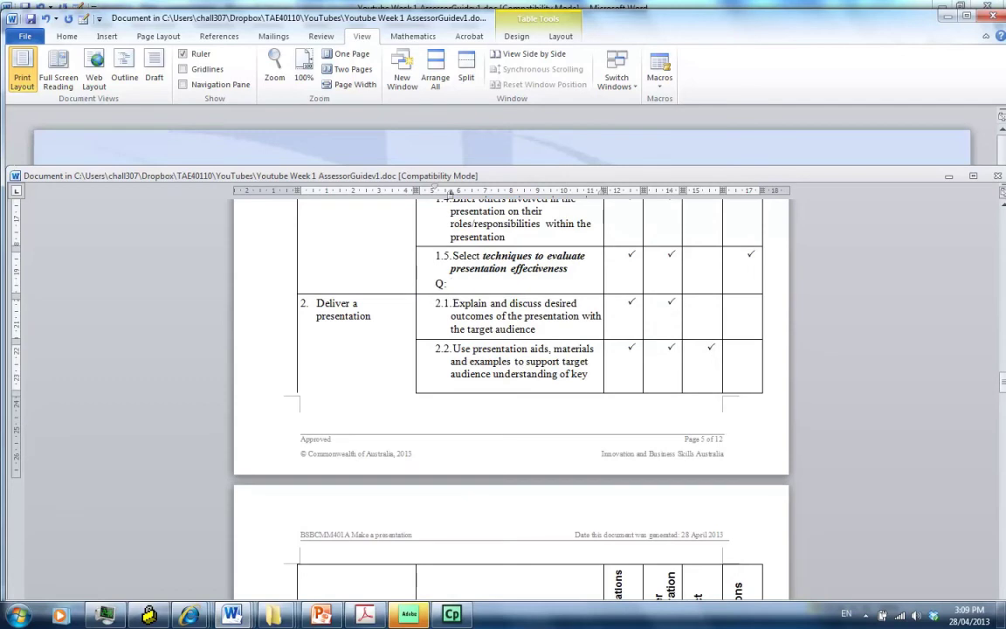
type("How do you check for understanding?")
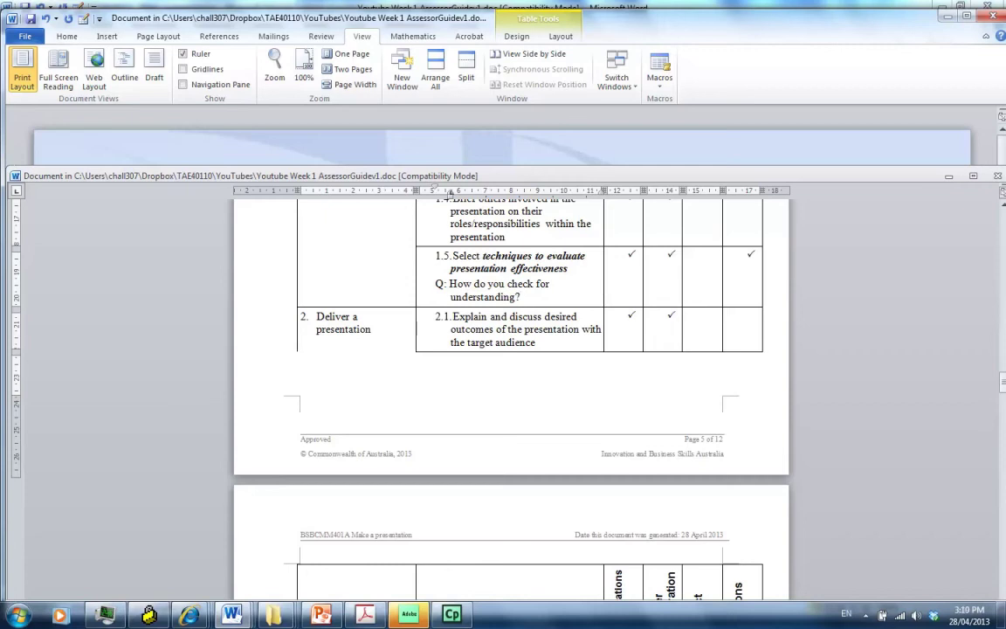
key("Return")
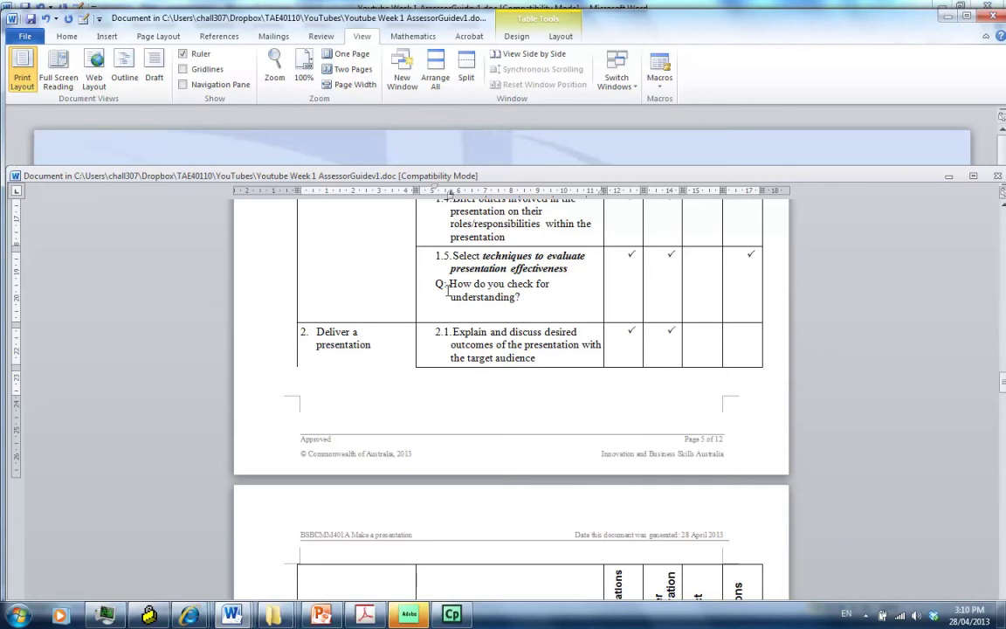
left_click(68, 36)
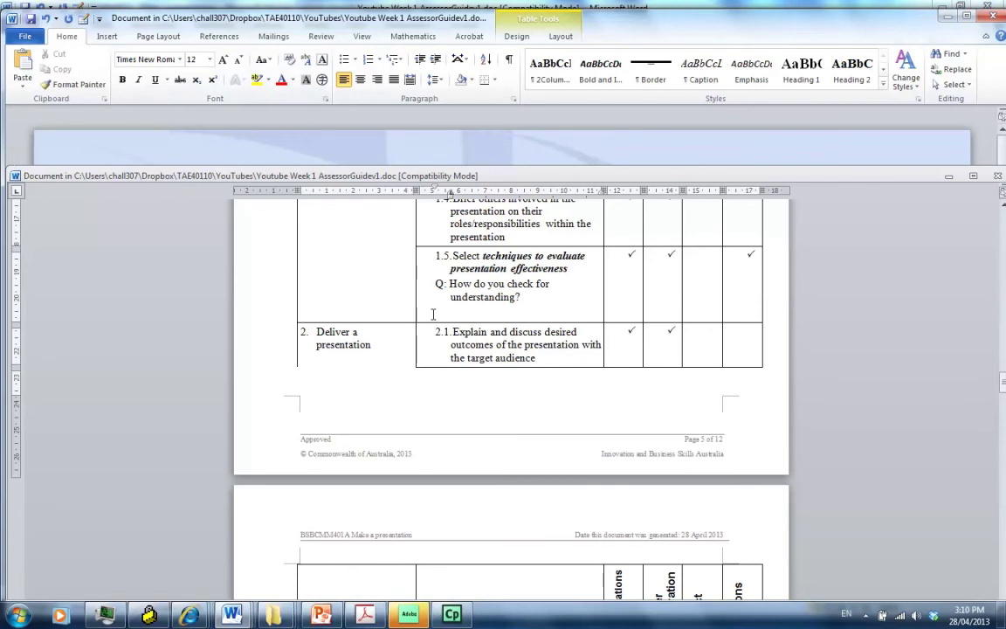
Type the red answer 'Any: non-verbal cues, verbal cues, activities (must elaborate)' below the question
type("Any:")
type("non-verbal cues,")
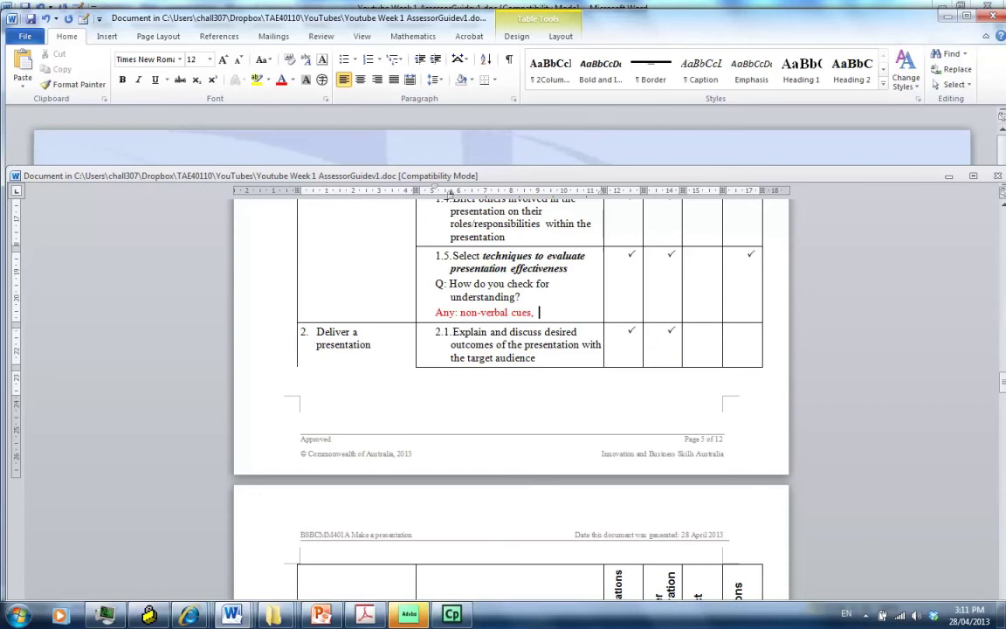
type("erbal cues,")
type("activities")
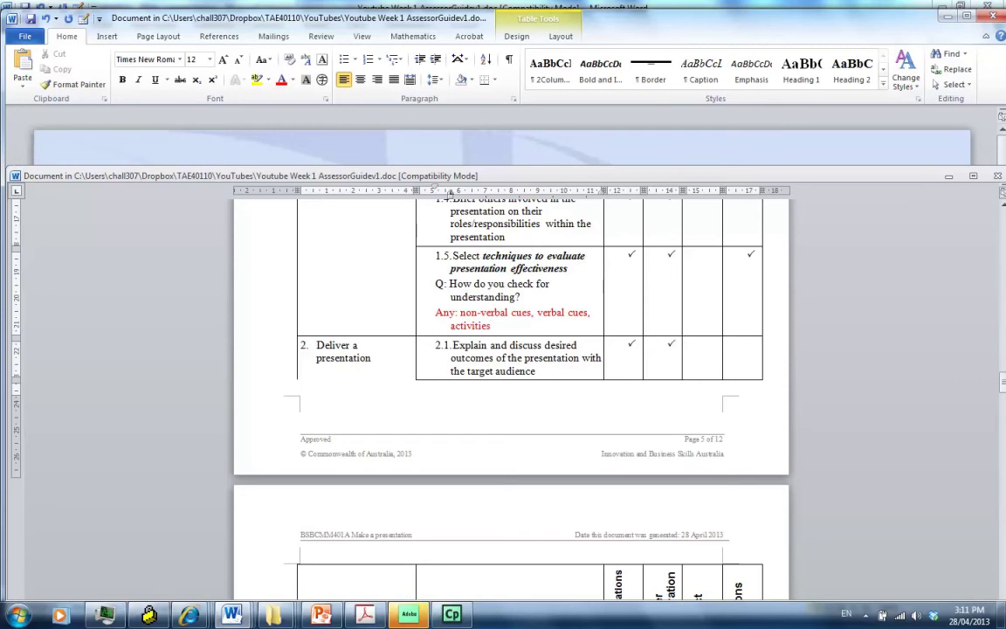
type("(must elaborate)")
Start a new 'Q:' line below the red answer and recolour it Automatic black
key("Return")
type("Q")
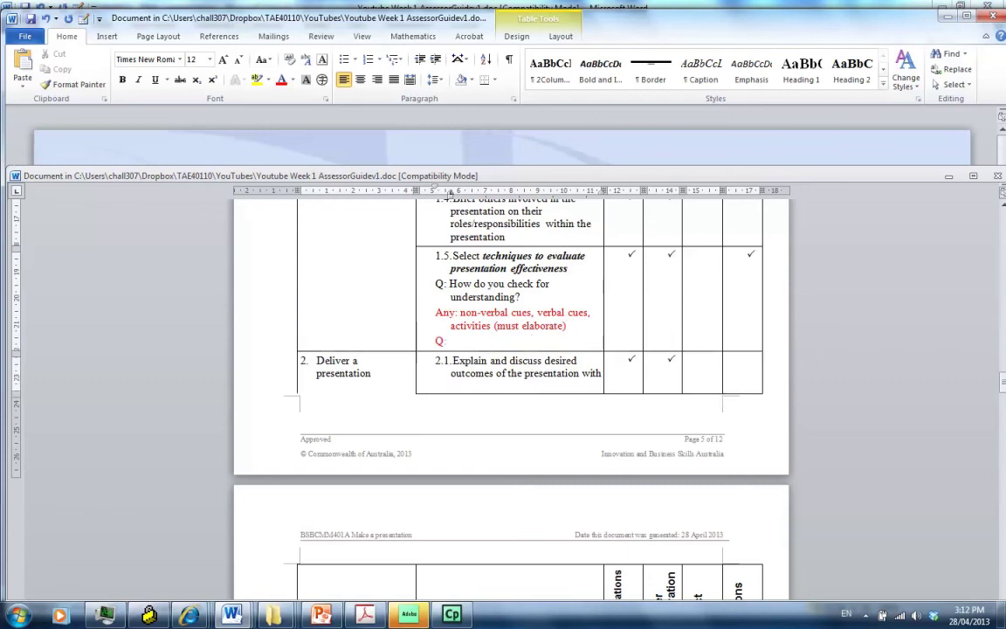
type(":")
left_click_drag(448, 341, 437, 341)
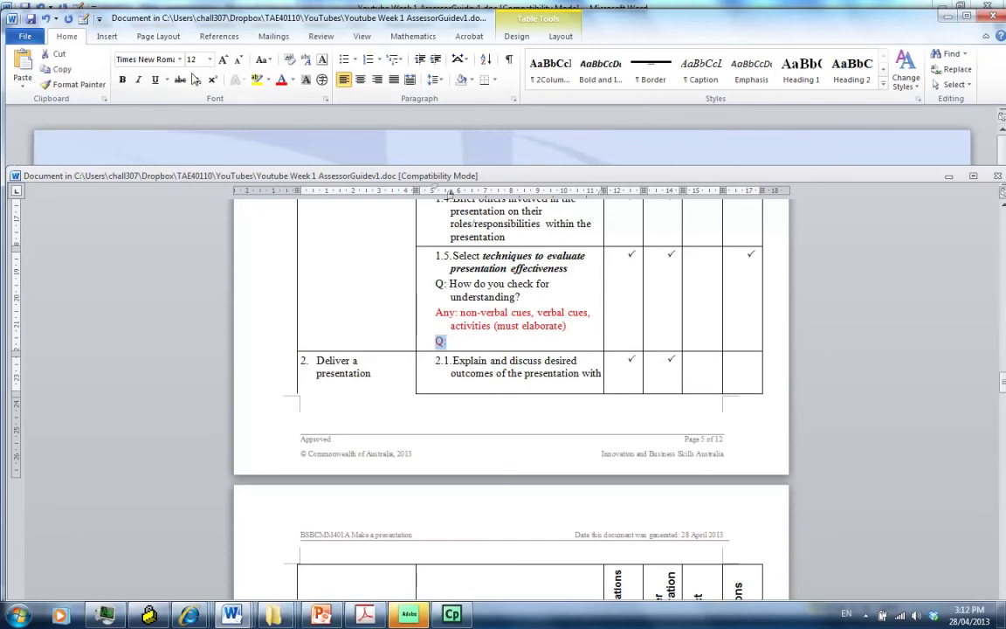
left_click(292, 80)
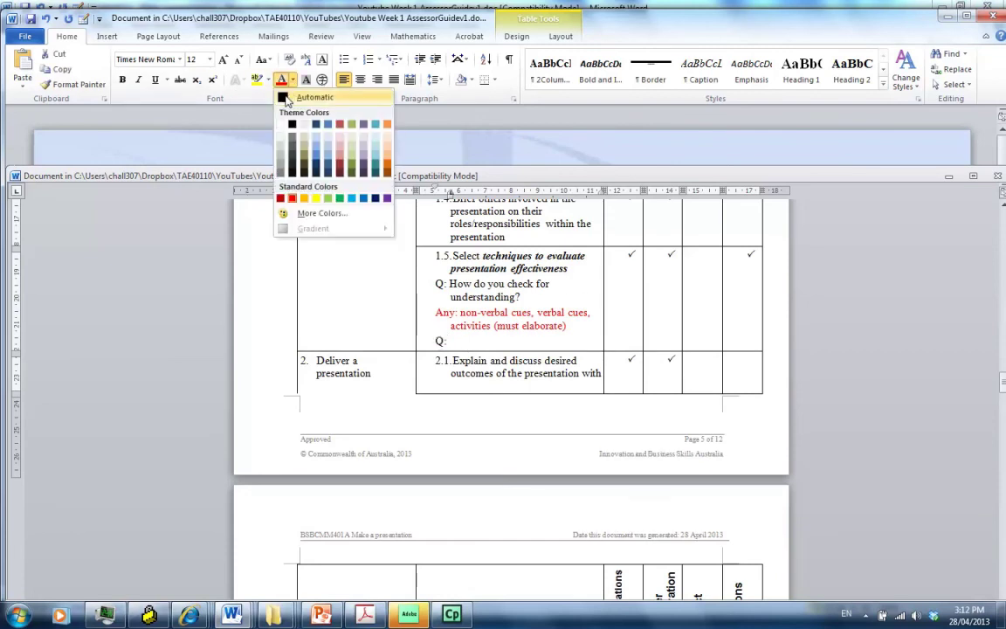
left_click(302, 98)
Complete it as 'Q: How do you seek feedback that your delivery is effective?' and add a new line
left_click(459, 341)
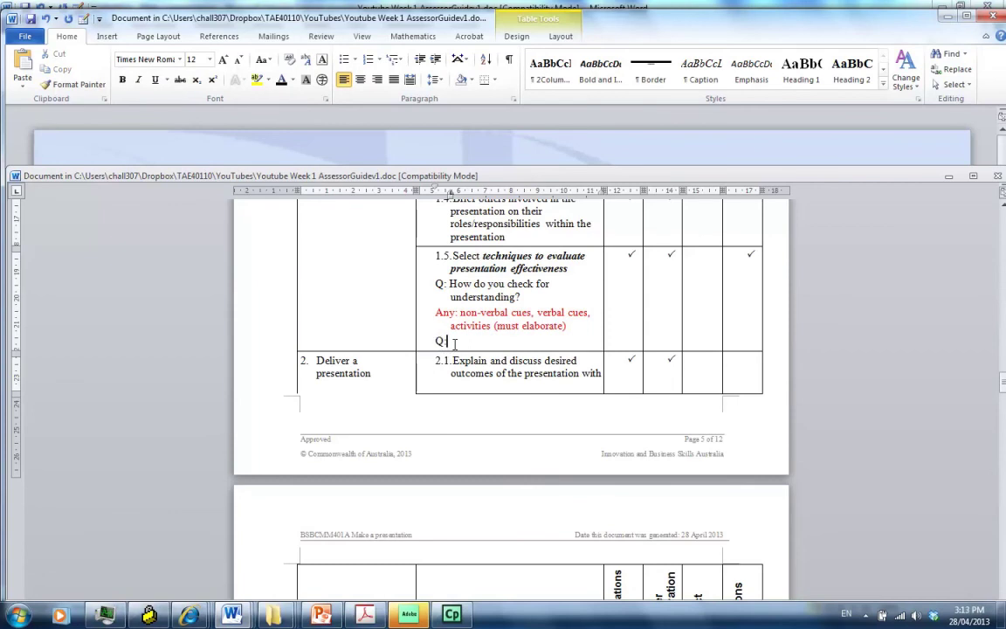
type("How do you seek f")
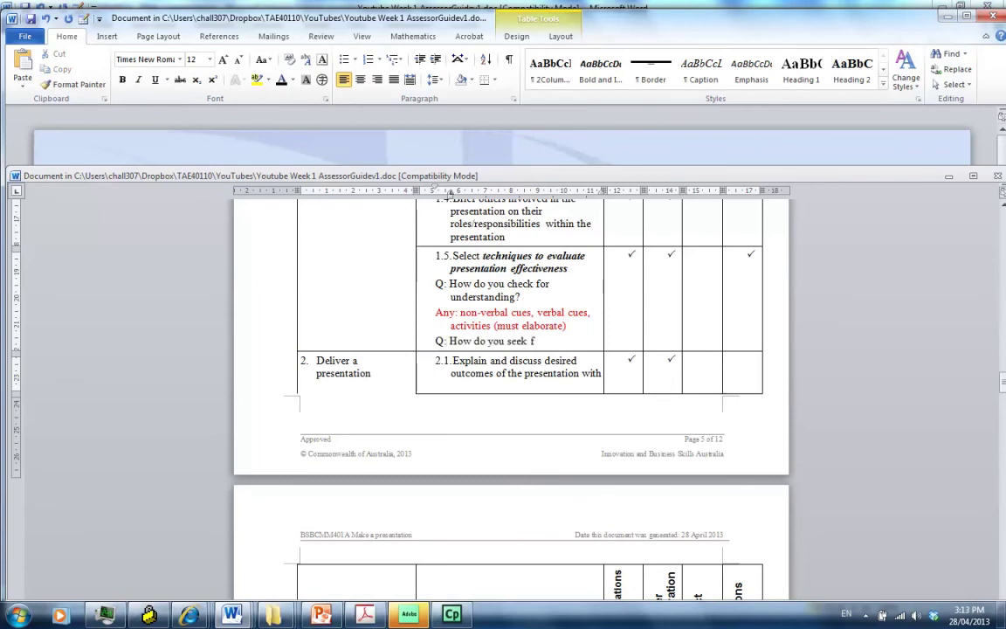
type("eedback that your")
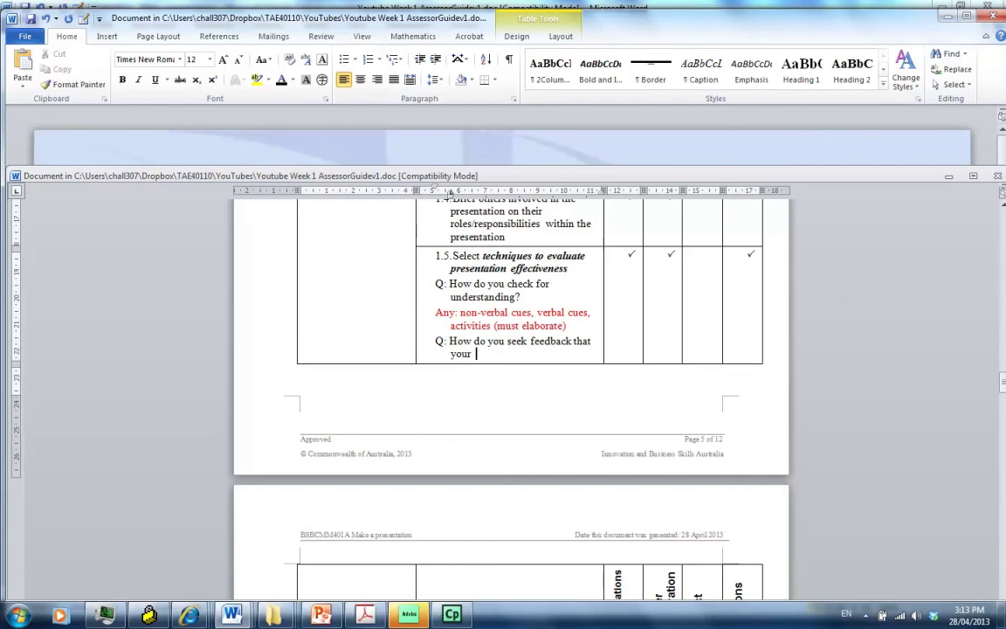
type(" delivery a")
key("BackSpace")
type("is effectiv")
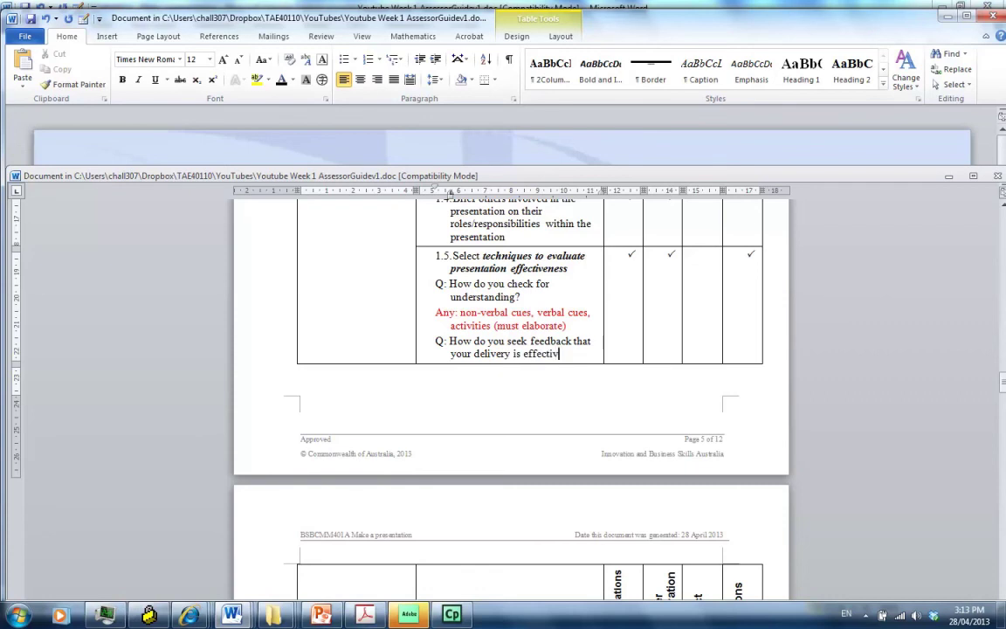
type("e?")
key("Return")
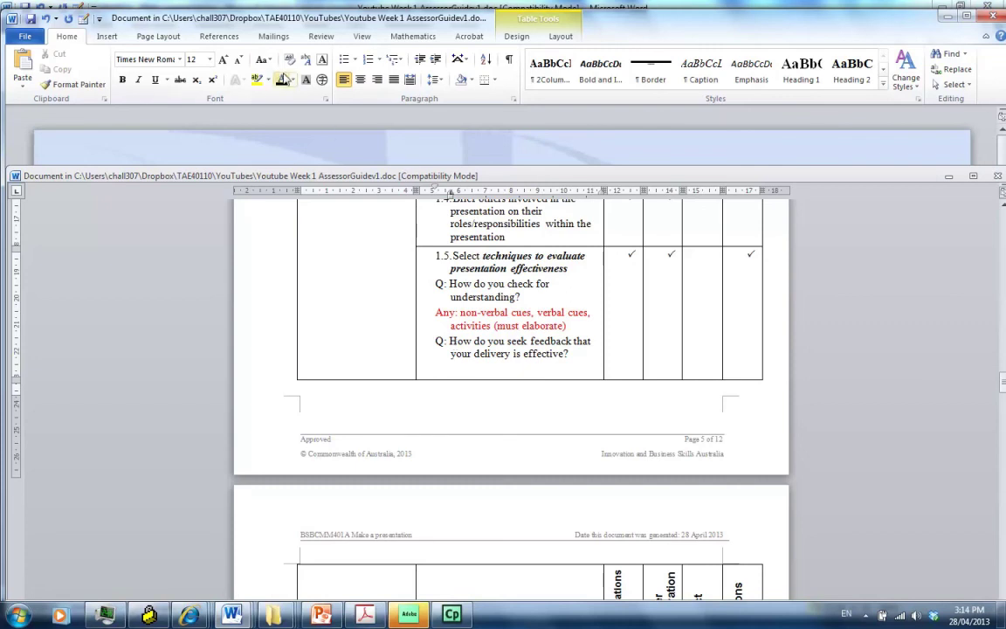
In red, type the answer 'To the effect of, "Am I making myself clear? Would you like me'
left_click(293, 81)
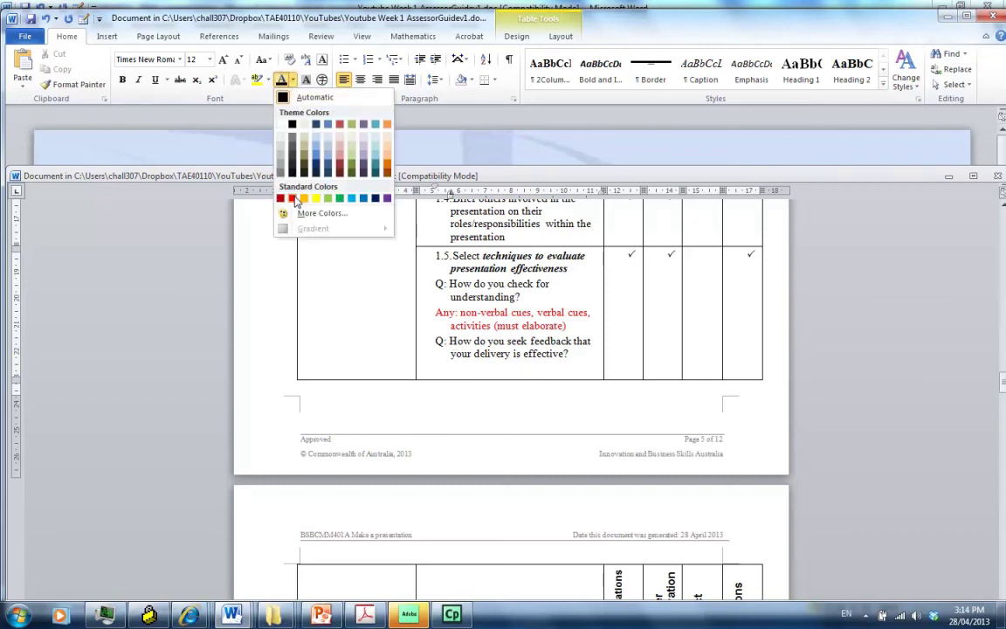
left_click(264, 183)
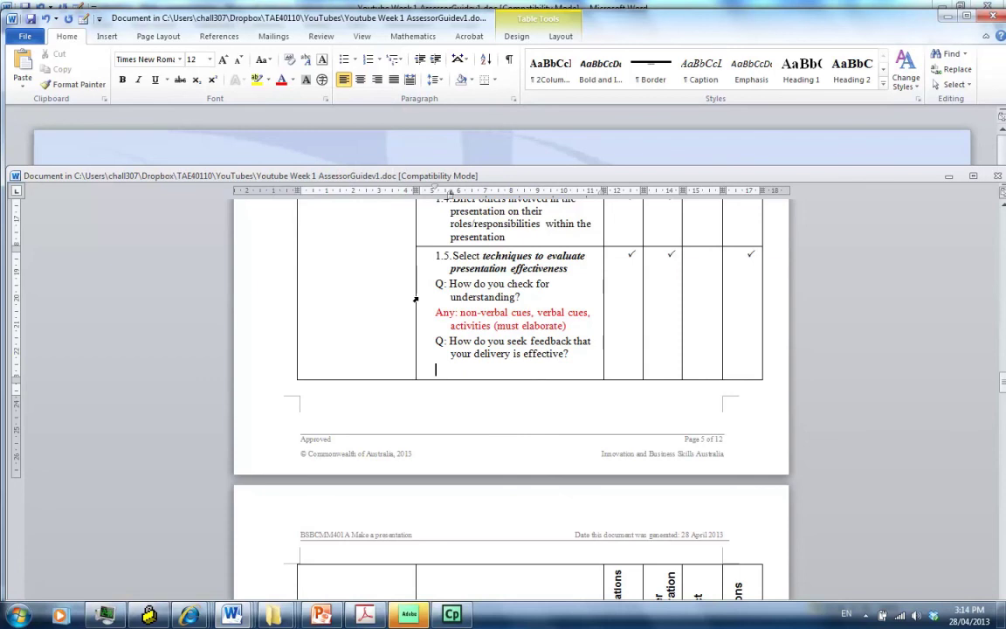
type("Tp the")
key("BackSpace")
key("BackSpace")
key("BackSpace")
key("BackSpace")
key("BackSpace")
type("o the effect o")
key("BackSpace")
type("f")
key("BackSpace")
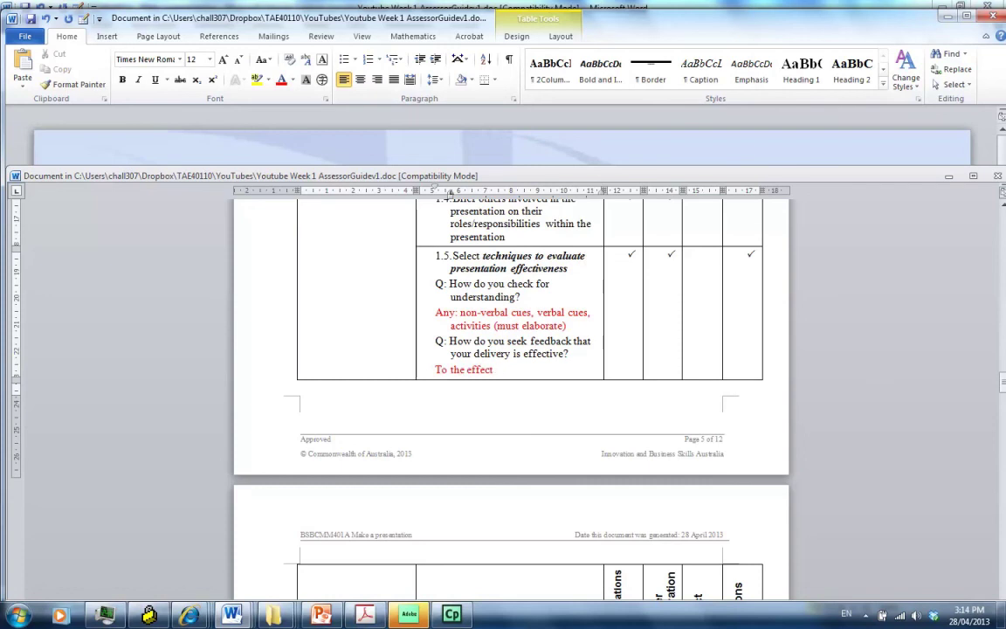
type("of")
type(",")
type(" \"Am I ma")
type("king myself ")
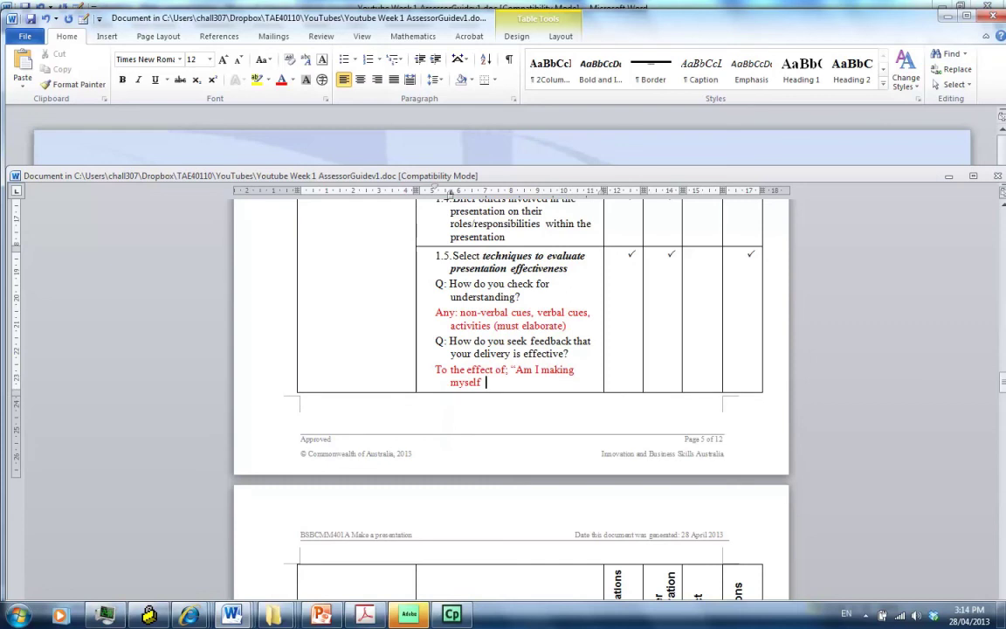
type("clear? Woukd")
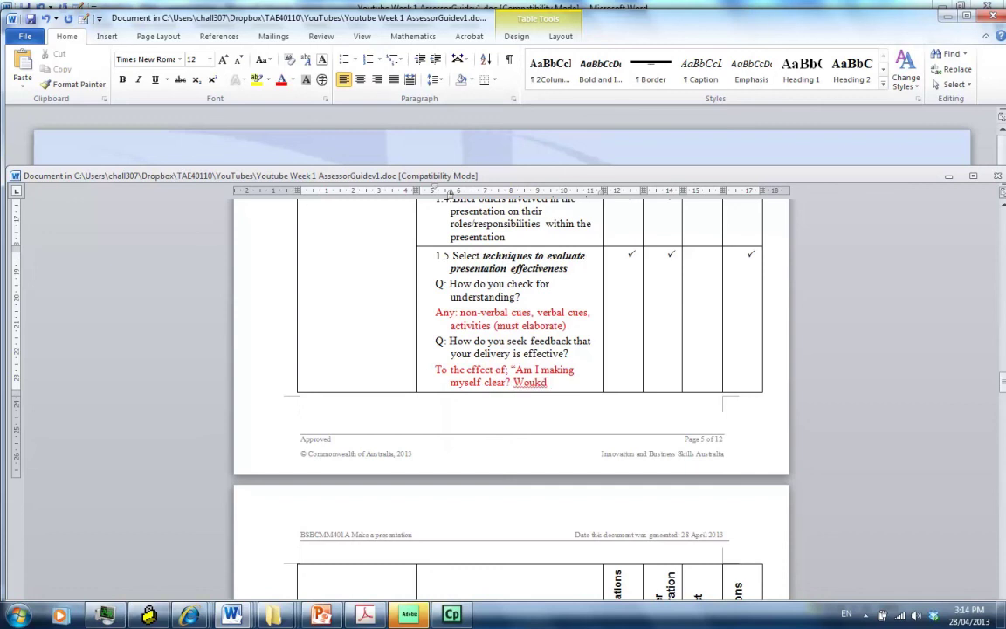
key("BackSpace")
key("BackSpace")
type("ld you like me")
Place the cursor after 'again' at the end of the red answer on page 6
scroll(511, 393, "down", 1)
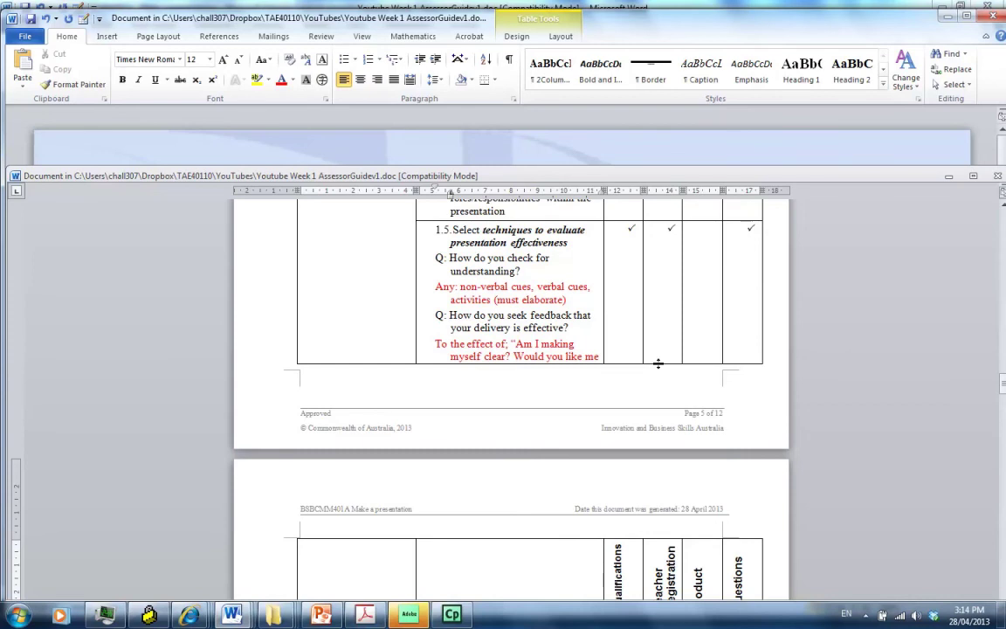
scroll(578, 349, "down", 1)
scroll(577, 350, "down", 3)
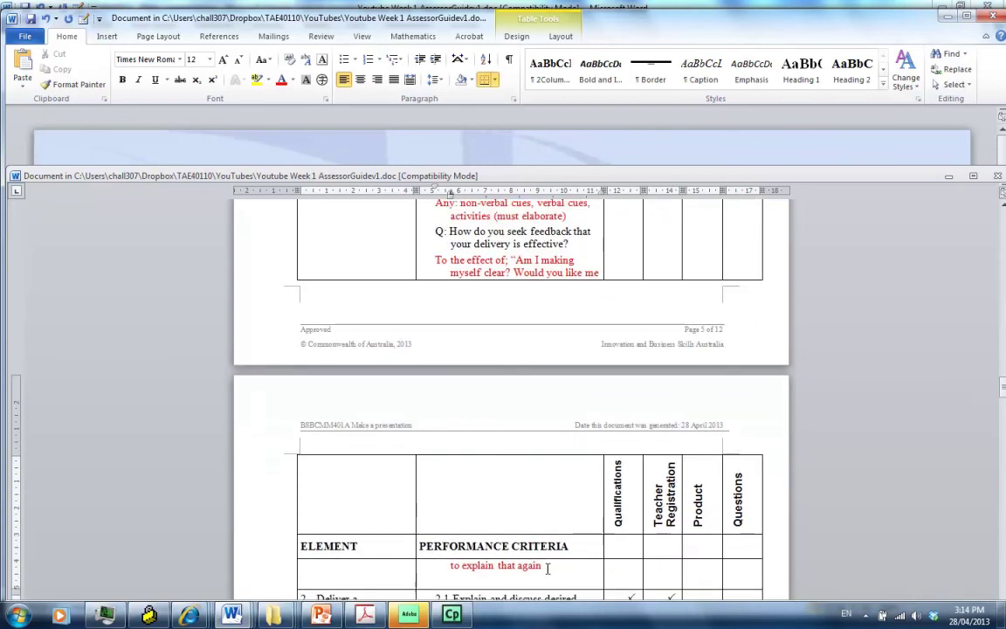
left_click(544, 567)
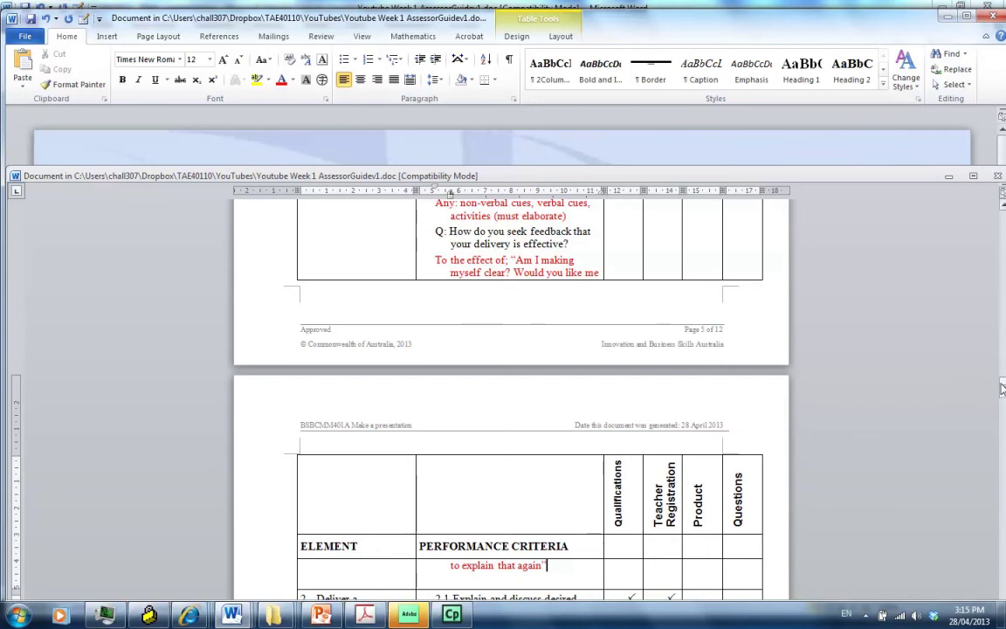
Delete the stray symbol from row 1.4's Questions cell, leaving it empty, and save the document
left_click_drag(1003, 387, 1003, 400)
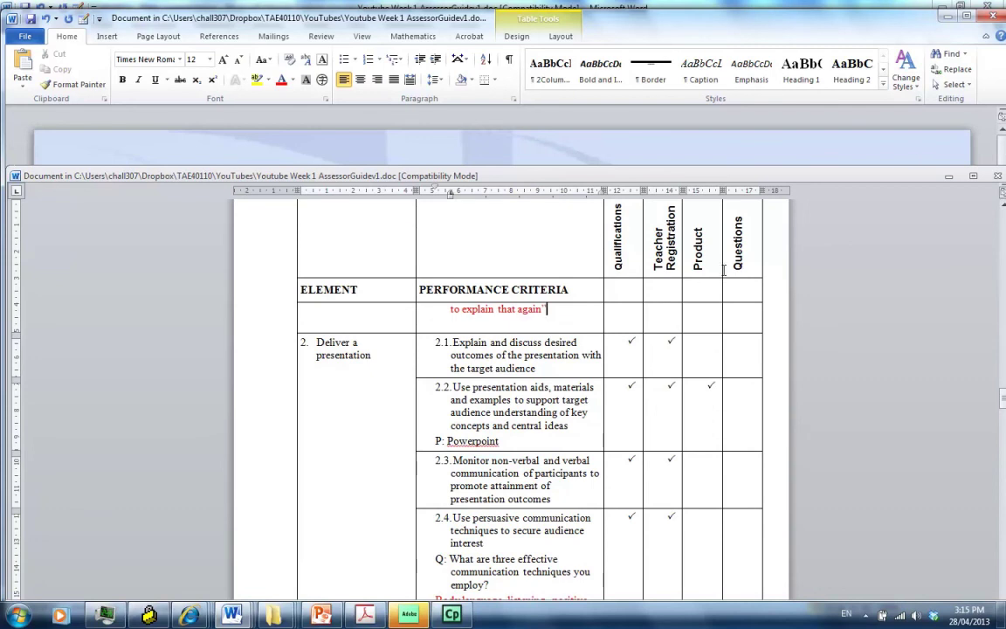
key("Page_Up")
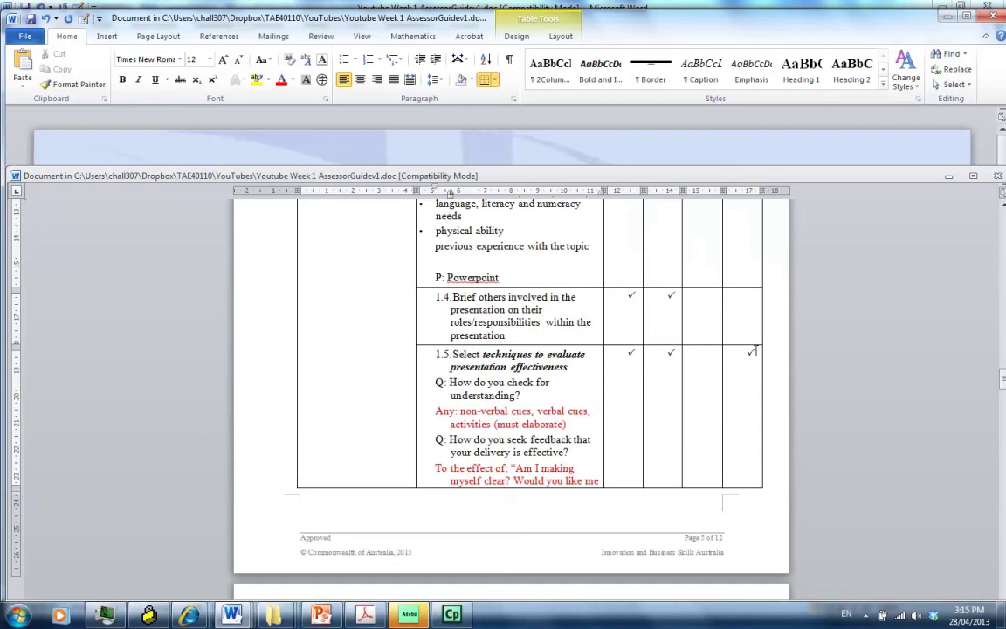
left_click_drag(610, 370, 746, 377)
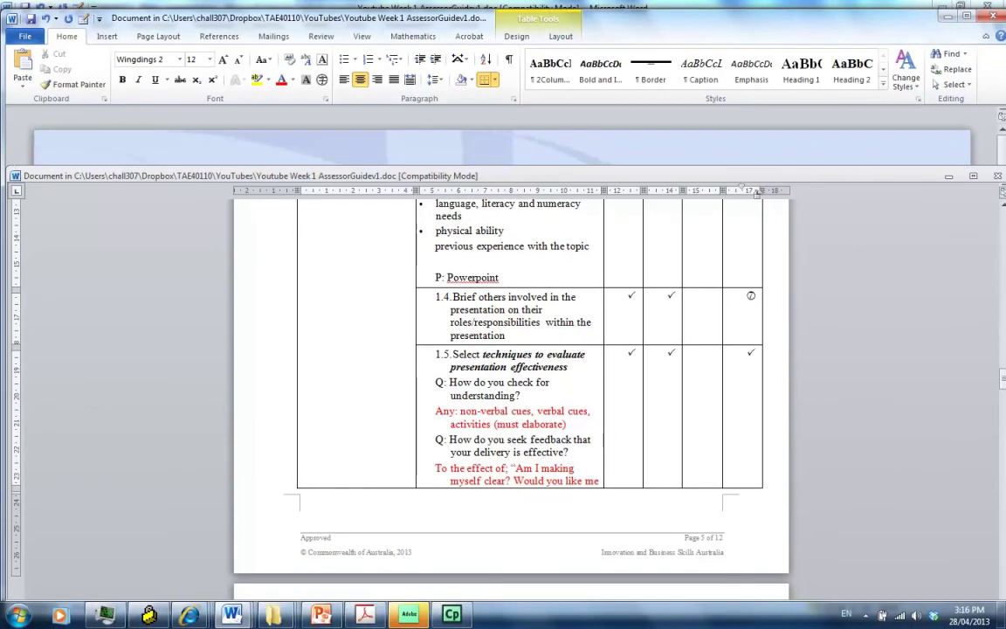
key("BackSpace")
left_click(31, 19)
key("Down")
key("Down")
key("Down")
key("Down")
key("Down")
key("Down")
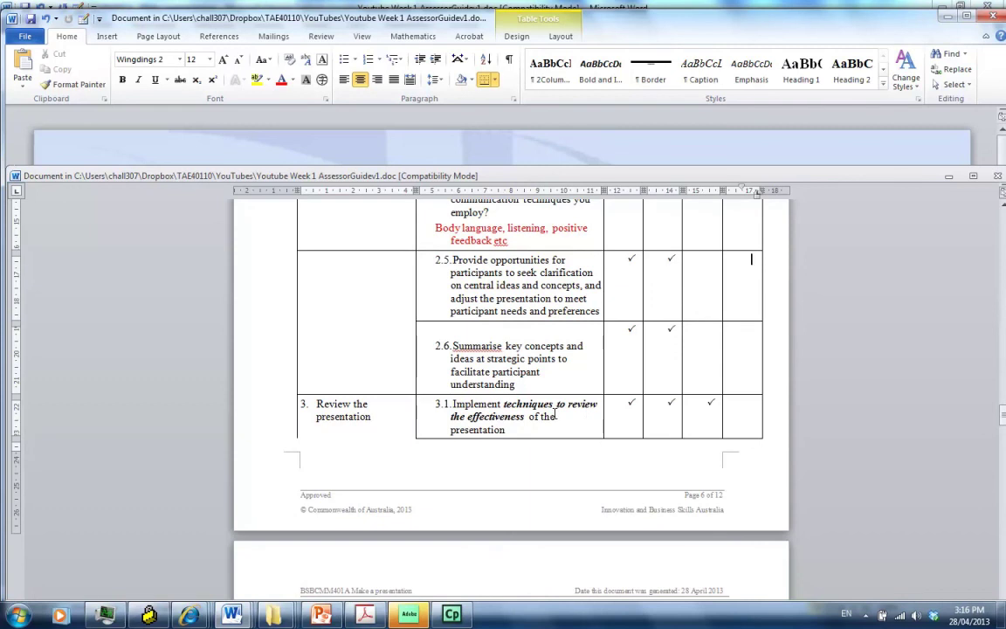
Scroll down past the Required skills table to the Evidence Guide on page 9
scroll(556, 416, "down", 5)
scroll(556, 413, "down", 10)
left_click(555, 413)
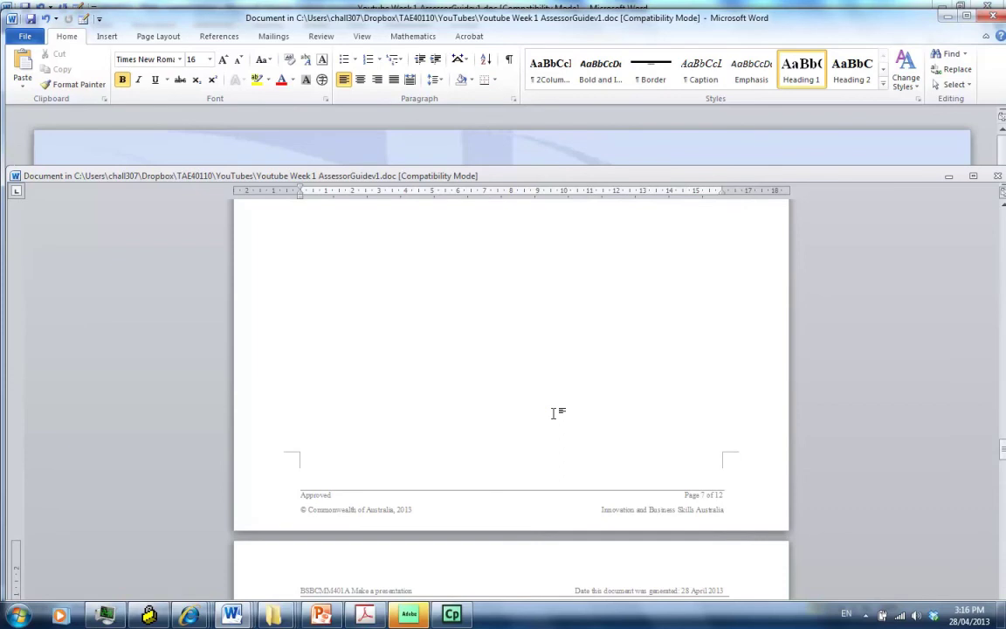
key("ctrl+v")
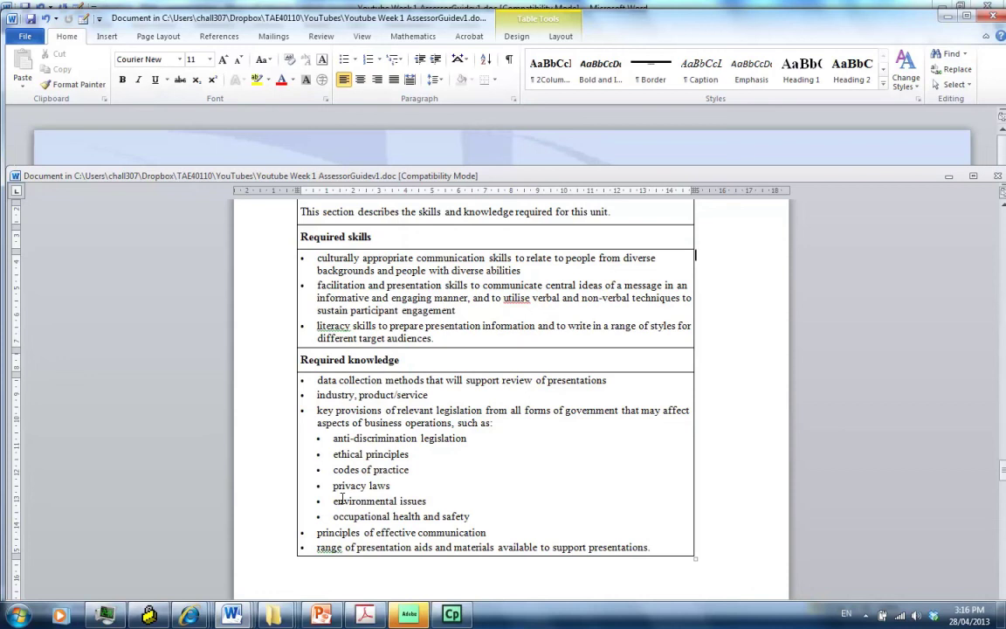
scroll(343, 501, "down", 5)
scroll(342, 498, "down", 5)
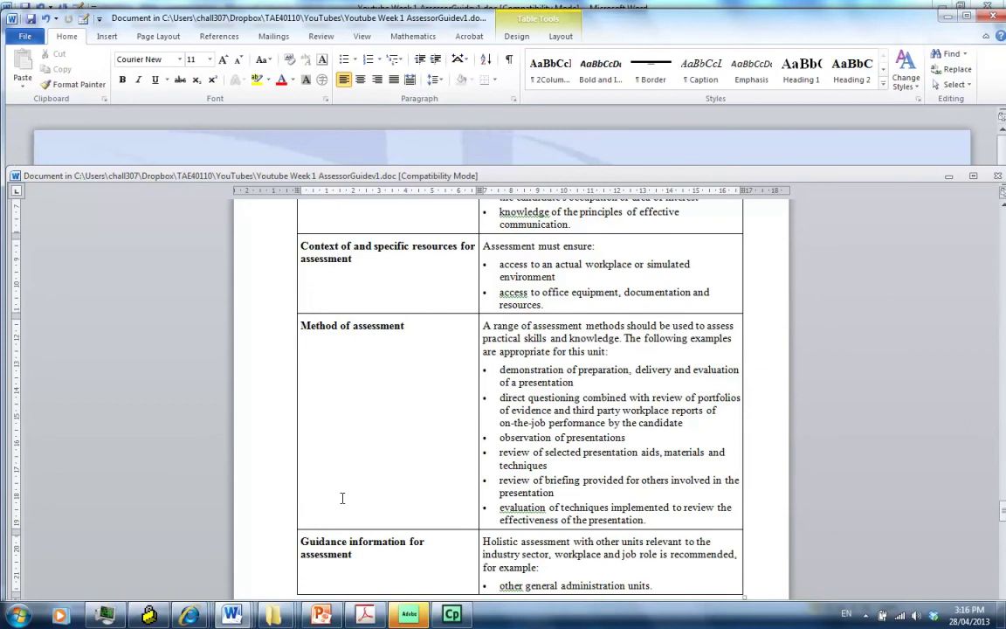
key("Page_Up")
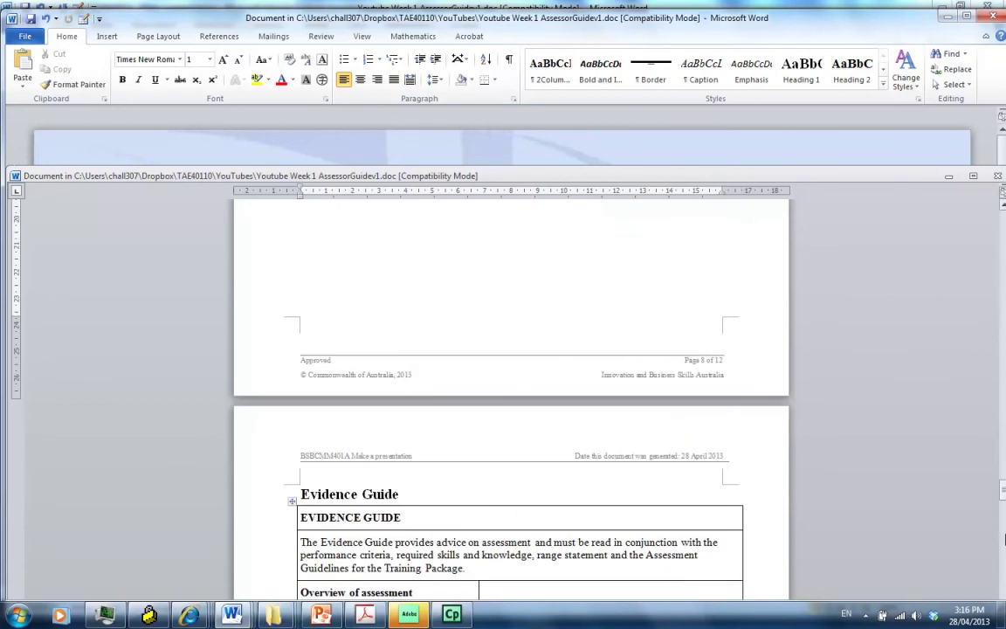
left_click_drag(1003, 487, 1003, 502)
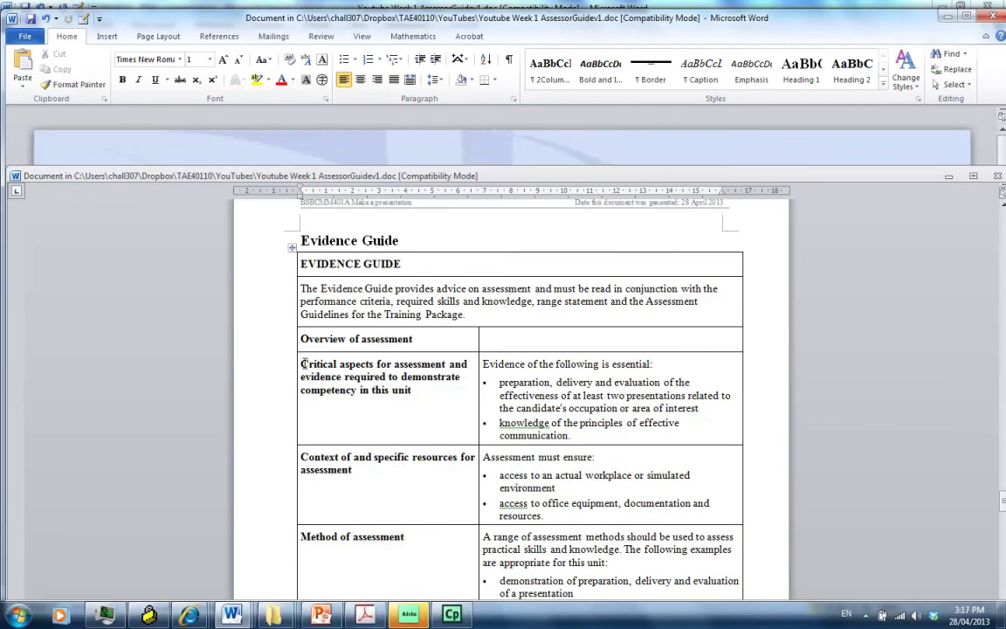
Apply yellow Text Highlight Color to 'Critical aspects', 'two presentations' and 'area of interest'
left_click_drag(302, 363, 375, 365)
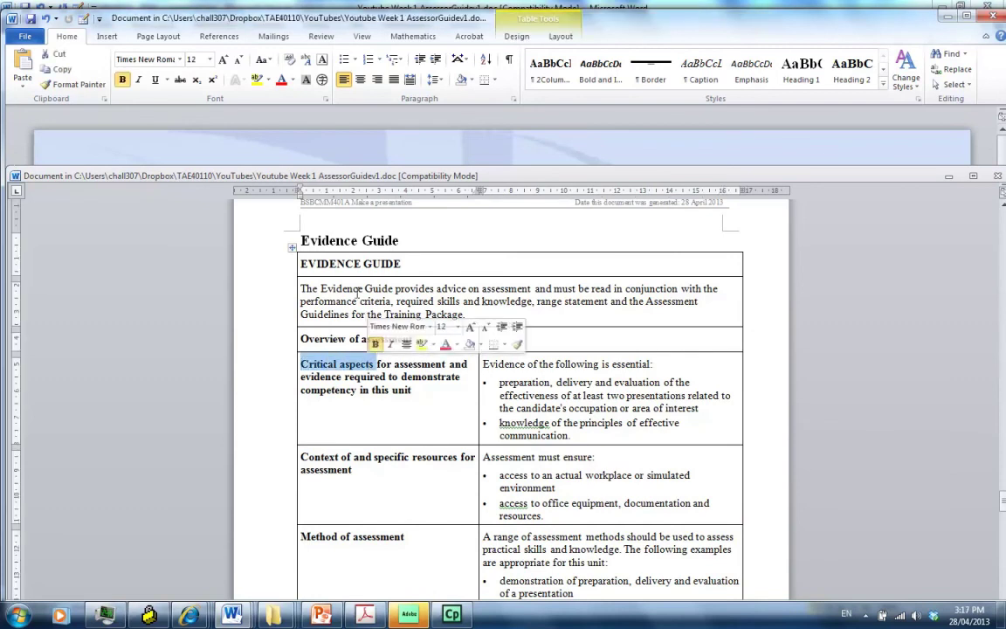
left_click(258, 81)
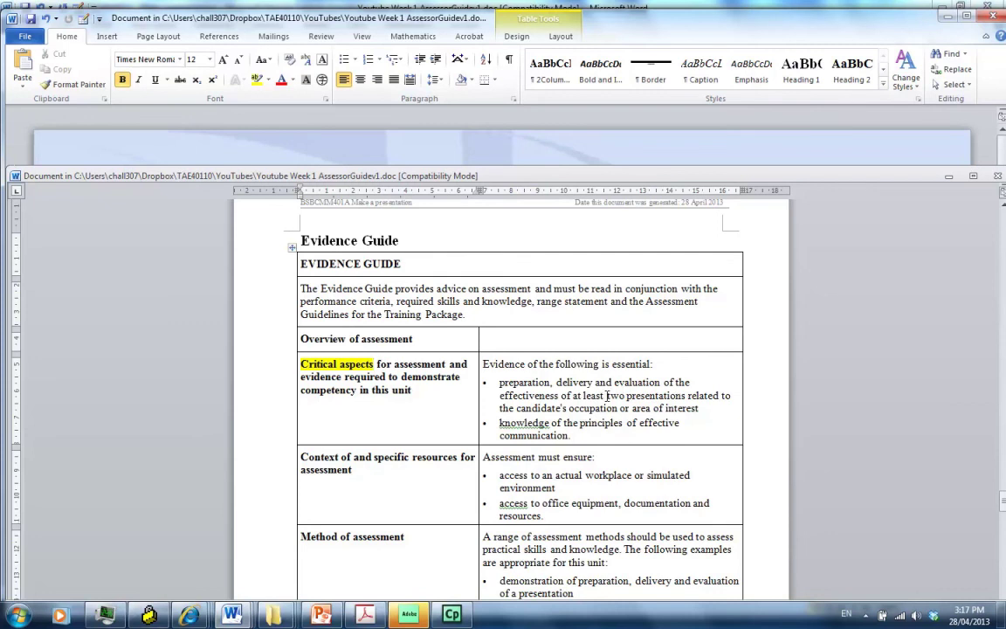
left_click_drag(607, 395, 687, 396)
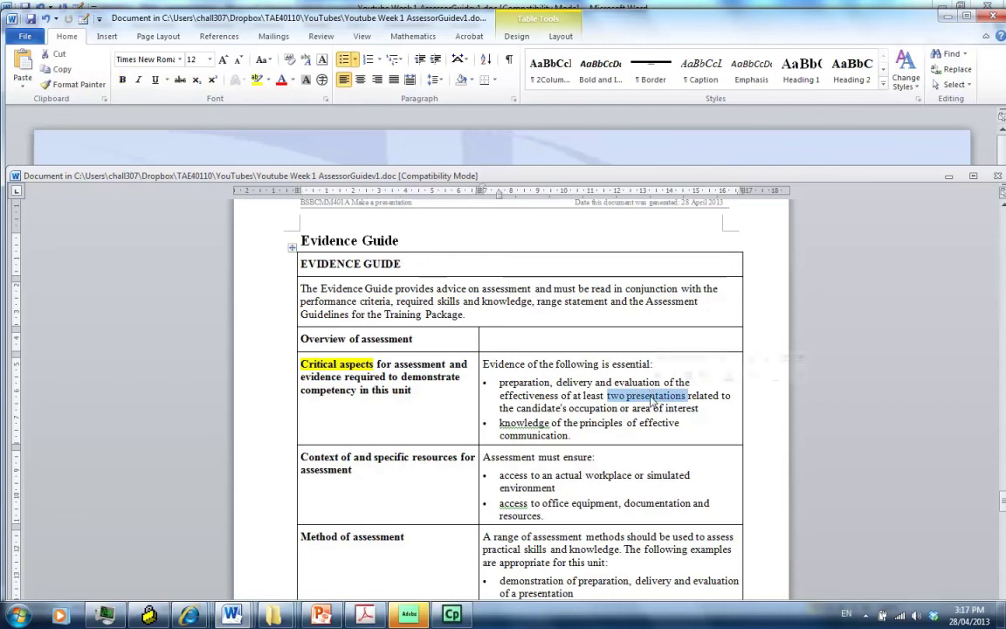
left_click(256, 79)
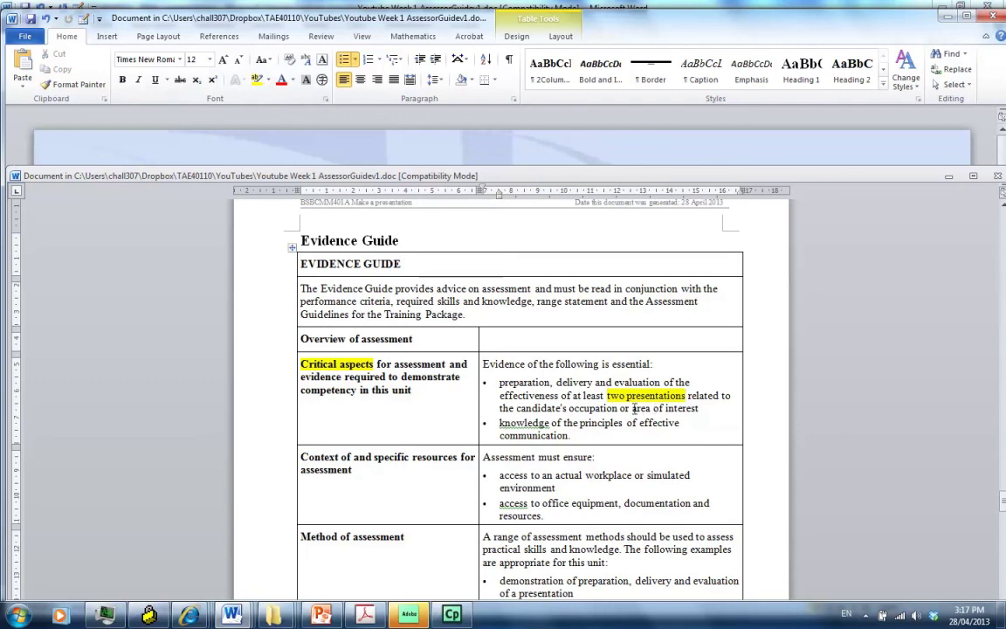
left_click_drag(633, 408, 701, 409)
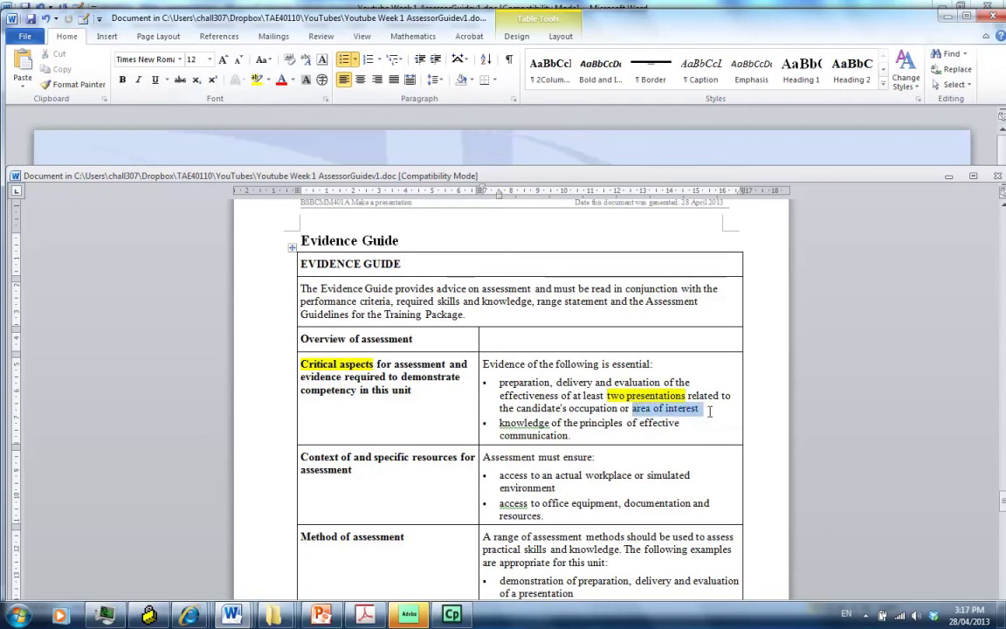
left_click(256, 79)
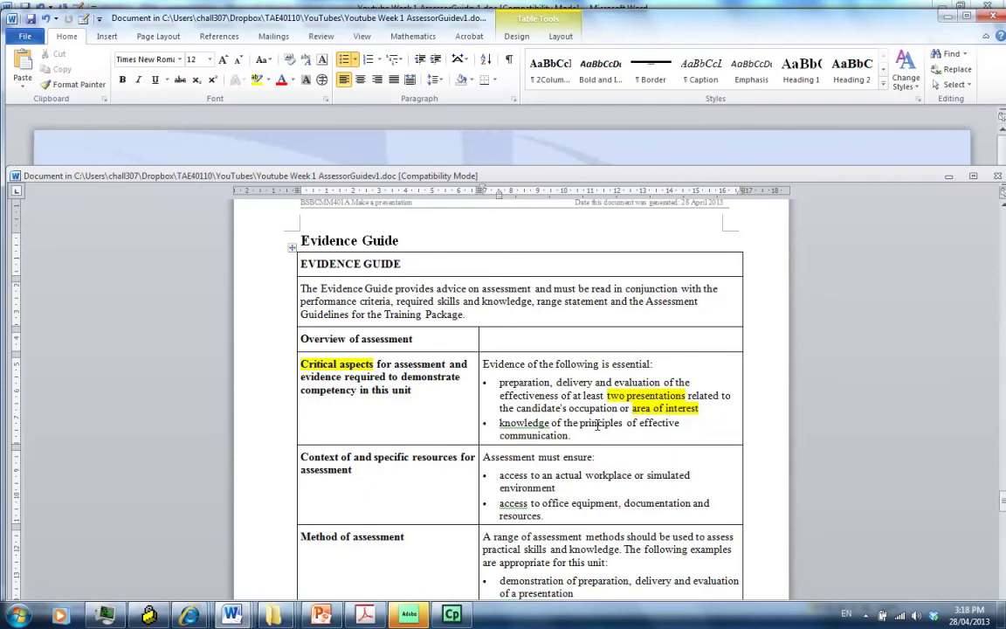
Jump back with Shift+F5 to criterion 2.4, Use persuasive communication techniques, on page 6
key("shift+F5")
key("shift+F5")
key("shift+F5")
key("shift+F5")
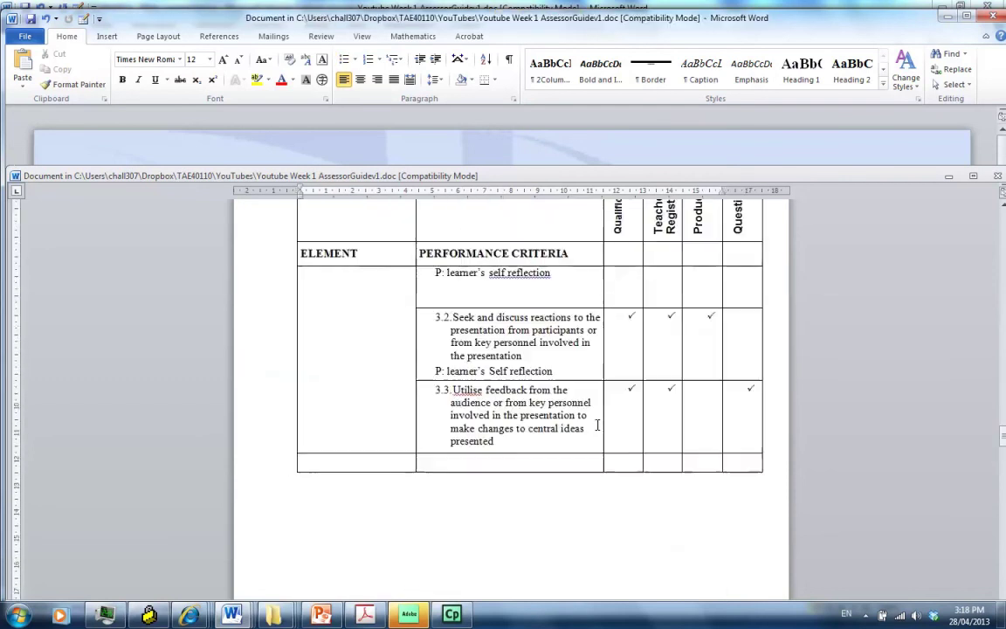
key("shift+F5")
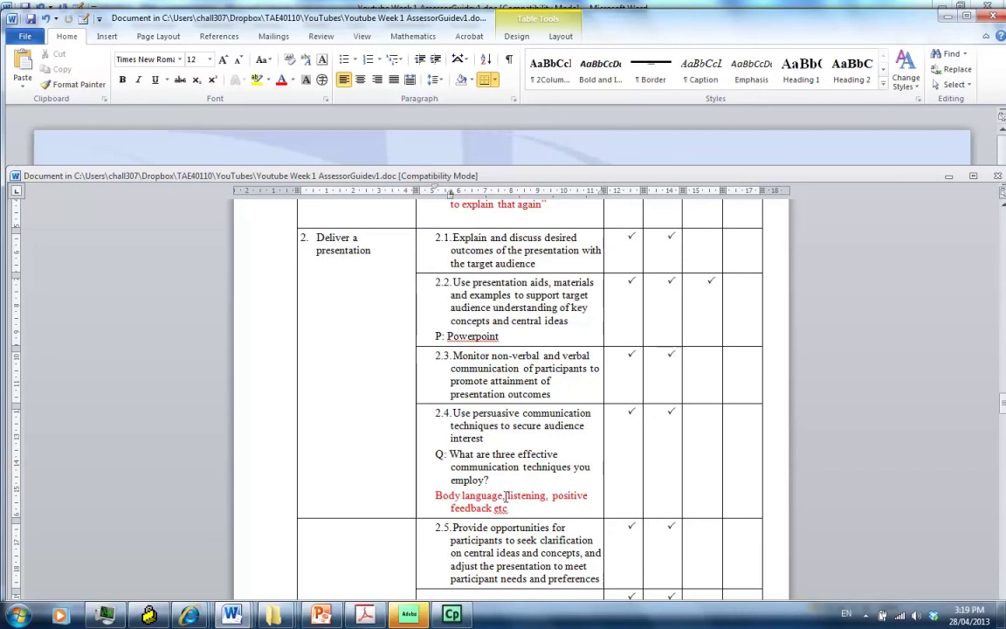
left_click(736, 419)
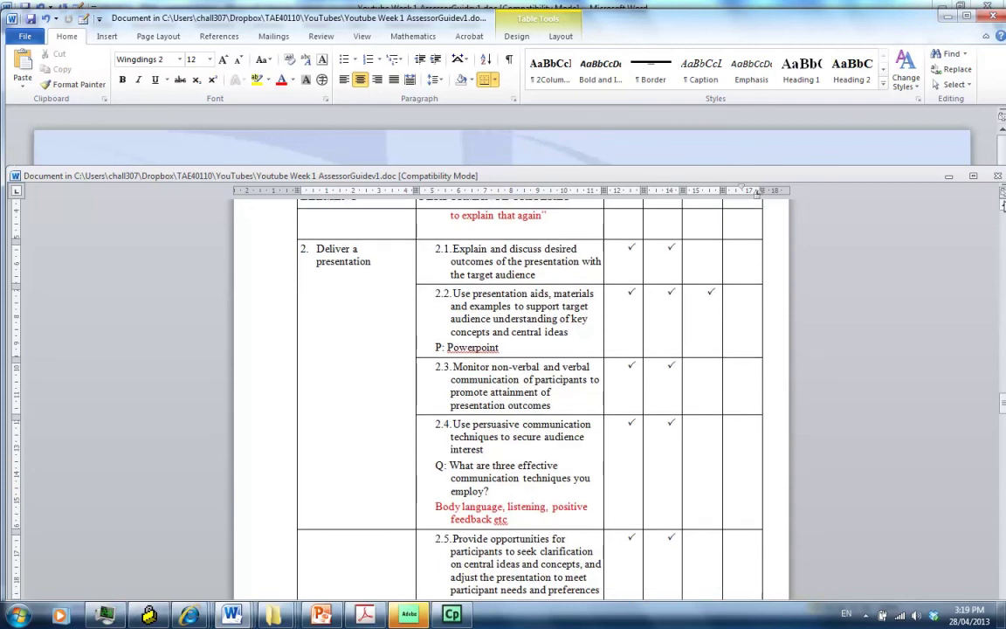
scroll(871, 236, "up", 2)
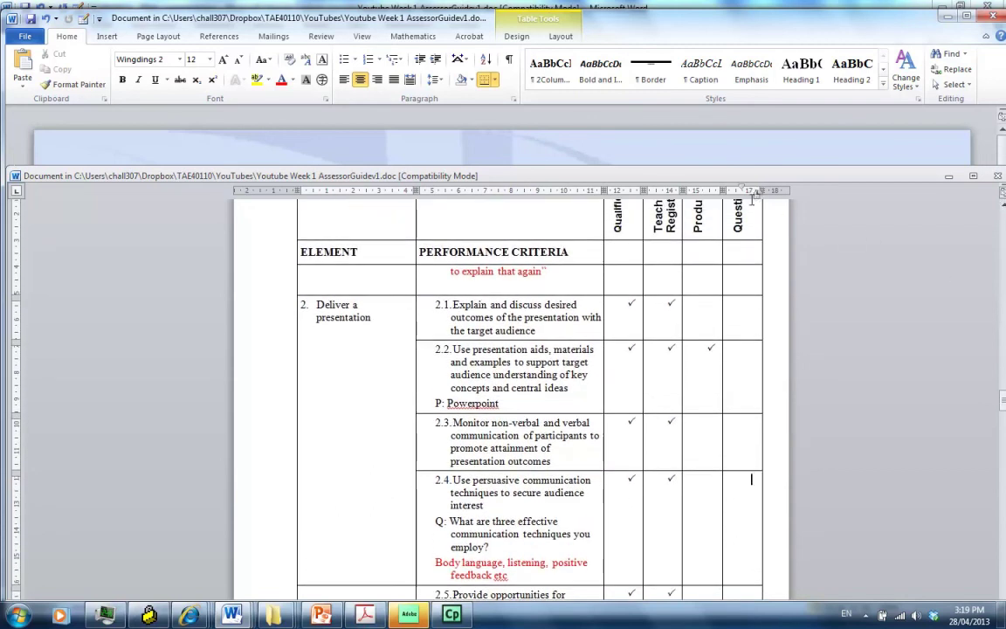